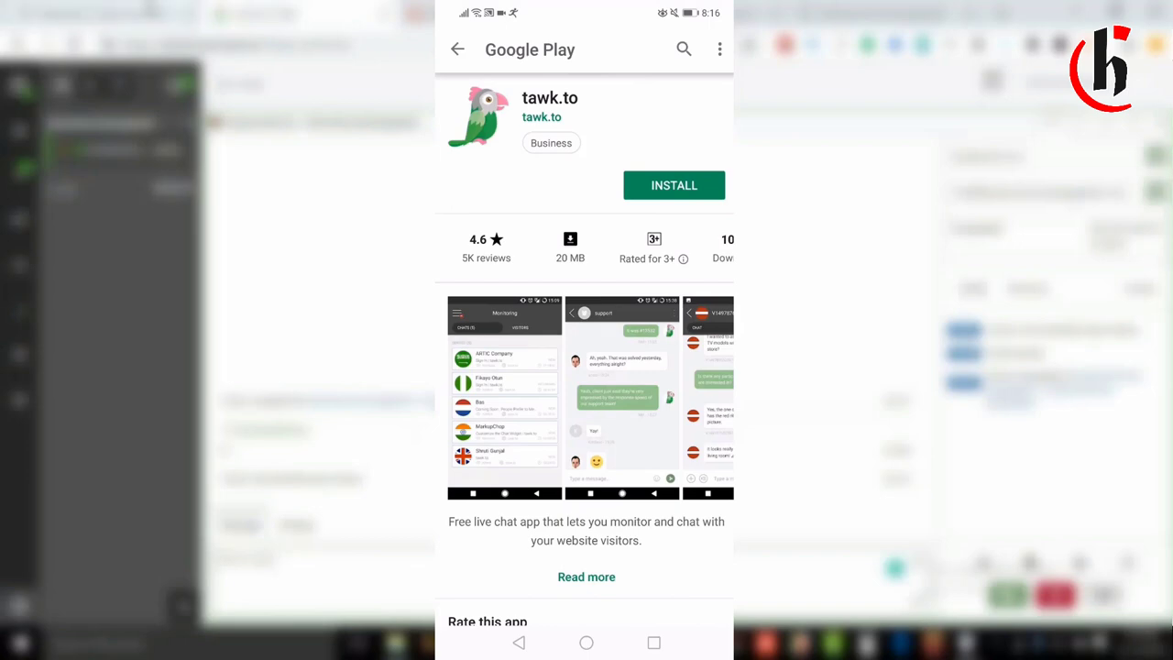
# Install the tawk.to app on the phone from its Google Play page and leave the page
pyautogui.click(674, 185)
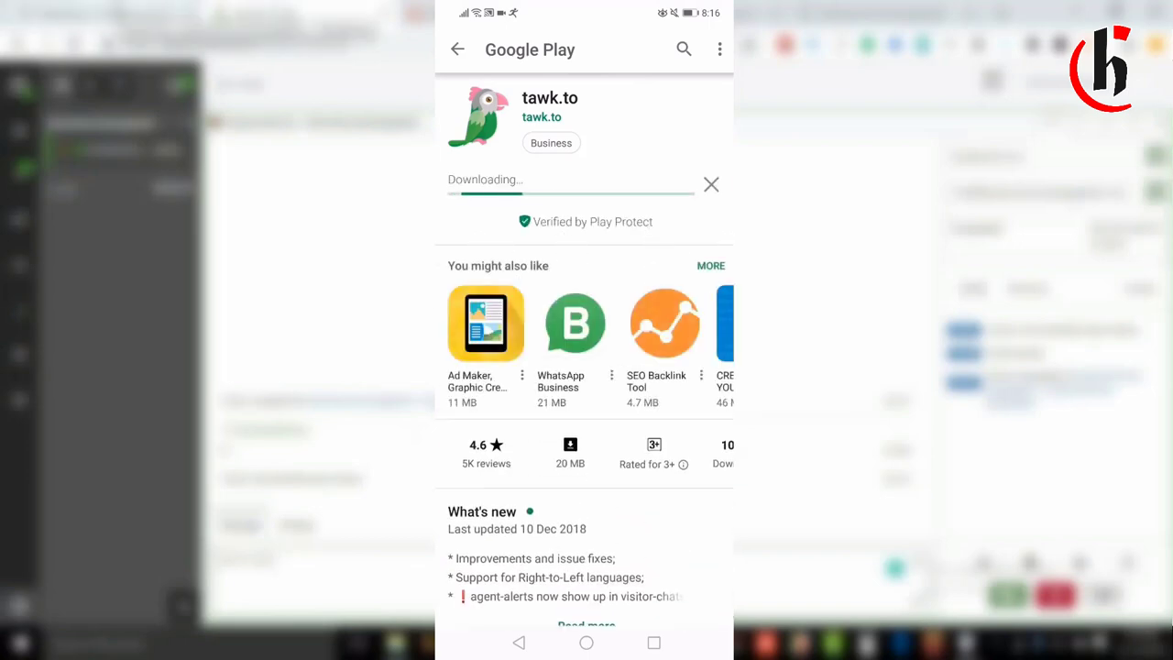
pyautogui.click(519, 643)
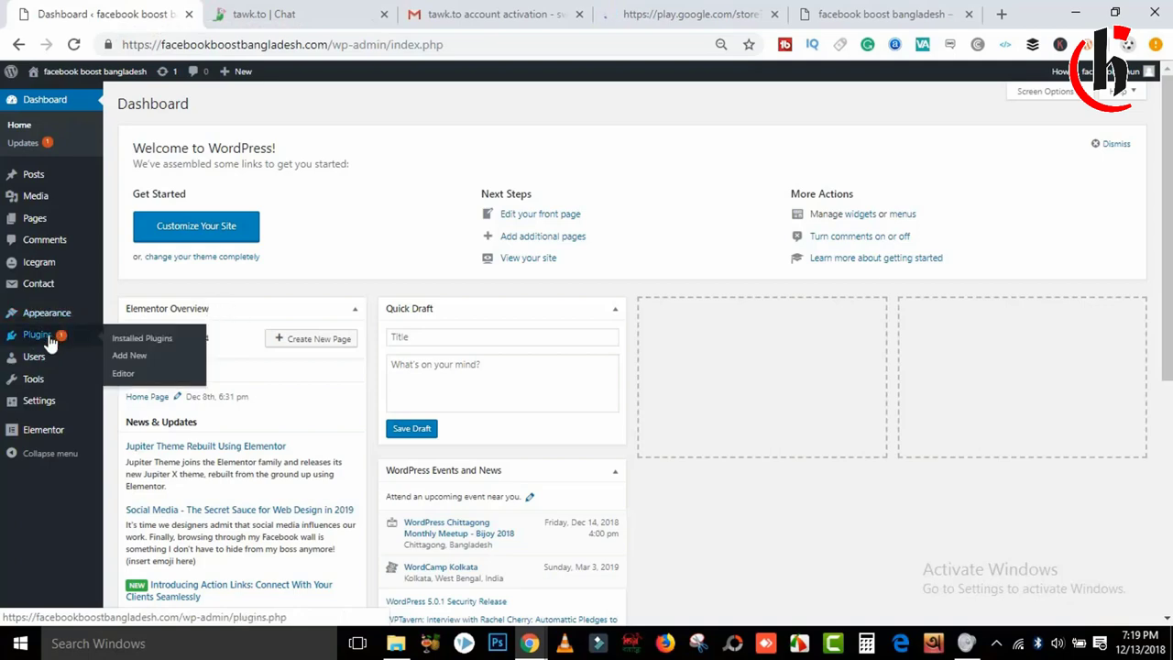
# Switch to the WordPress admin, view the installed plugins, and deactivate and delete the Icegram plugin
pyautogui.click(183, 357)
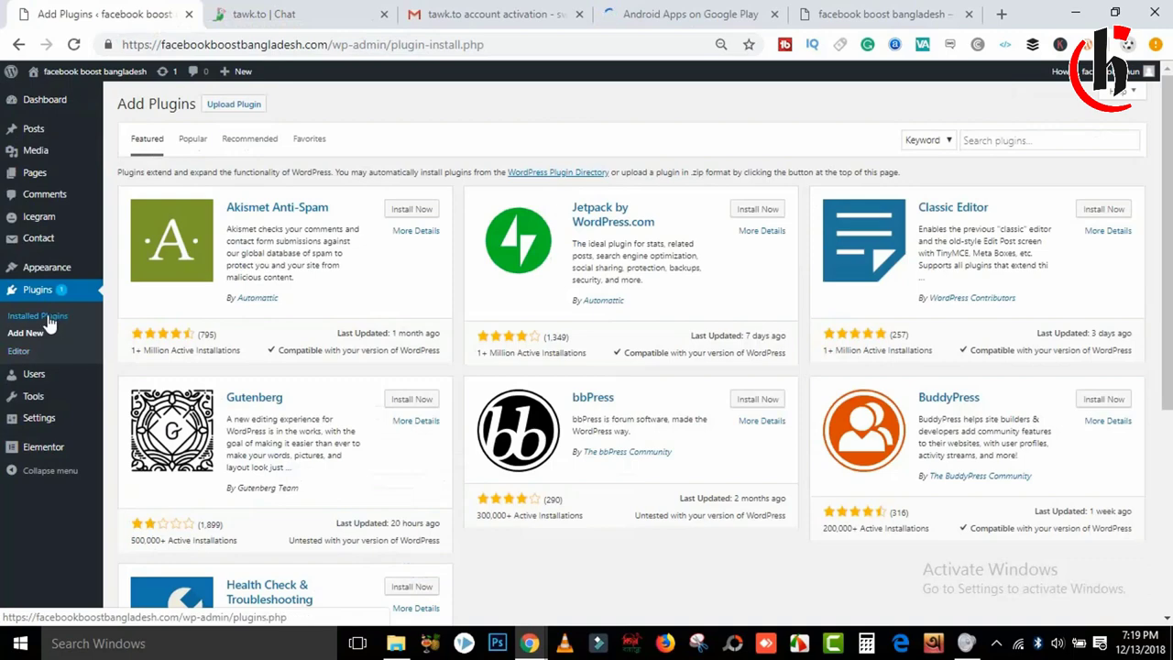
pyautogui.click(85, 321)
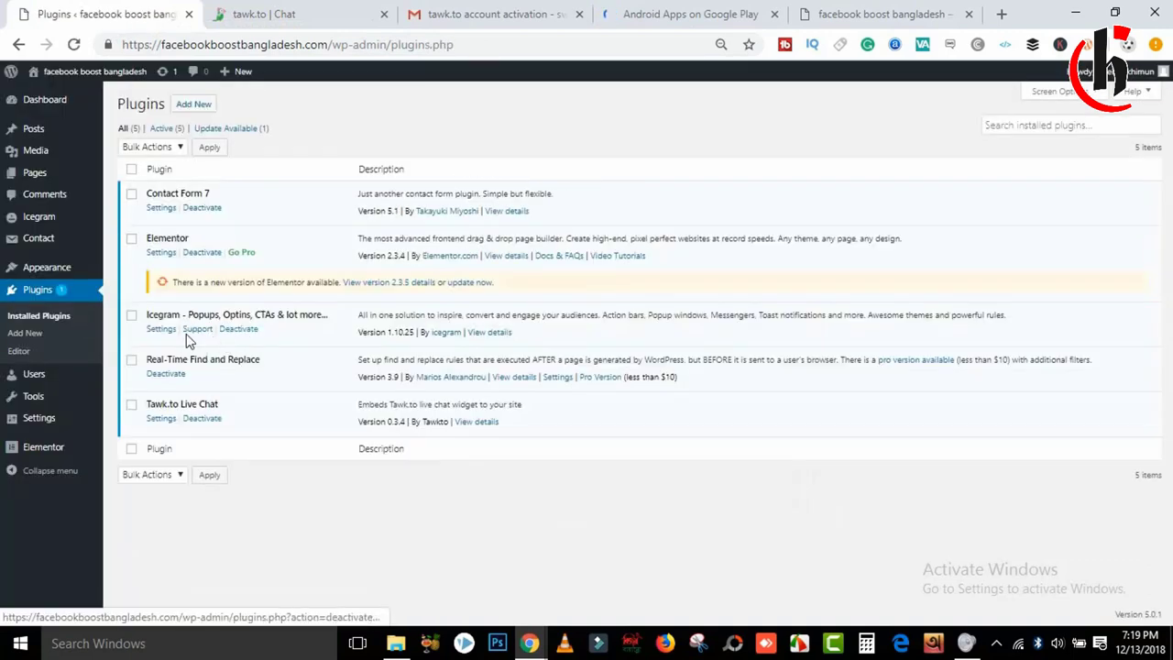
pyautogui.click(246, 331)
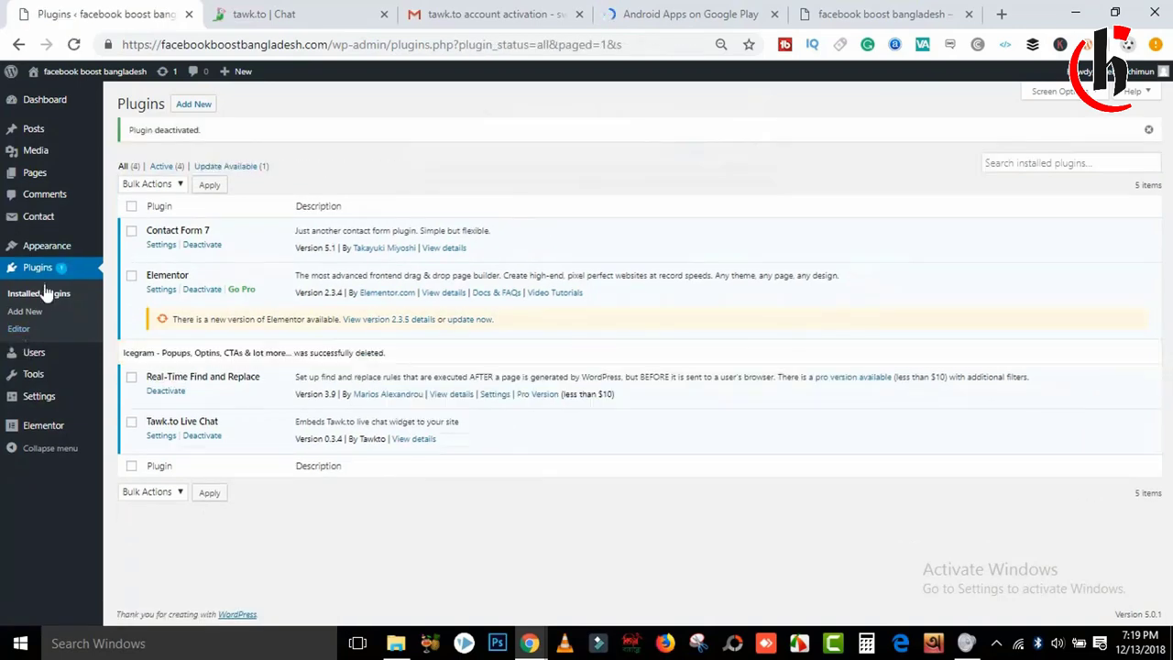
# Check the live facebookboostbangladesh.com homepage and close the Google Play page in the browser
pyautogui.click(878, 11)
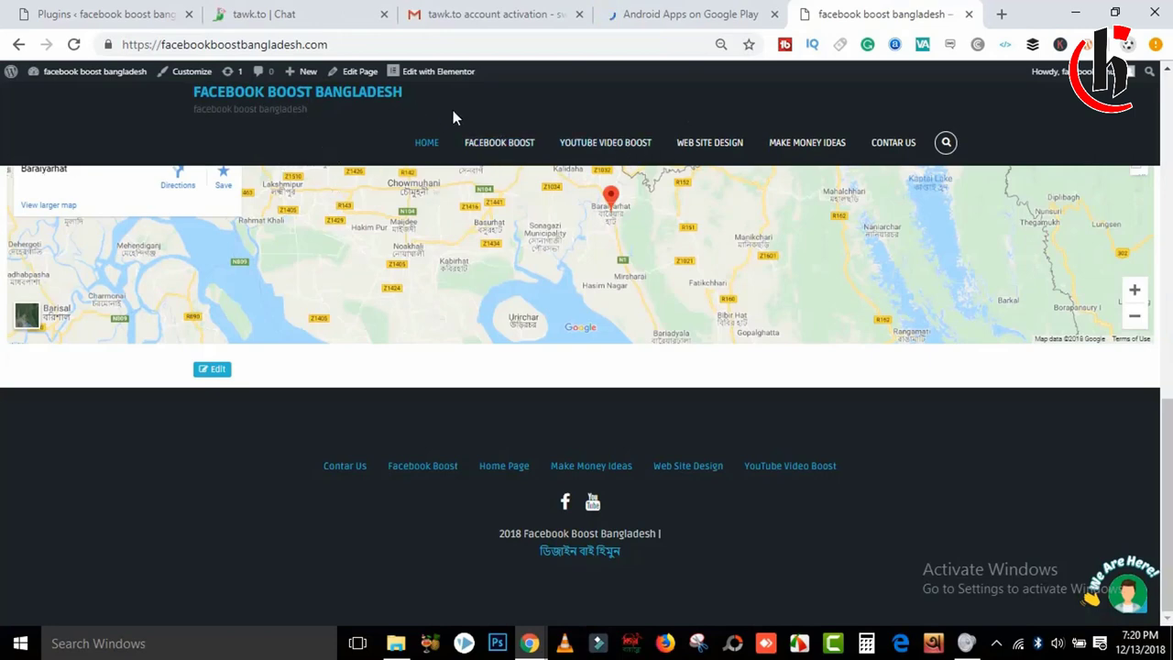
pyautogui.moveTo(431, 94); pyautogui.dragTo(669, 108)
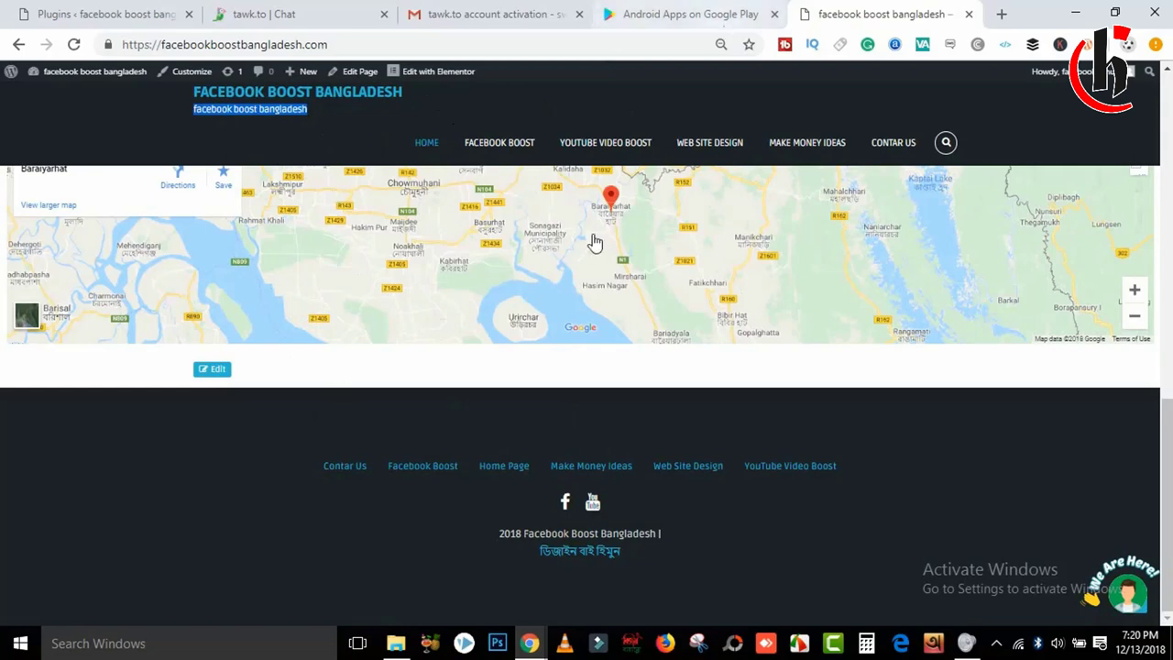
pyautogui.click(774, 14)
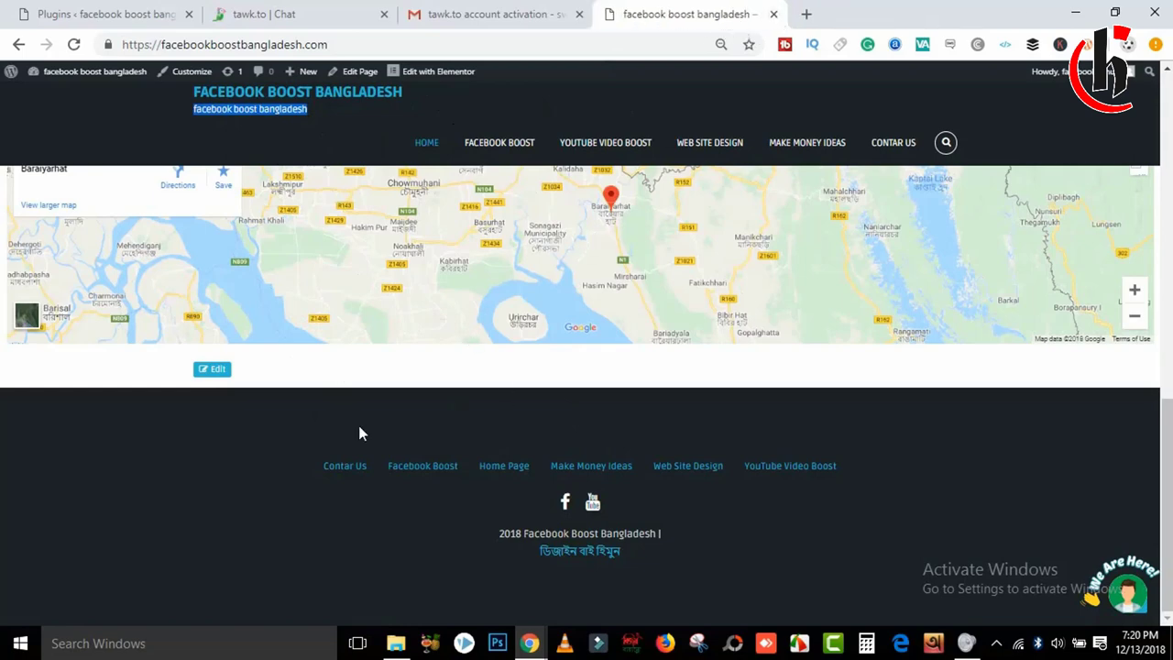
# Return to the WordPress admin and search for new plugins matching "icegram"
pyautogui.click(122, 13)
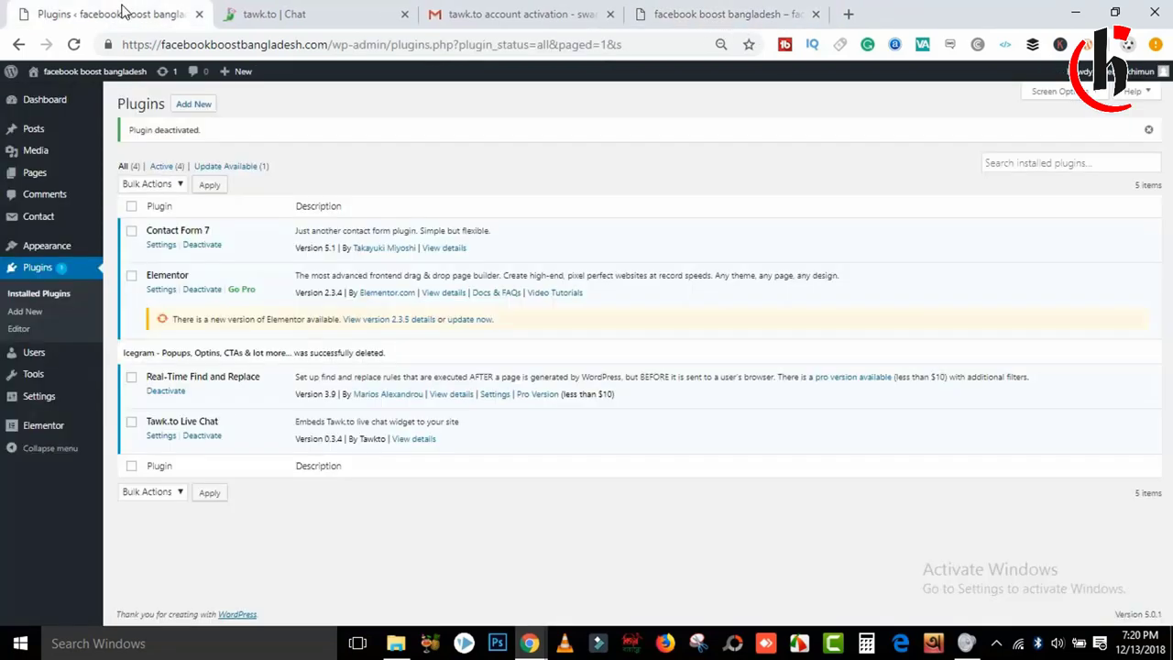
pyautogui.click(54, 95)
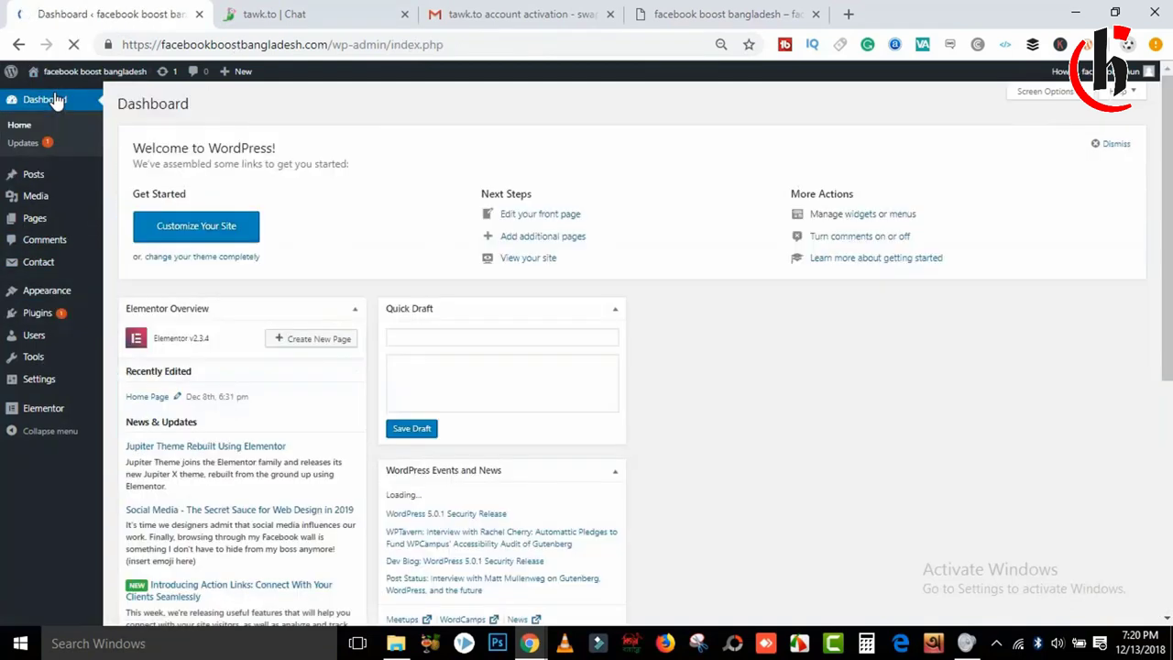
pyautogui.moveTo(37, 321)
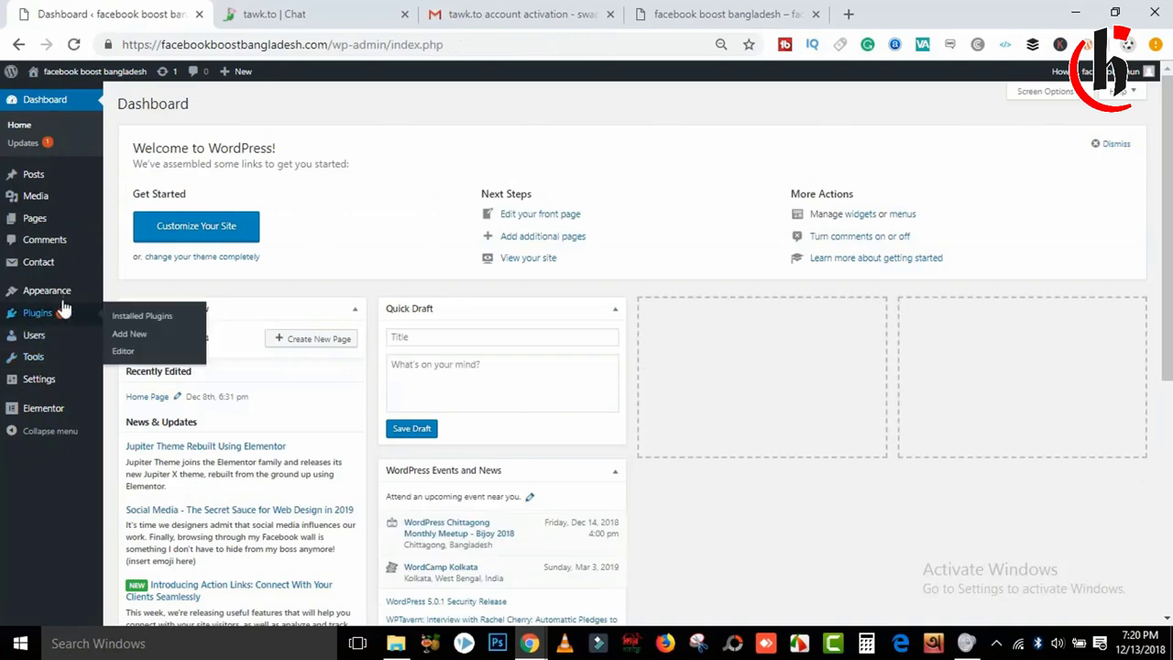
pyautogui.click(119, 336)
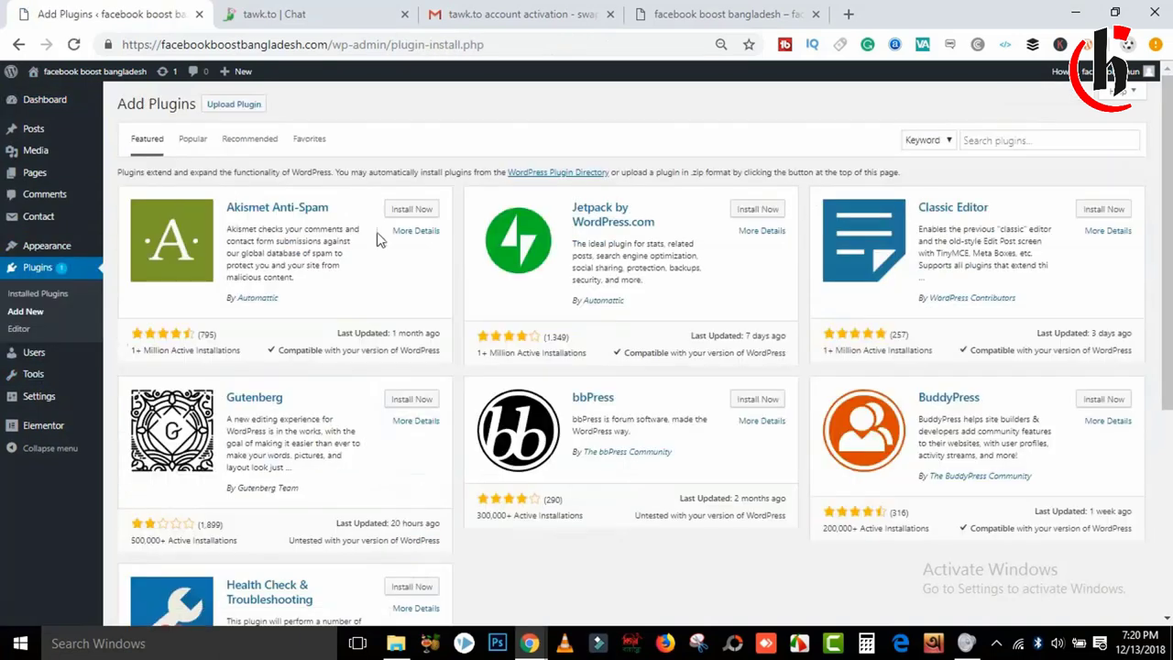
pyautogui.click(1019, 141)
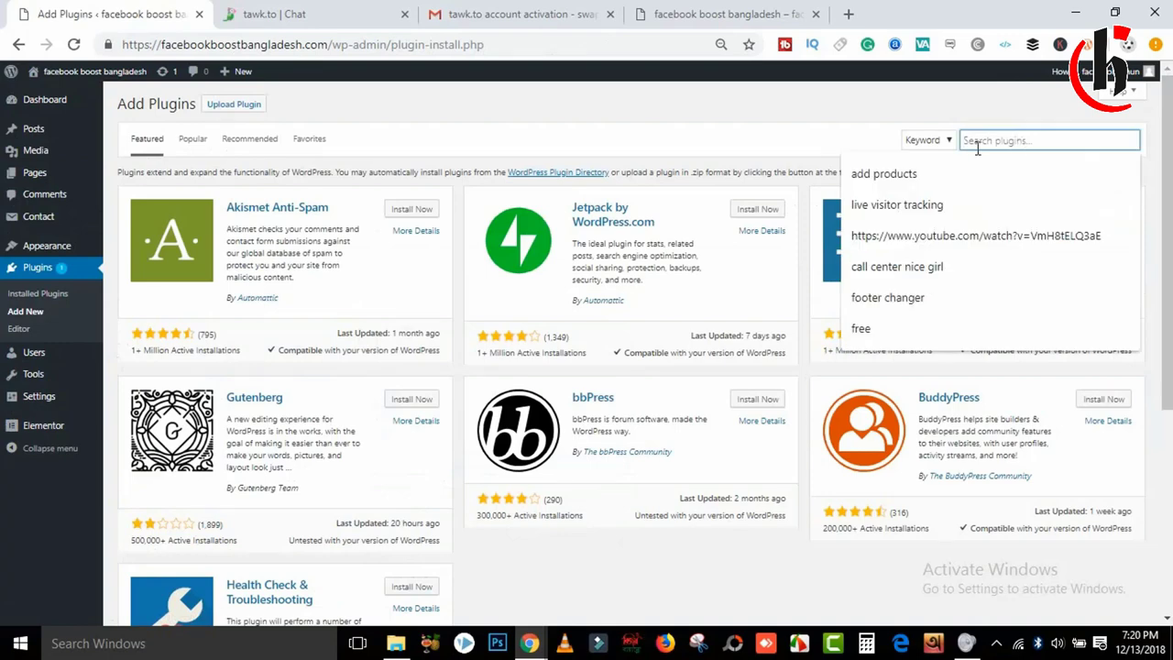
pyautogui.write('icegrsm')
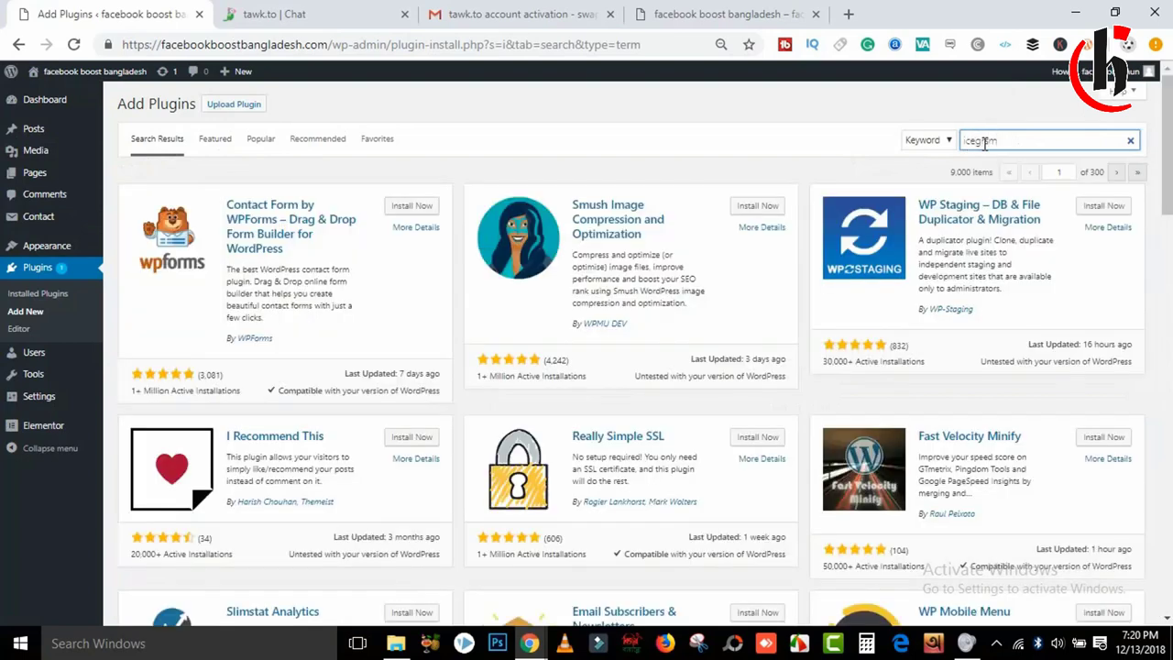
pyautogui.press('BackSpace')
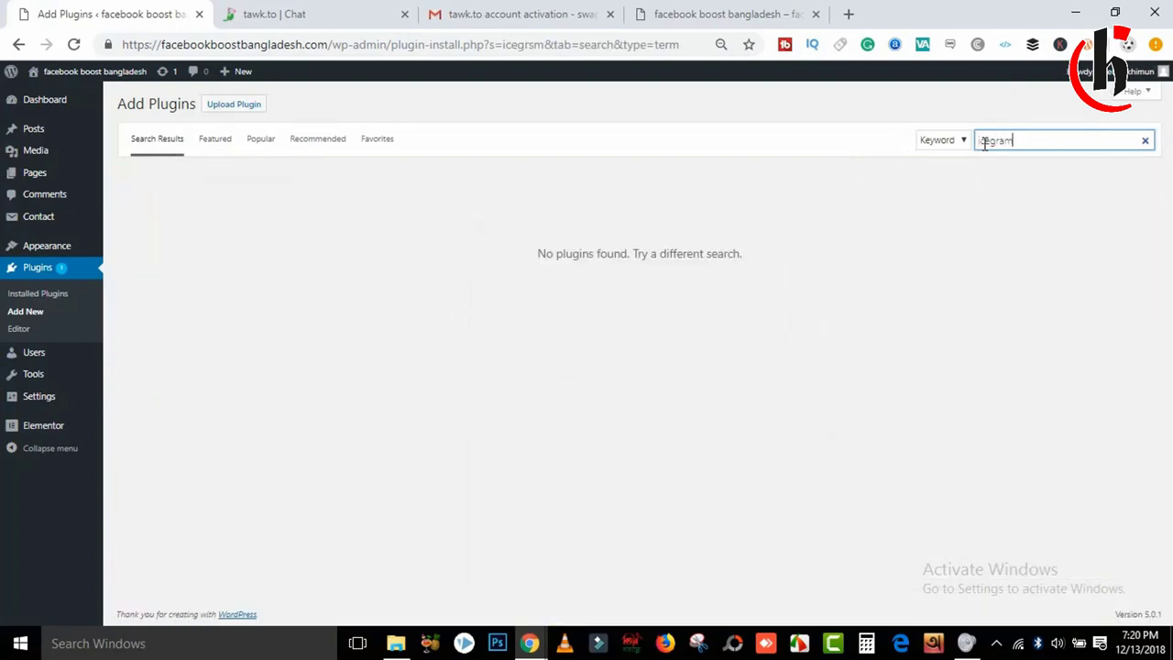
pyautogui.write('m')
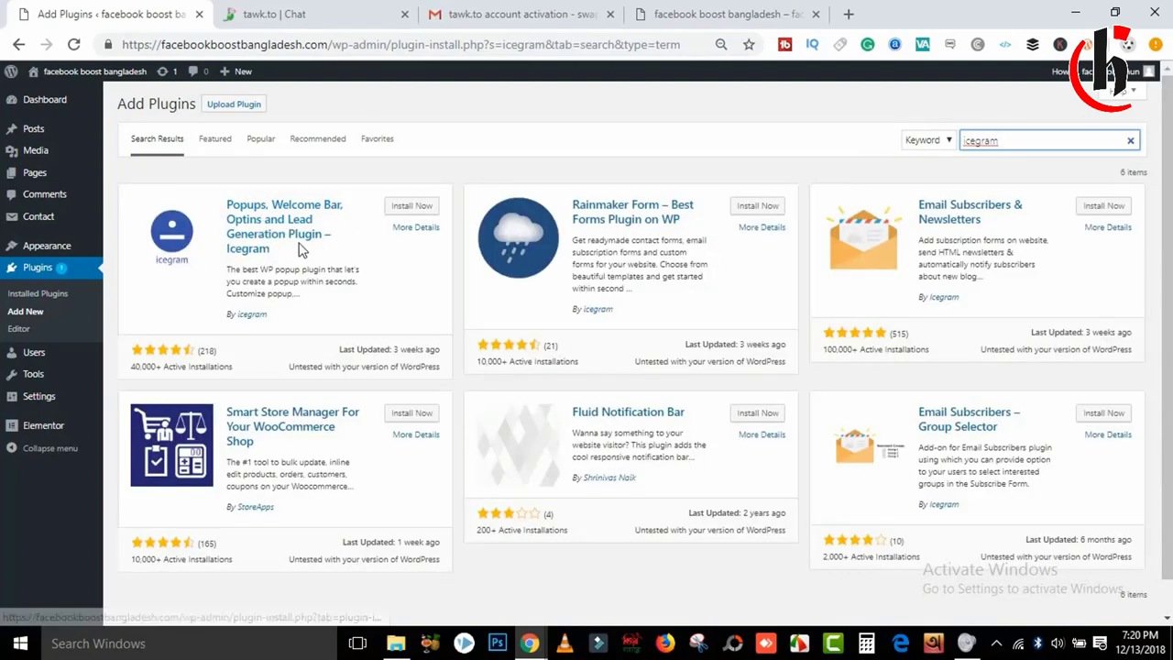
# Install and activate the "Popups, Welcome Bar, Optins and Lead Generation Plugin – Icegram" plugin
pyautogui.click(424, 216)
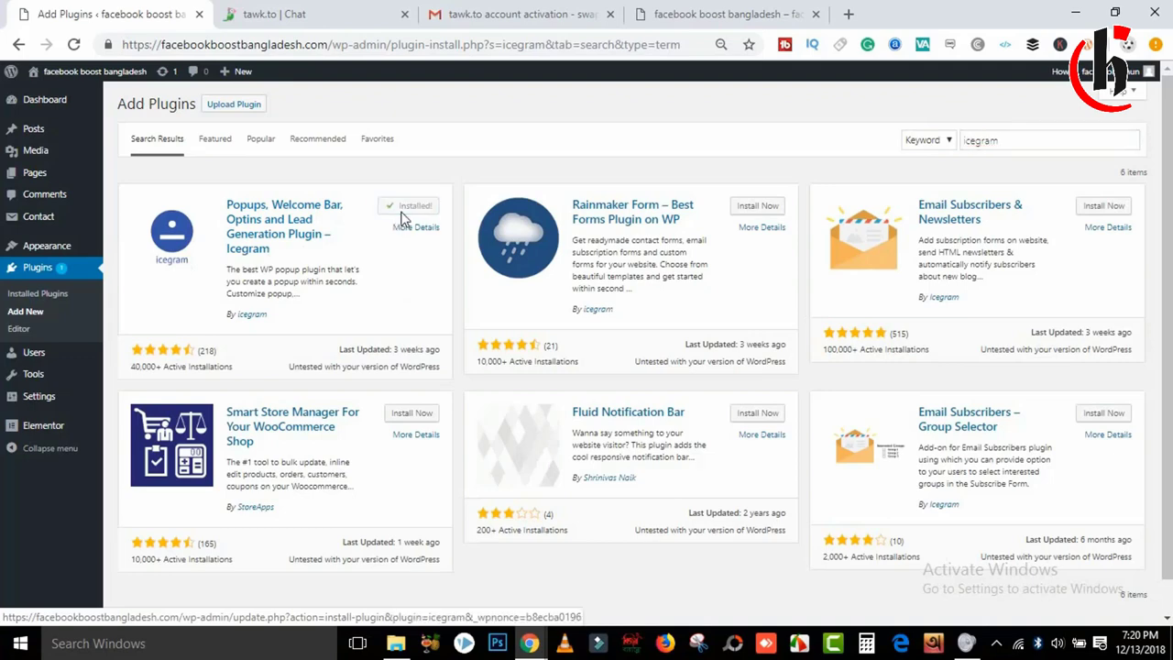
pyautogui.click(424, 211)
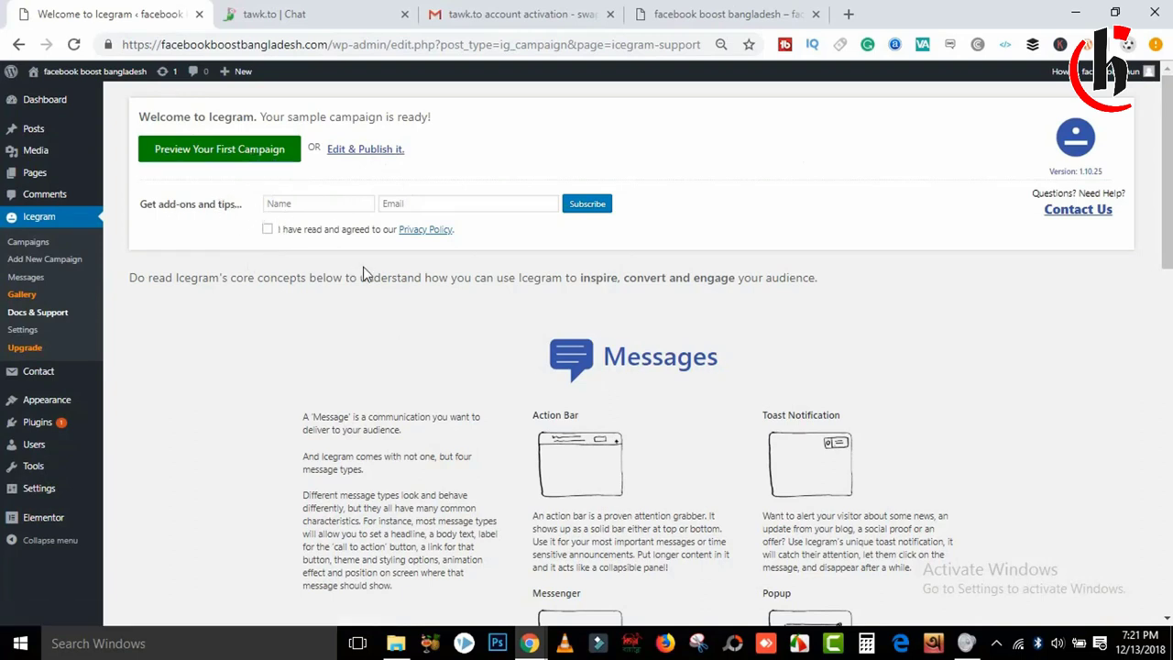
pyautogui.moveTo(1167, 174)
pyautogui.mouseDown()
pyautogui.moveTo(1167, 515)
pyautogui.moveTo(1167, 172)
pyautogui.mouseUp()
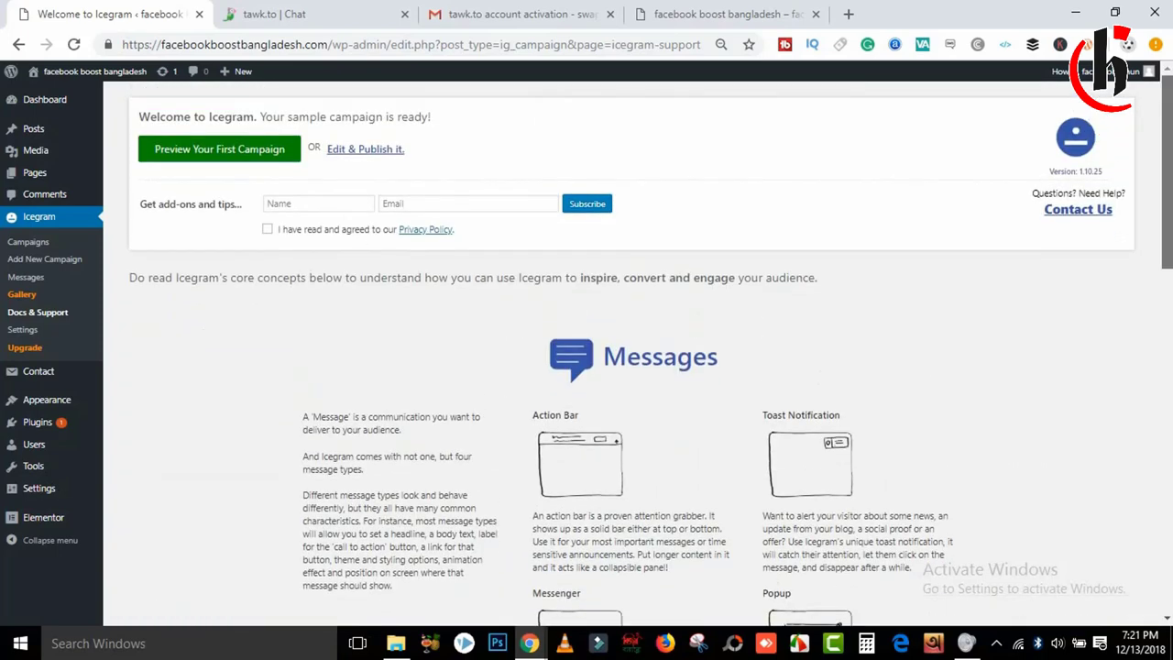
# Start a new Icegram campaign without a title and look through its messages and display rules
pyautogui.click(33, 248)
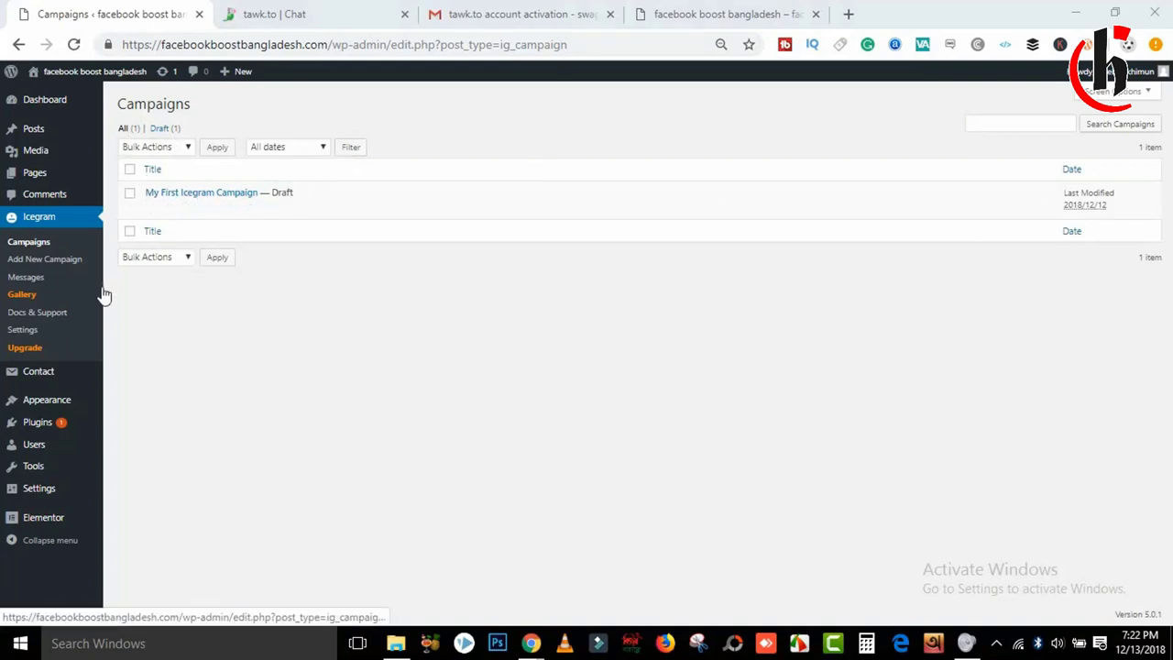
pyautogui.click(55, 263)
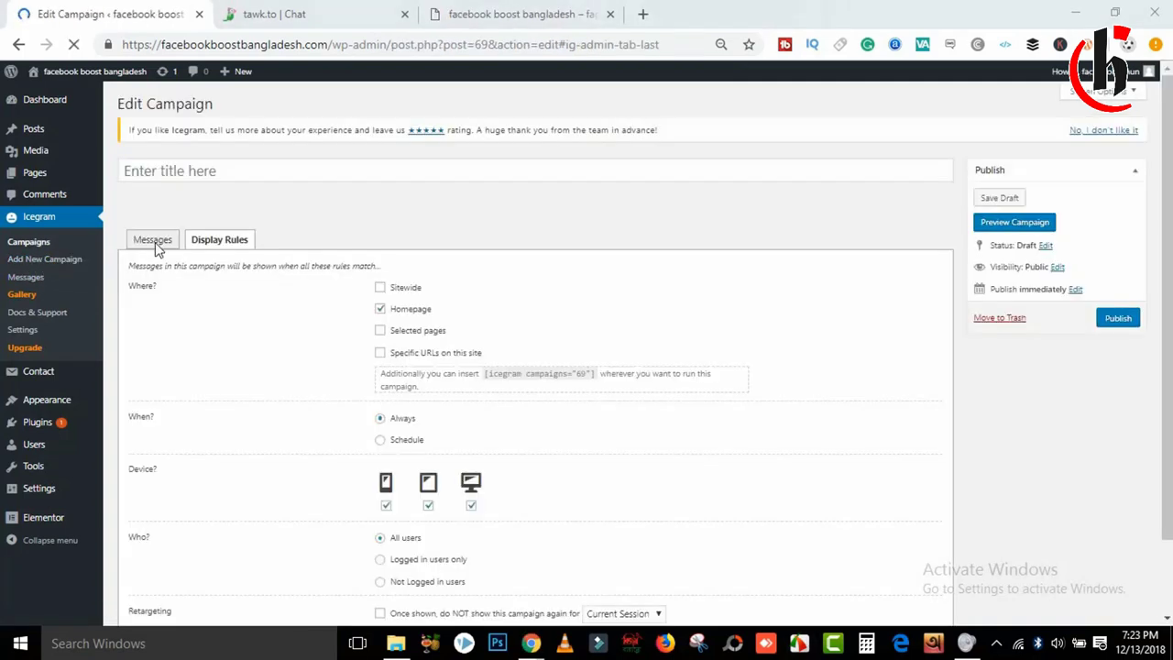
pyautogui.click(154, 240)
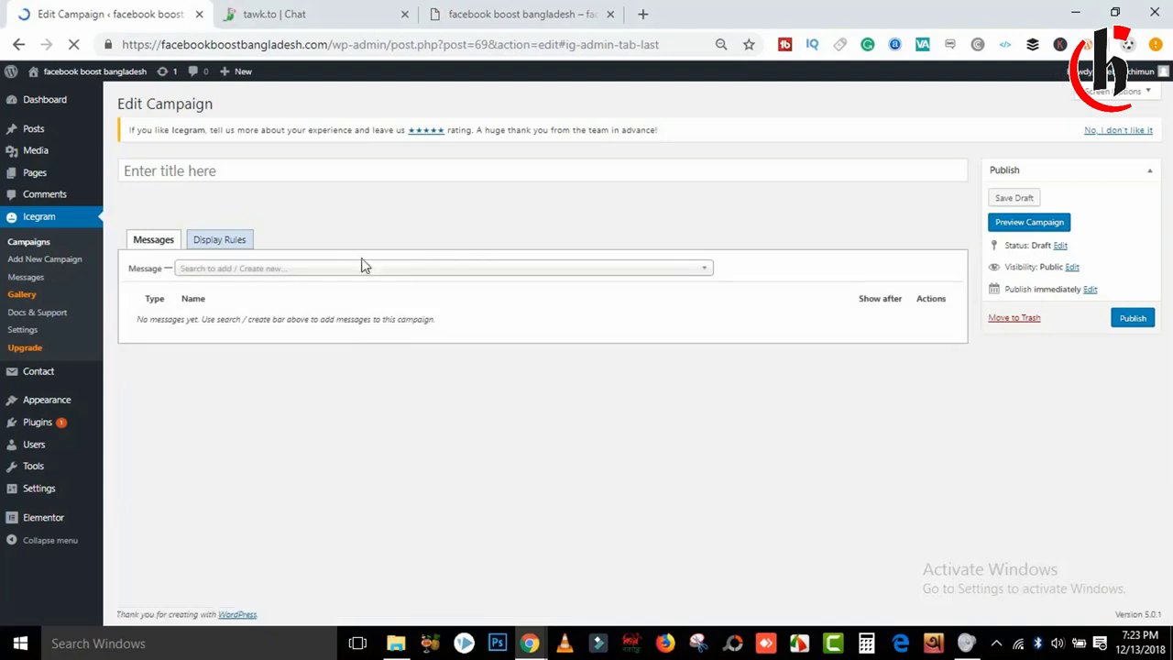
pyautogui.click(216, 246)
pyautogui.scroll(-1, 216, 245)
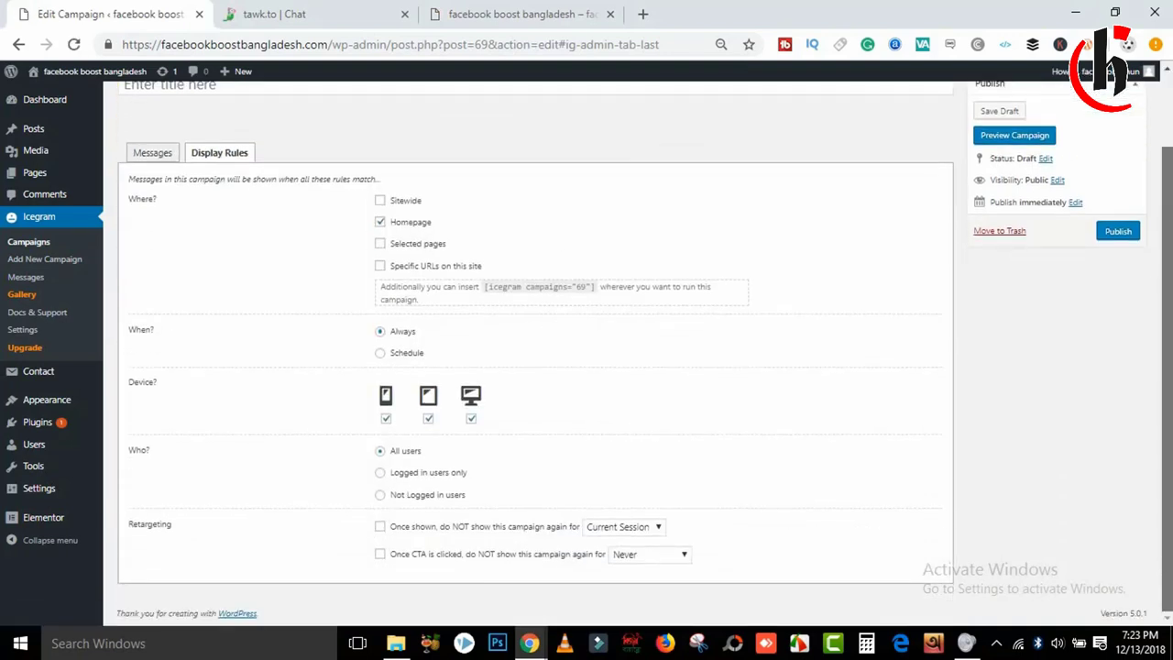
pyautogui.scroll(1, 216, 246)
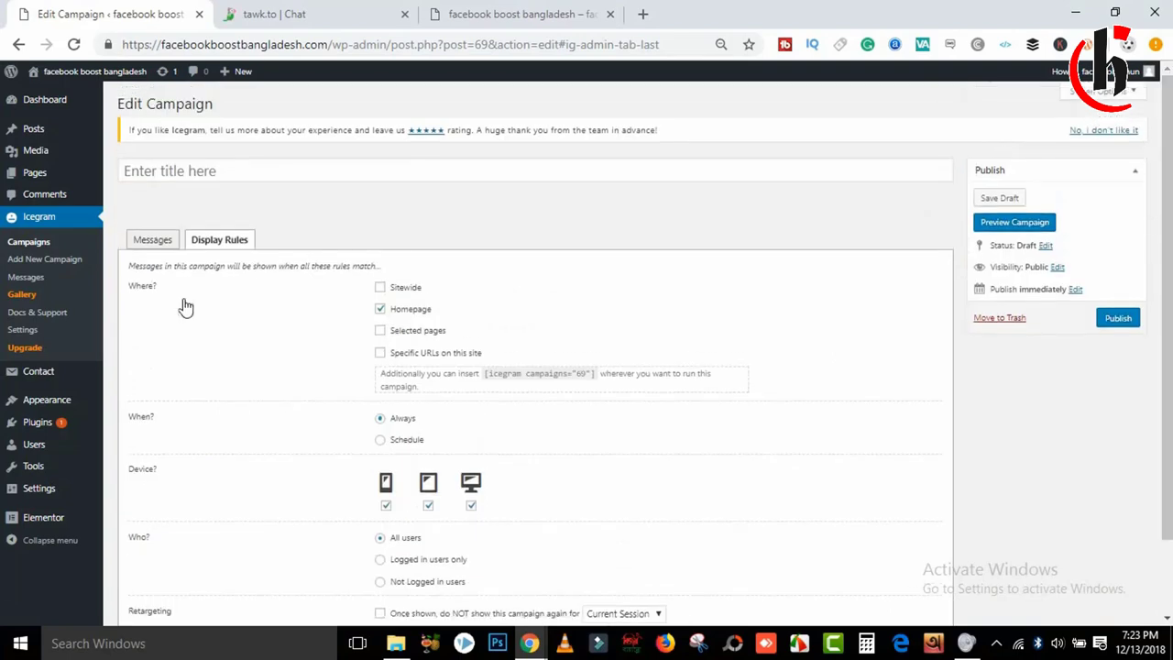
pyautogui.click(155, 240)
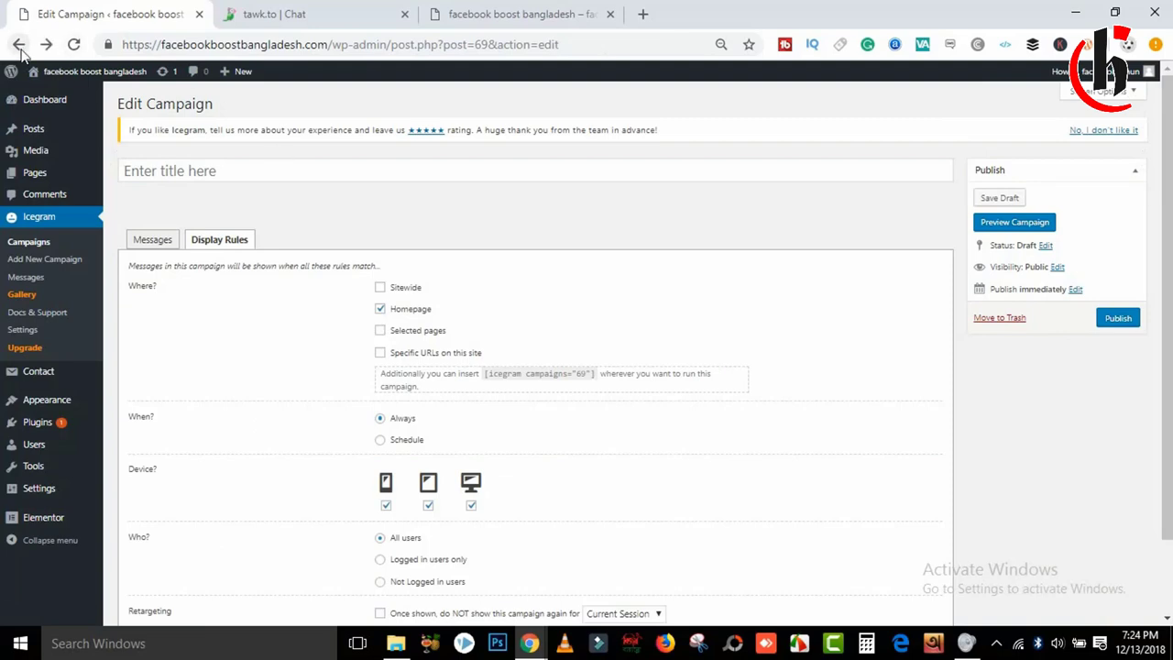
# Go back to the campaign list, open My First Icegram Campaign for editing and review its display rules
pyautogui.click(18, 44)
pyautogui.moveTo(202, 294)
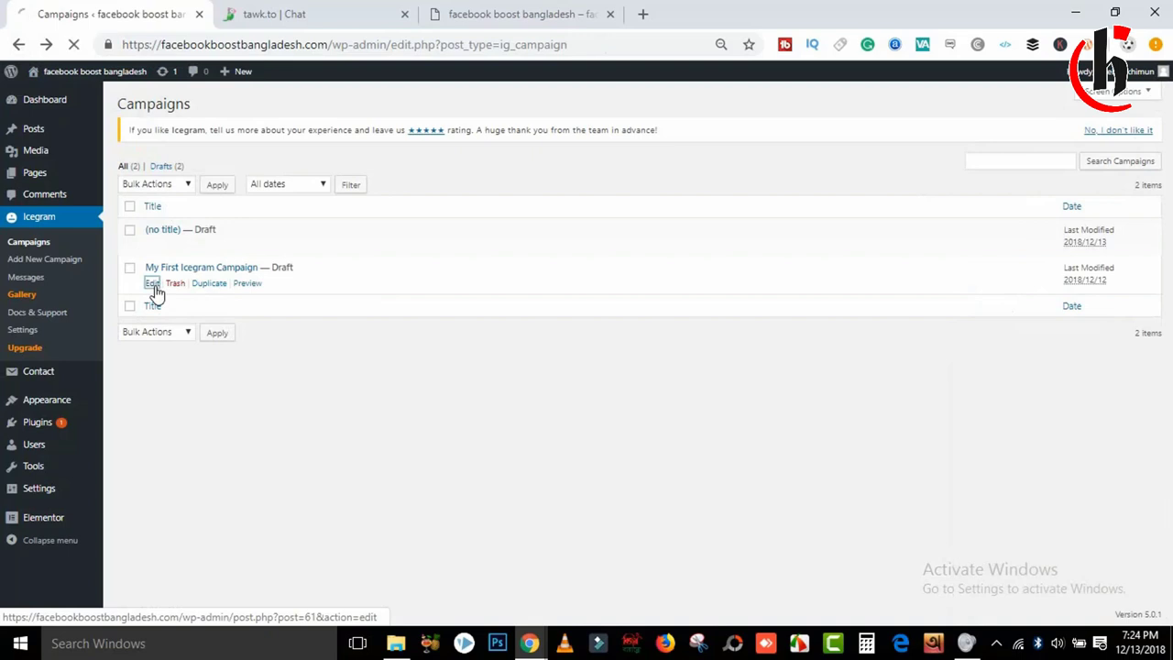
pyautogui.click(153, 284)
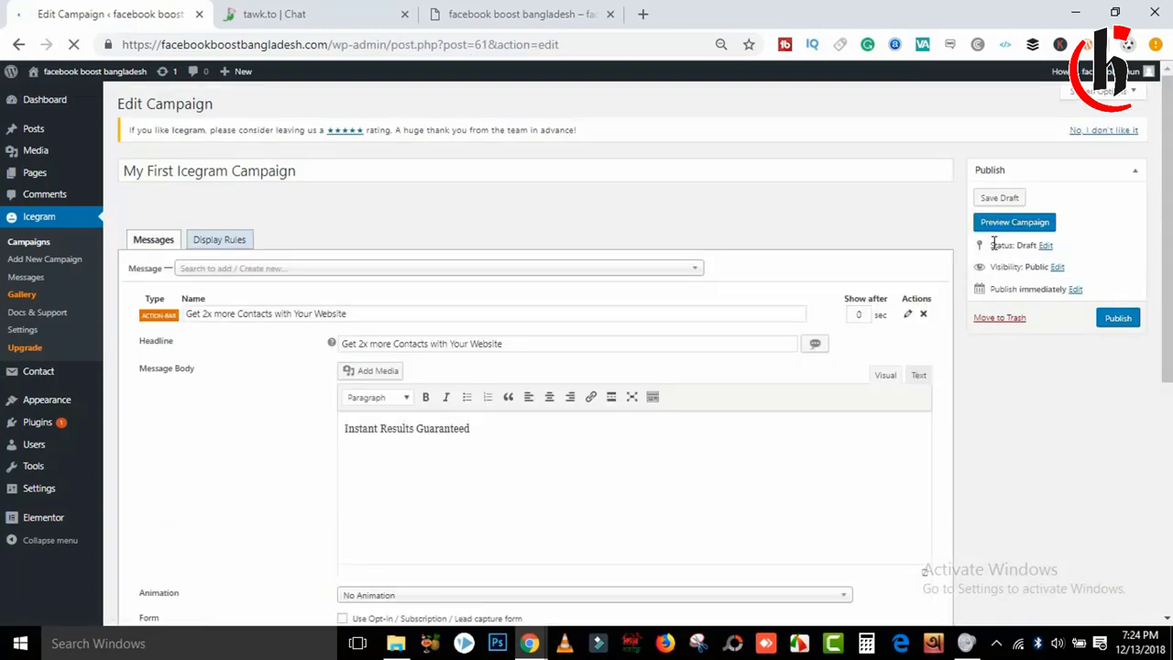
pyautogui.click(220, 240)
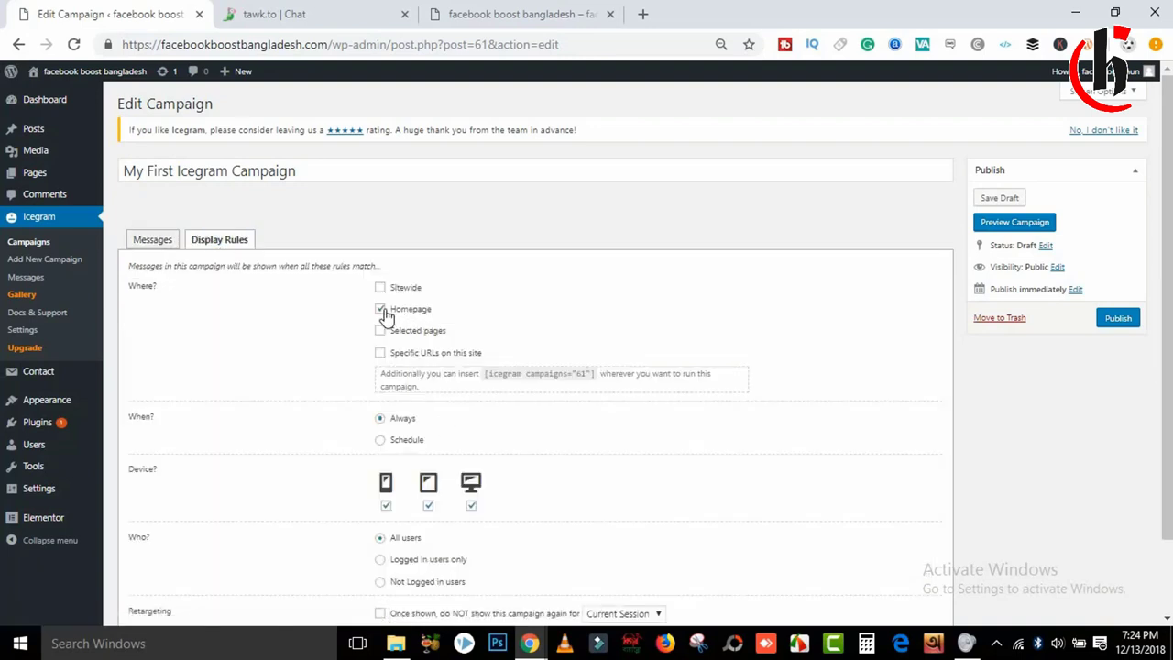
pyautogui.click(152, 242)
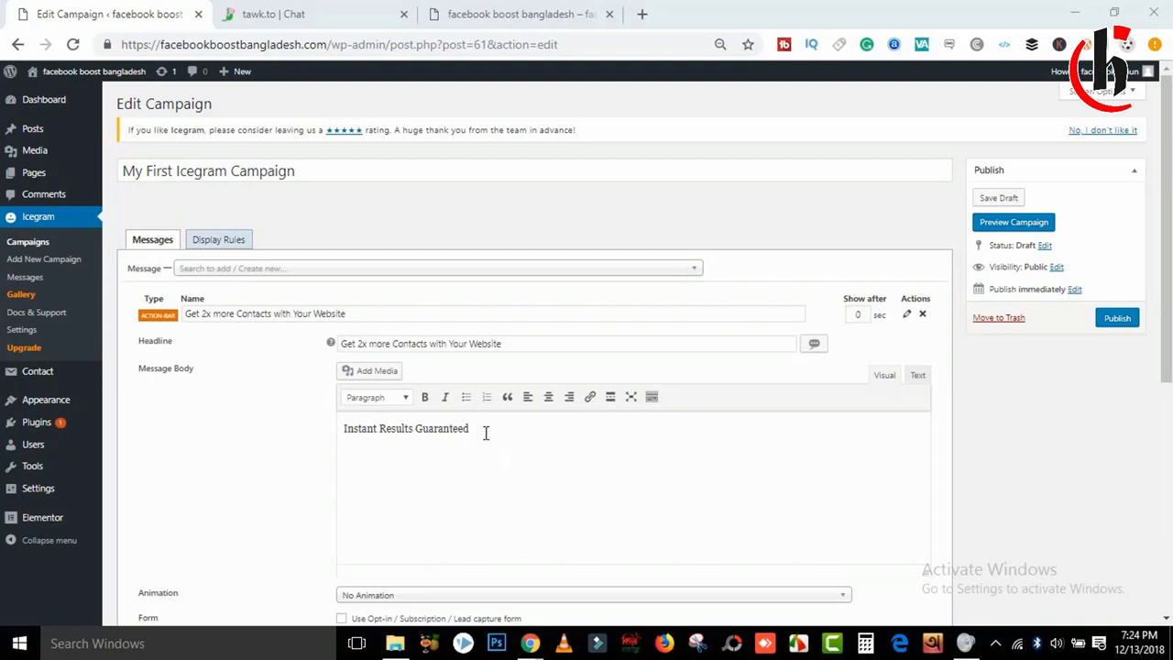
# Review the action bar message settings of My First Icegram Campaign and publish the campaign
pyautogui.scroll(-5, 1167, 211)
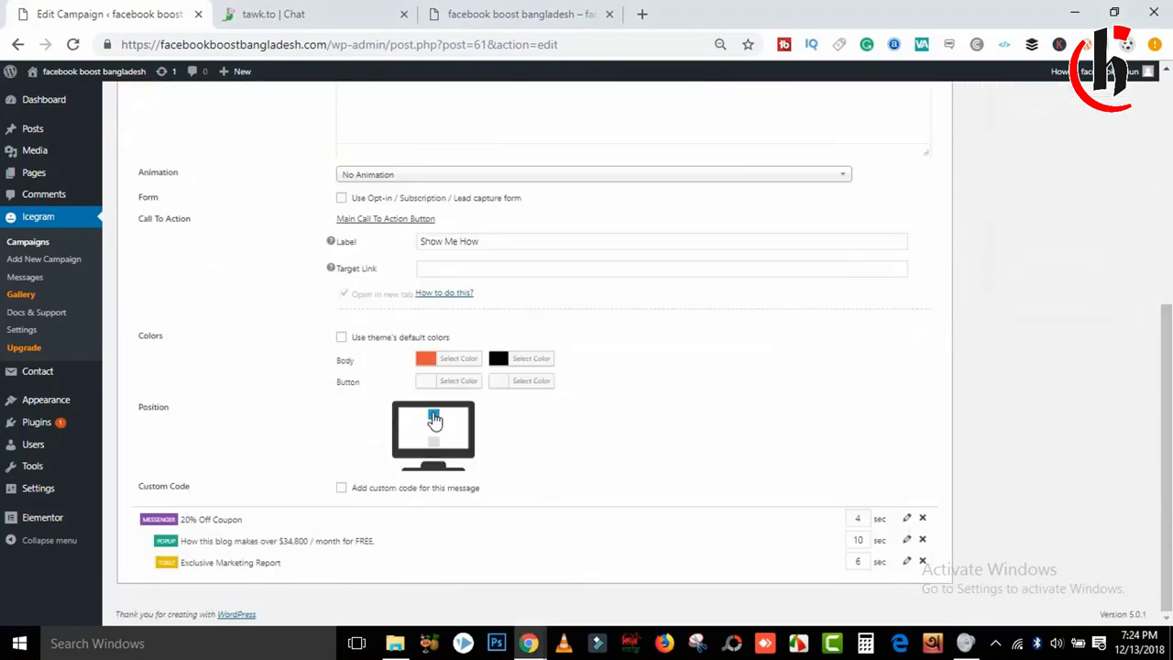
pyautogui.moveTo(1167, 330); pyautogui.dragTo(1166, 142)
pyautogui.click(1119, 264)
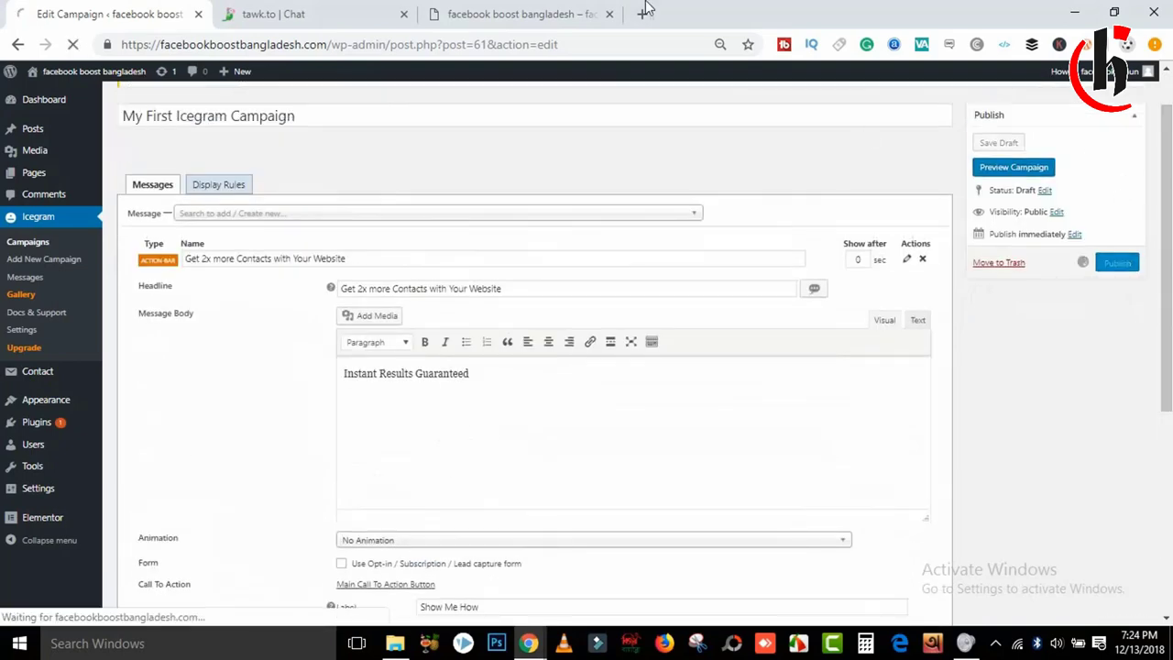
# Reload the live homepage to check how the published campaign messages appear, and return to the campaign editor
pyautogui.click(467, 8)
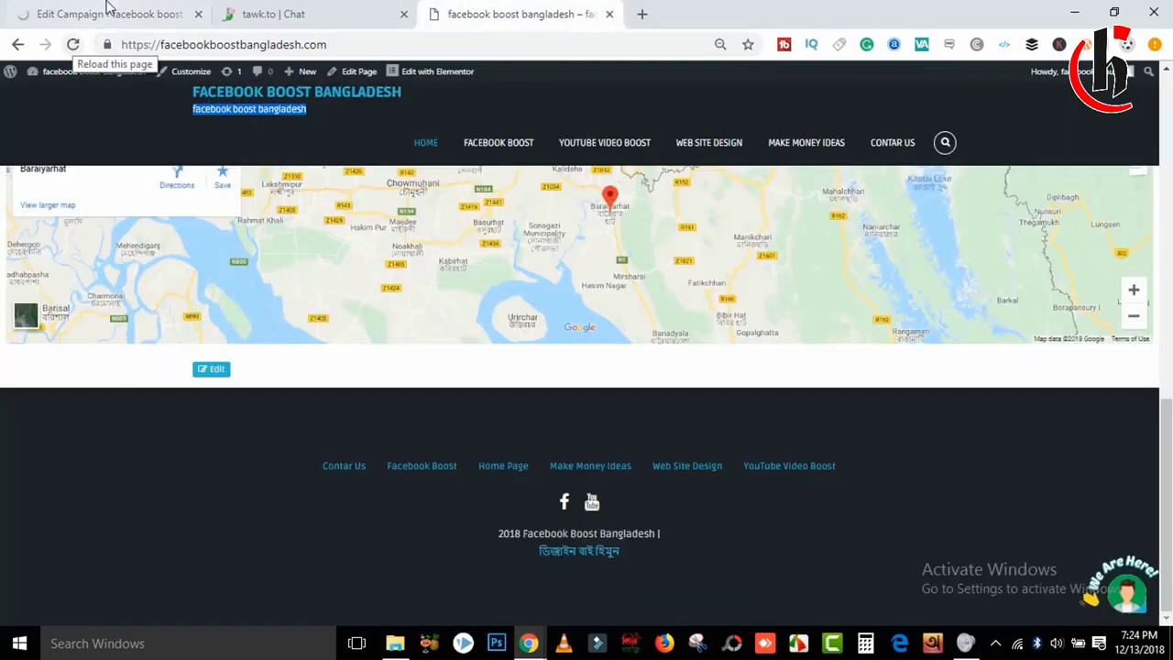
pyautogui.click(119, 14)
pyautogui.click(483, 7)
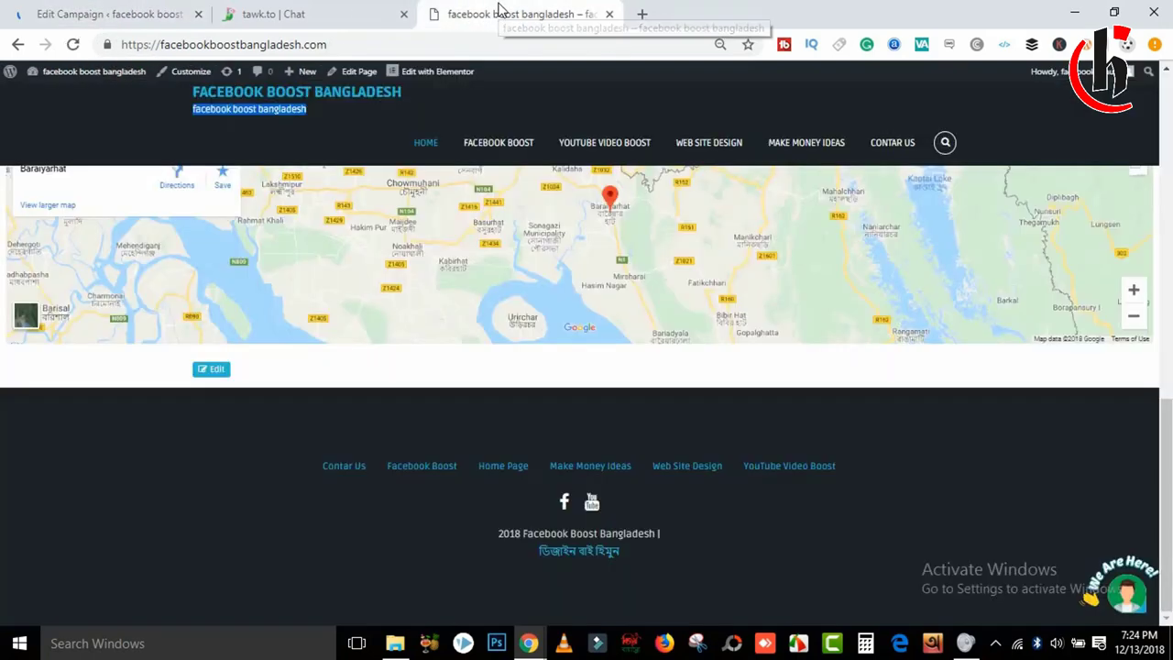
pyautogui.click(72, 45)
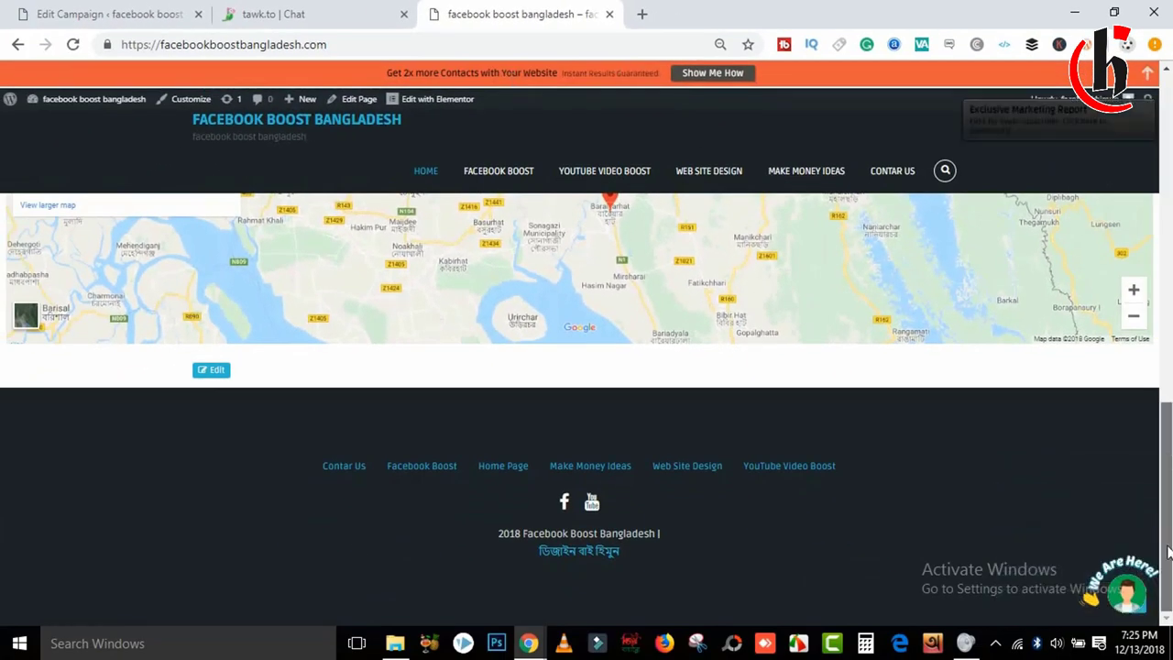
pyautogui.click(129, 11)
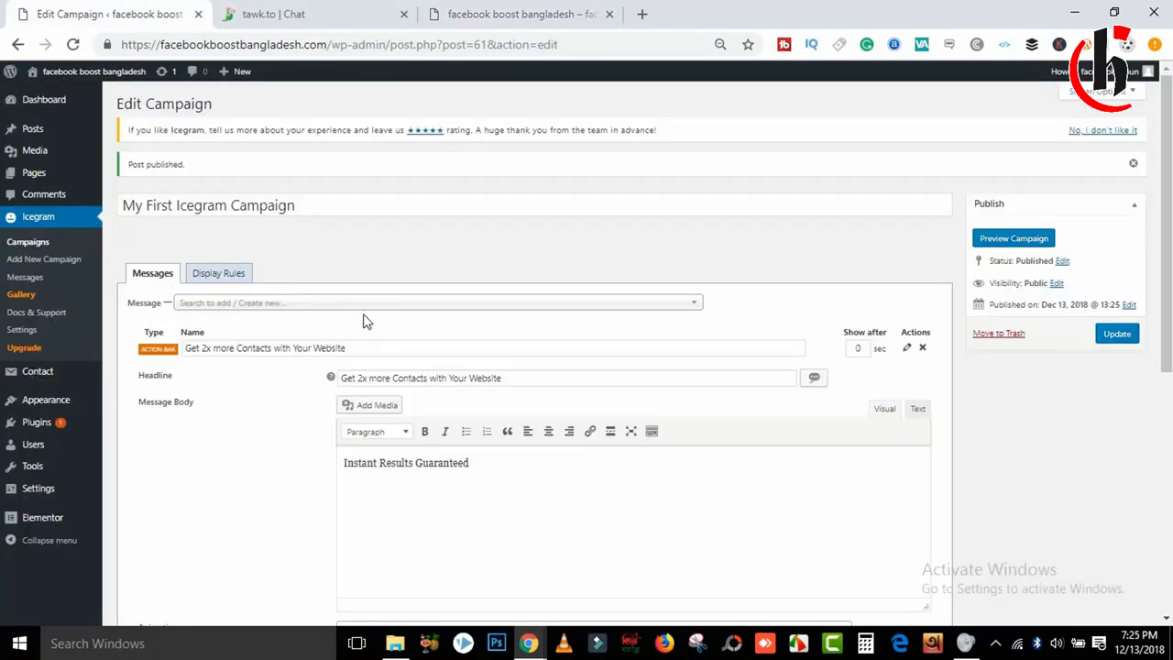
# View the popup on the live homepage, dismiss it and return to the campaign editor
pyautogui.moveTo(523, 10); pyautogui.dragTo(500, 13)
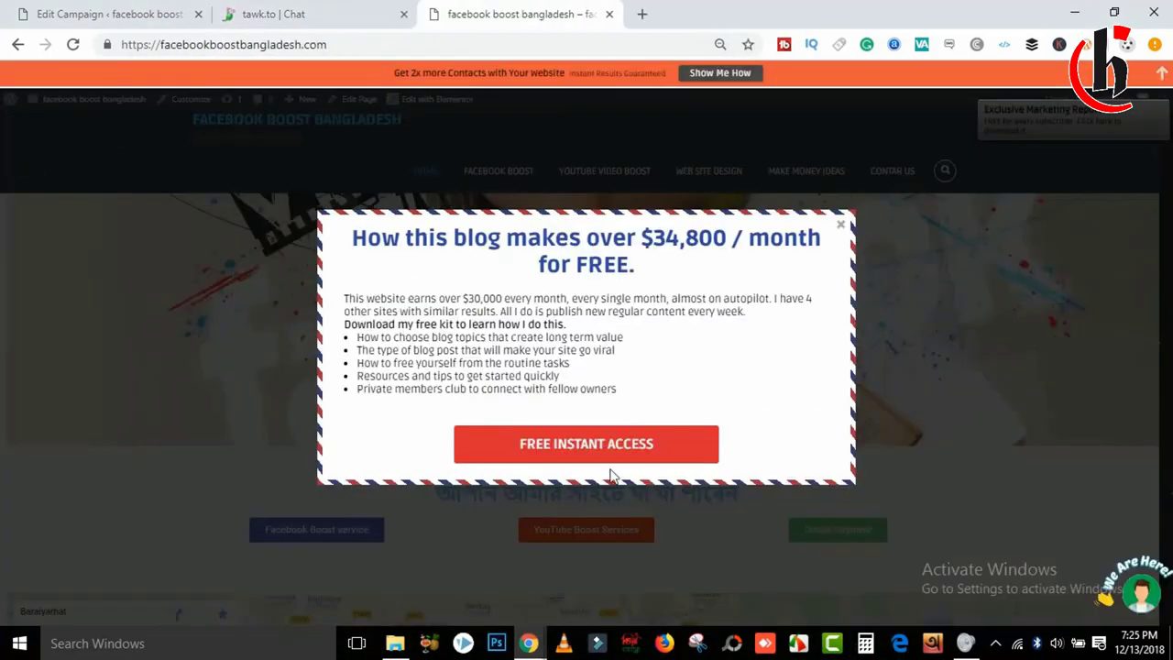
pyautogui.click(842, 225)
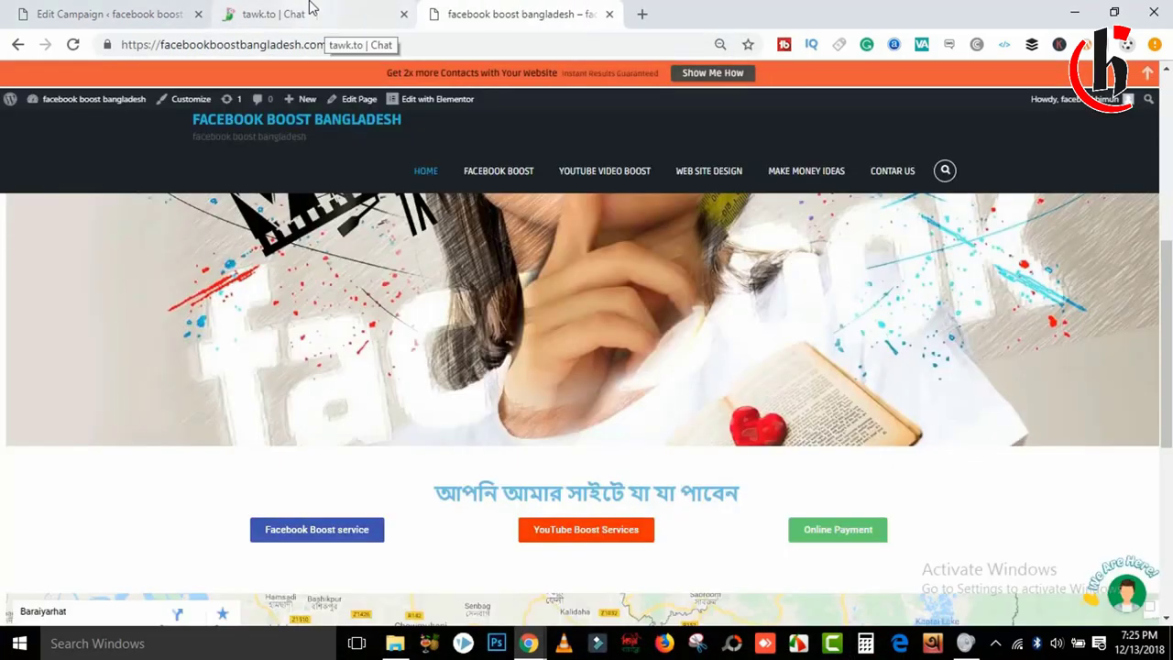
pyautogui.click(318, 9)
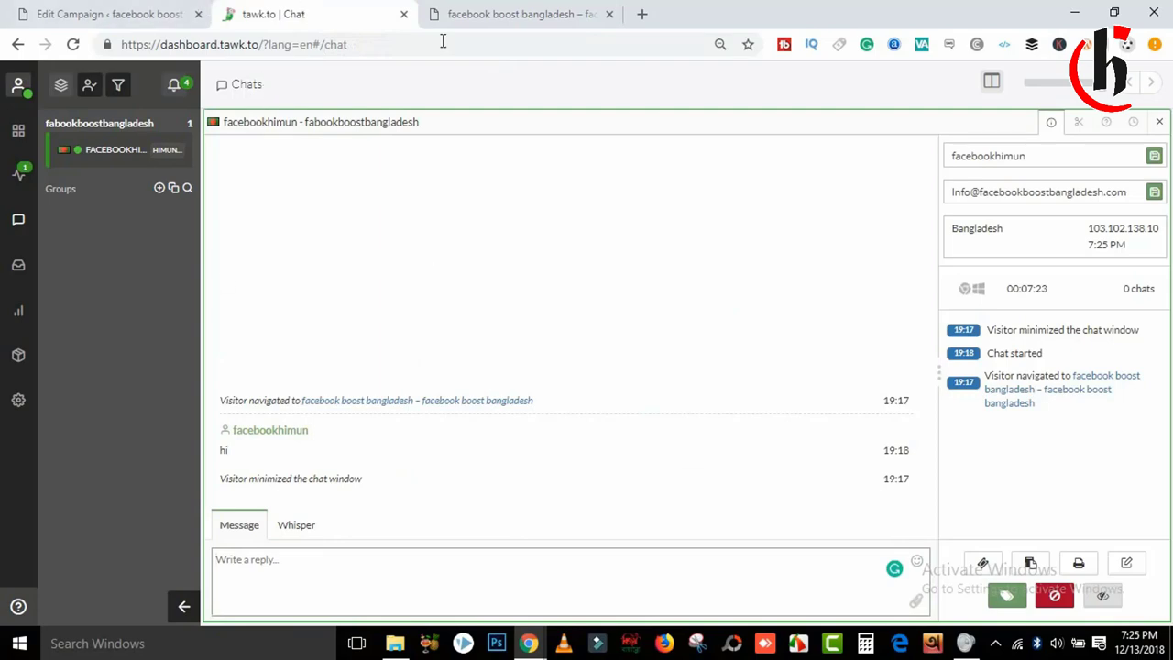
pyautogui.click(98, 11)
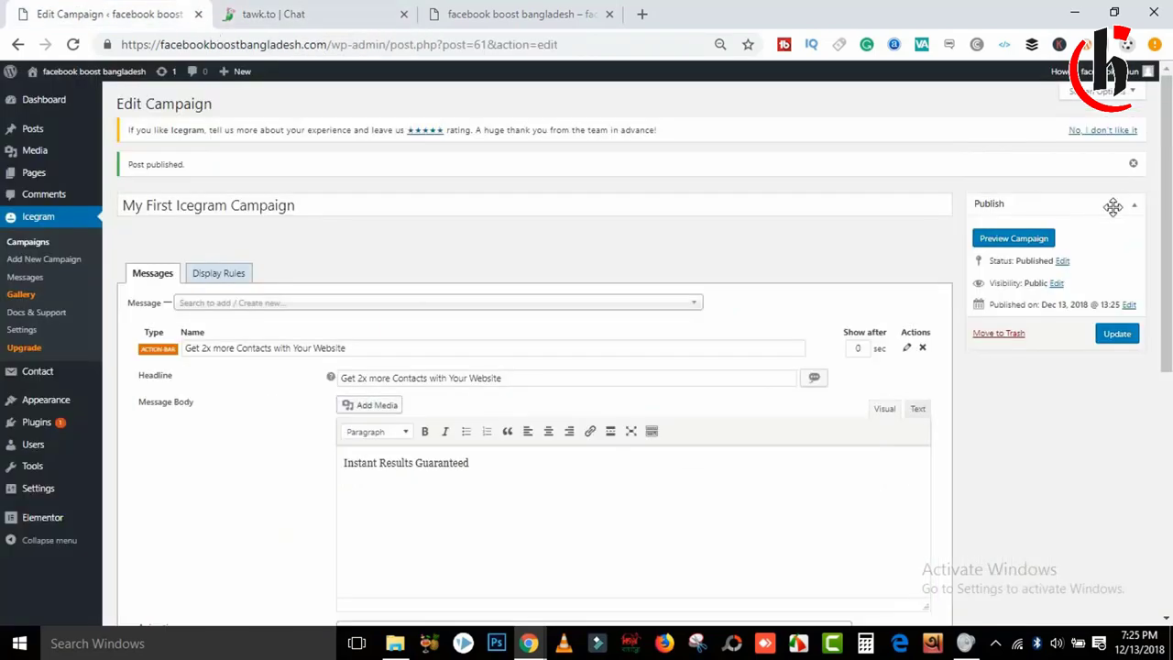
# Replace the action bar message's headline with "আমাদের কন্টাক নাম্বা" followed by the contact phone number
pyautogui.scroll(-4, 496, 434)
pyautogui.scroll(2, 496, 434)
pyautogui.scroll(1, 490, 344)
pyautogui.moveTo(540, 267); pyautogui.dragTo(353, 265)
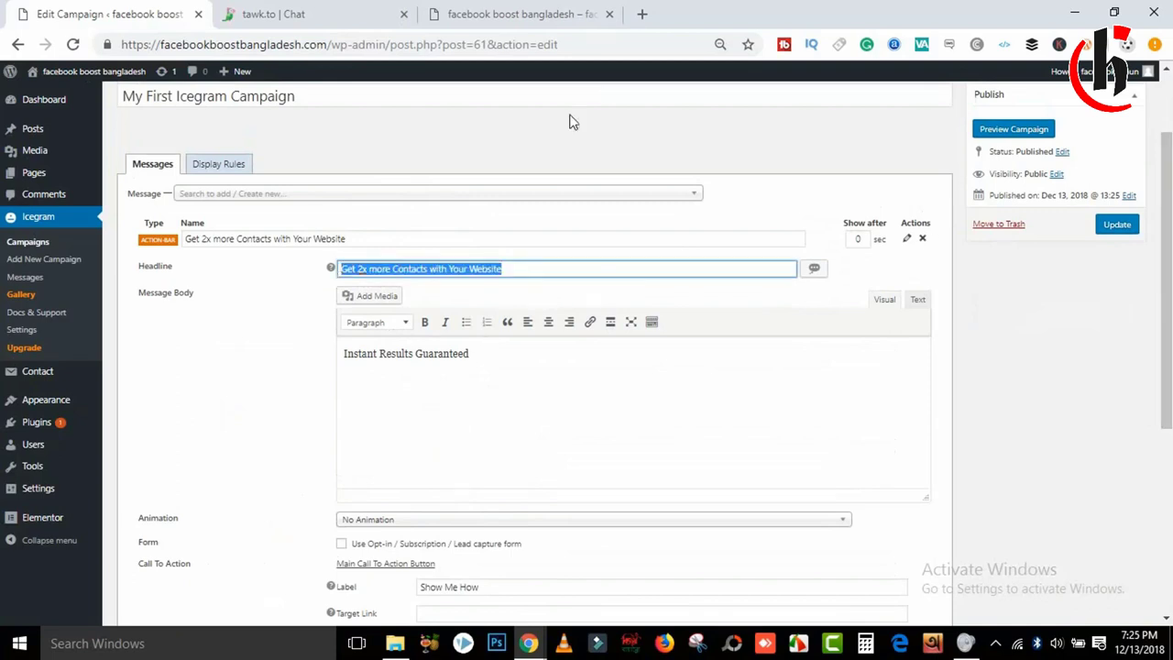
pyautogui.click(527, 11)
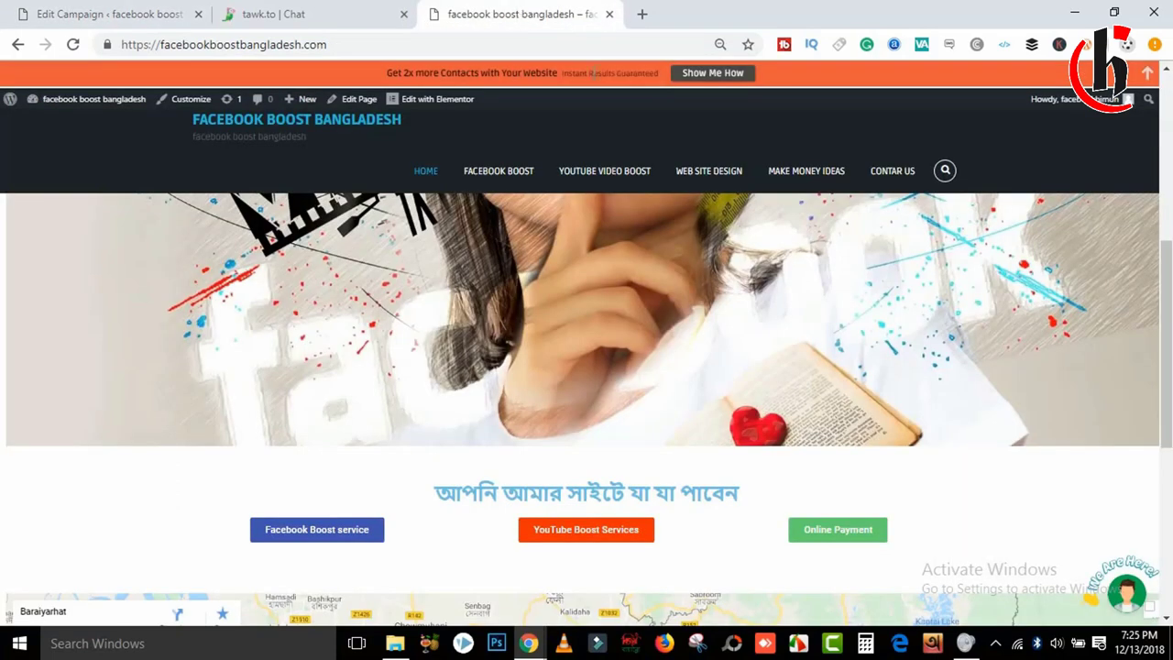
pyautogui.click(138, 11)
pyautogui.press('BackSpace')
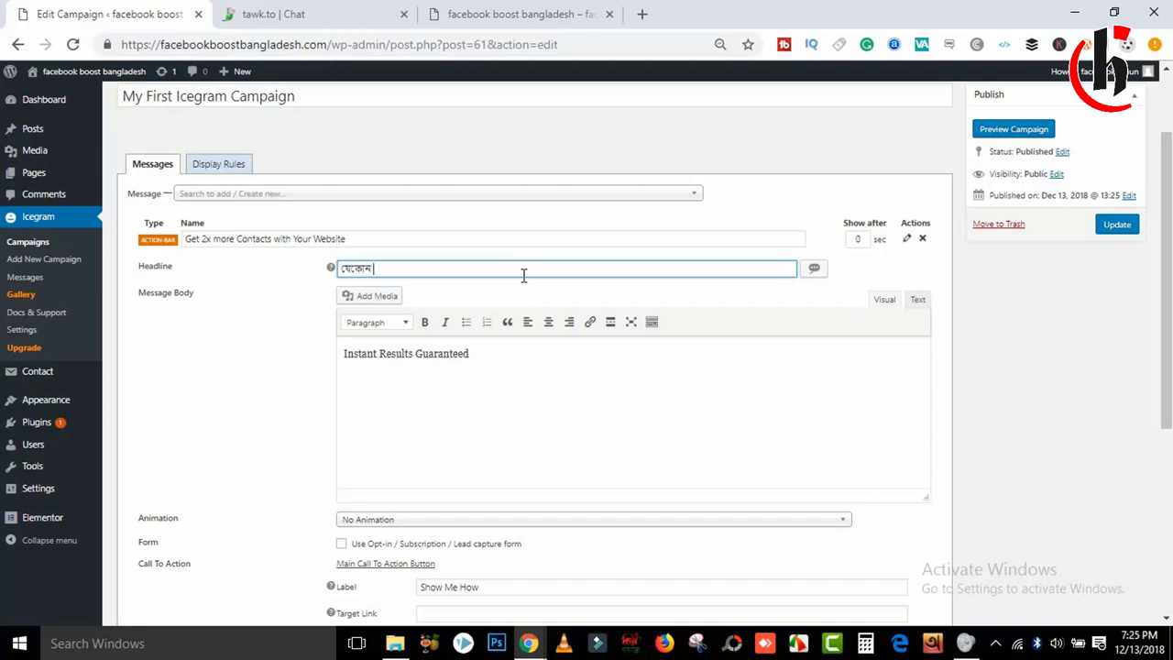
pyautogui.press('BackSpace')
pyautogui.press('BackSpace')
pyautogui.press('BackSpace')
pyautogui.press('BackSpace')
pyautogui.press('BackSpace')
pyautogui.press('BackSpace')
pyautogui.press('BackSpace')
pyautogui.press('BackSpace')
pyautogui.press('BackSpace')
pyautogui.press('BackSpace')
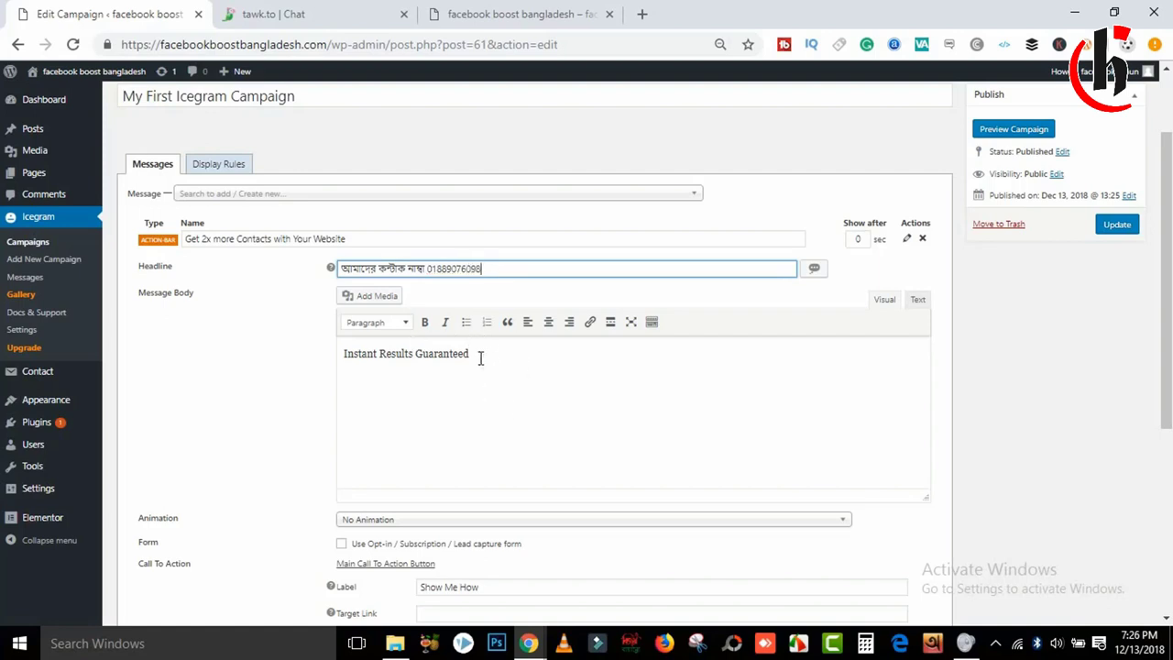
# Compare the action bar text on the live homepage and clear the "Instant Results Guaranteed" text from the message body
pyautogui.tripleClick(354, 354)
pyautogui.click(517, 14)
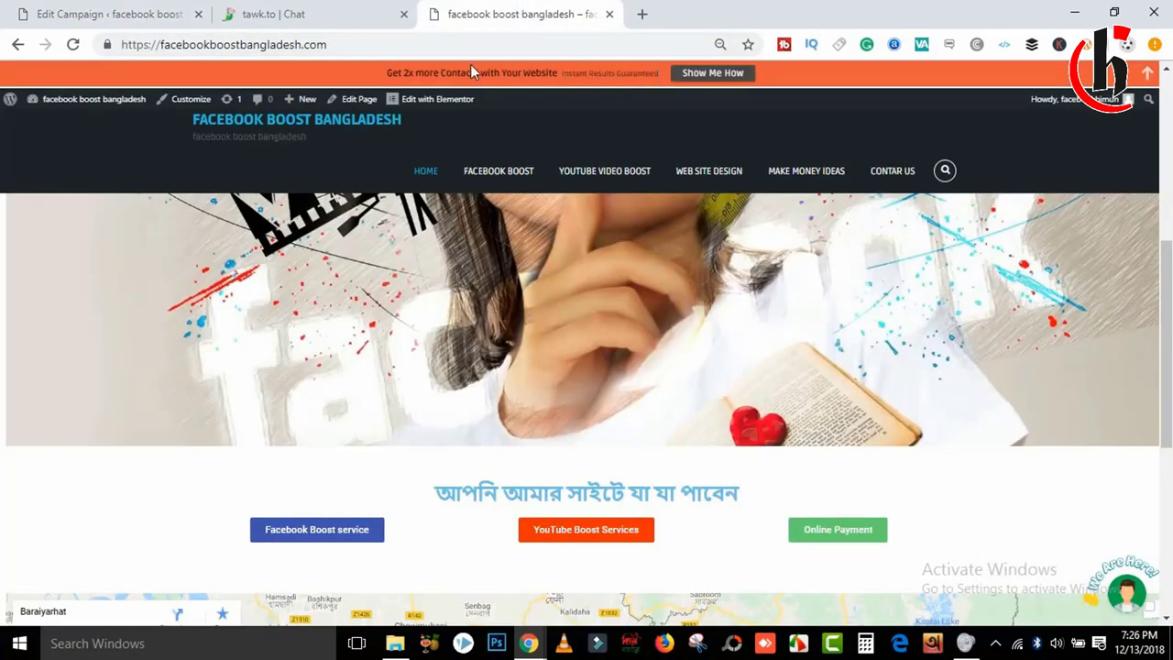
pyautogui.click(183, 15)
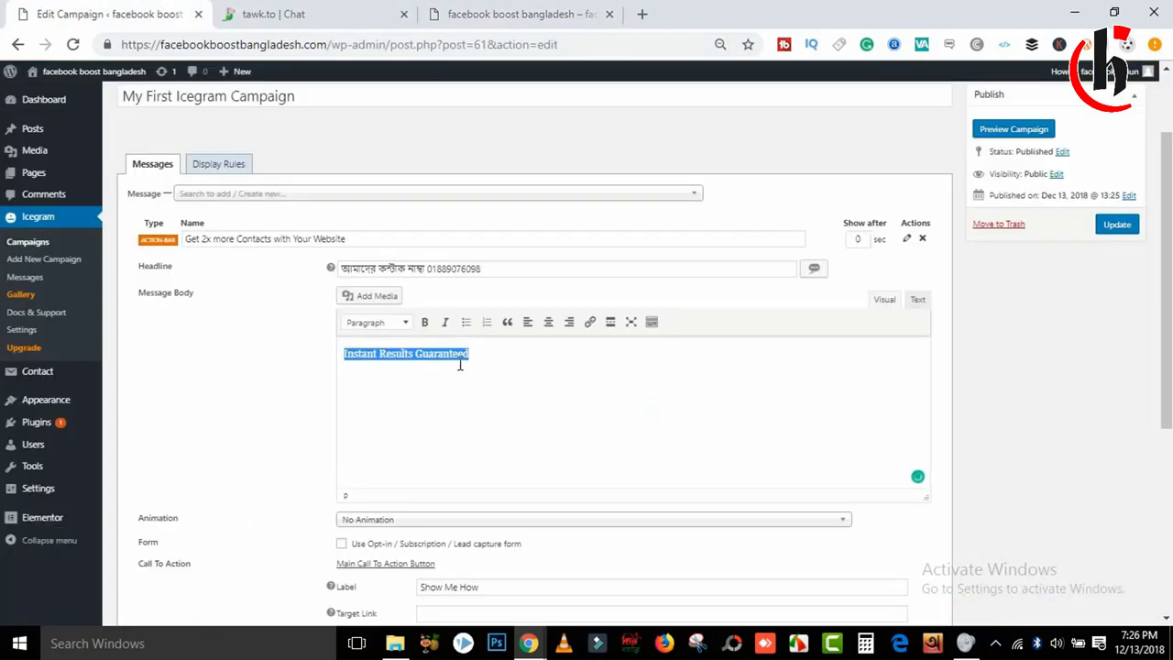
pyautogui.press('BackSpace')
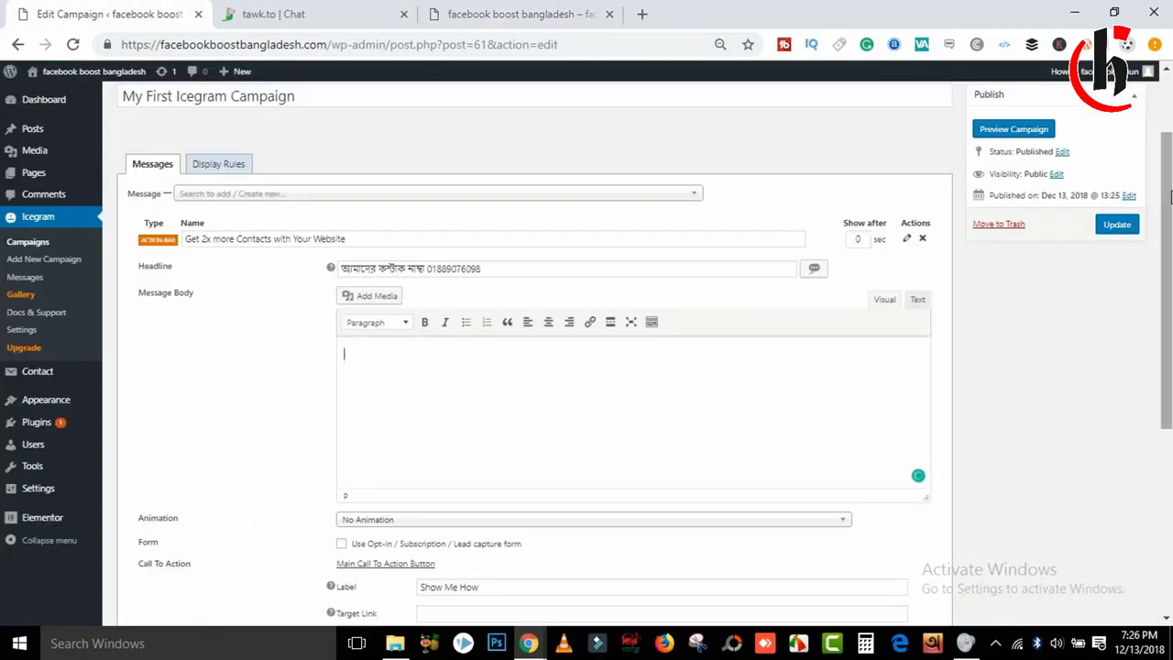
# Move the phone number from the headline into the message body and correct the headline to "আমাদের কন্টাক নাম্বার"
pyautogui.scroll(-2, 460, 363)
pyautogui.scroll(3, 496, 493)
pyautogui.scroll(-1, 558, 175)
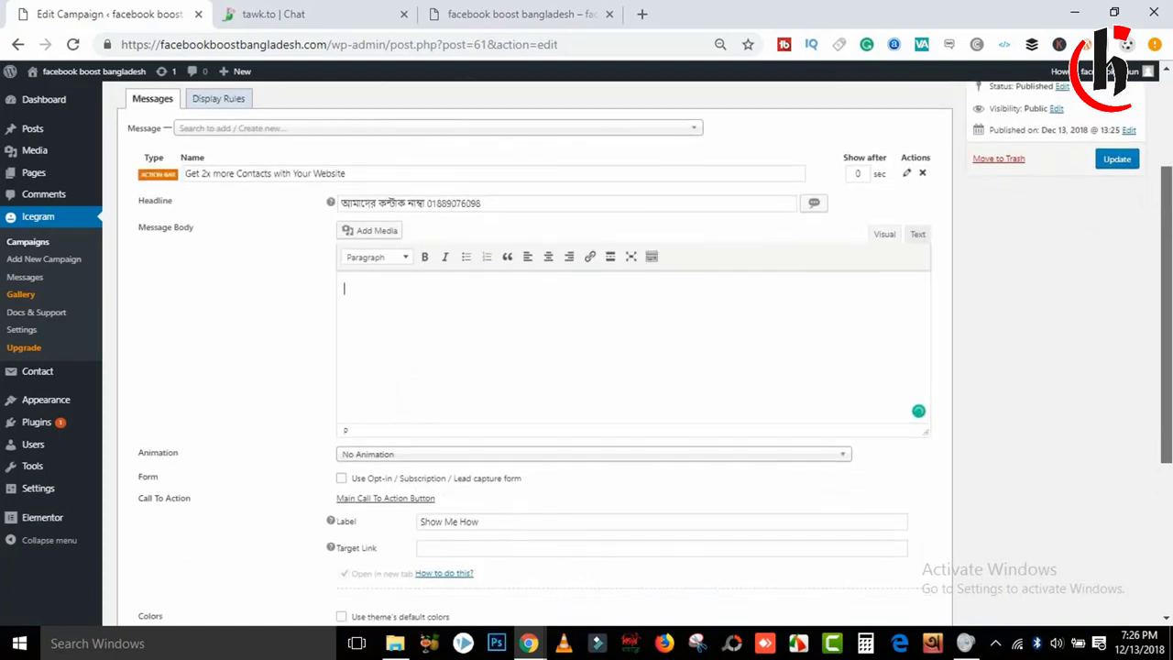
pyautogui.click(496, 203)
pyautogui.moveTo(495, 202); pyautogui.dragTo(428, 199)
pyautogui.hotkey('ctrl', 'c')
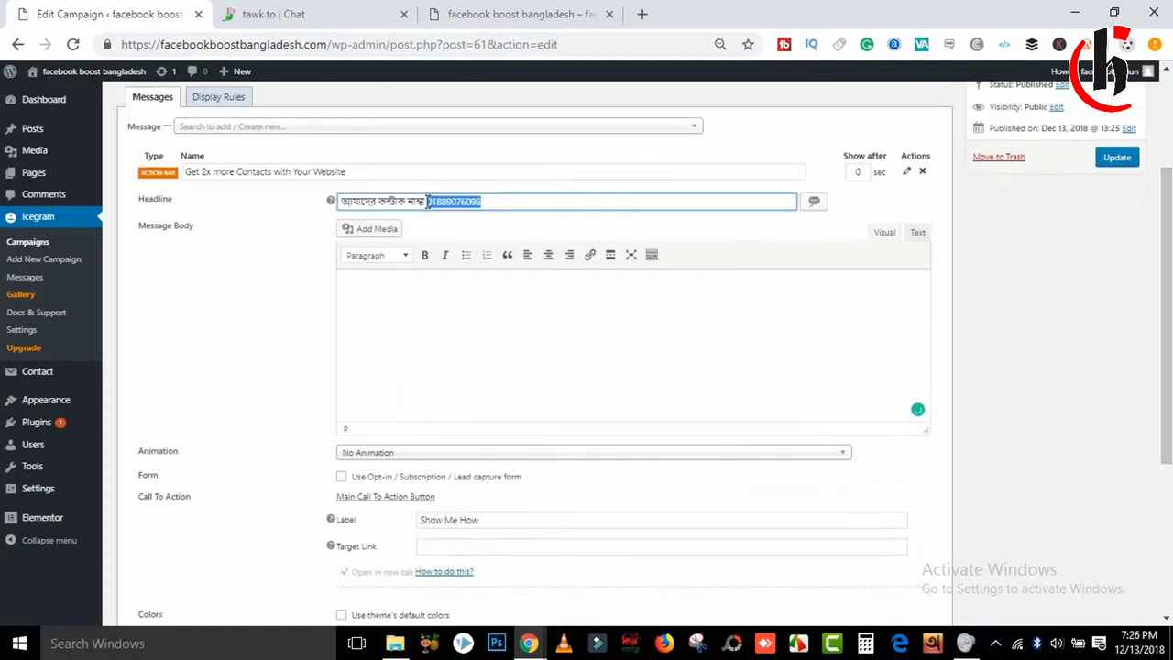
pyautogui.press('BackSpace')
pyautogui.click(409, 305)
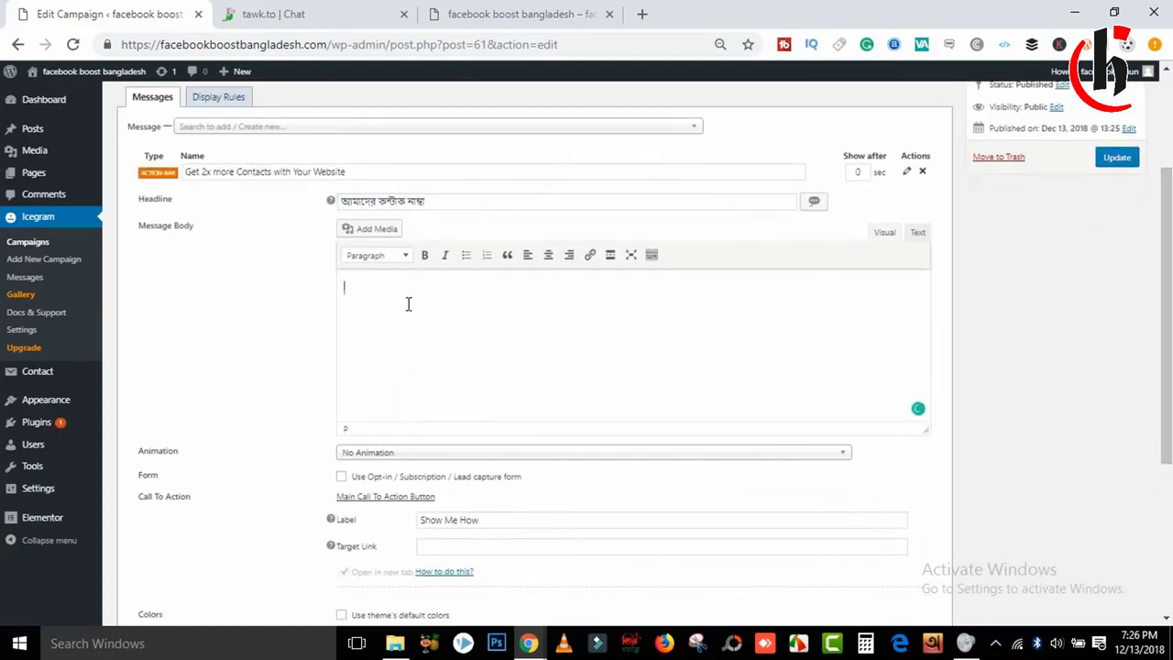
pyautogui.hotkey('ctrl', 'v')
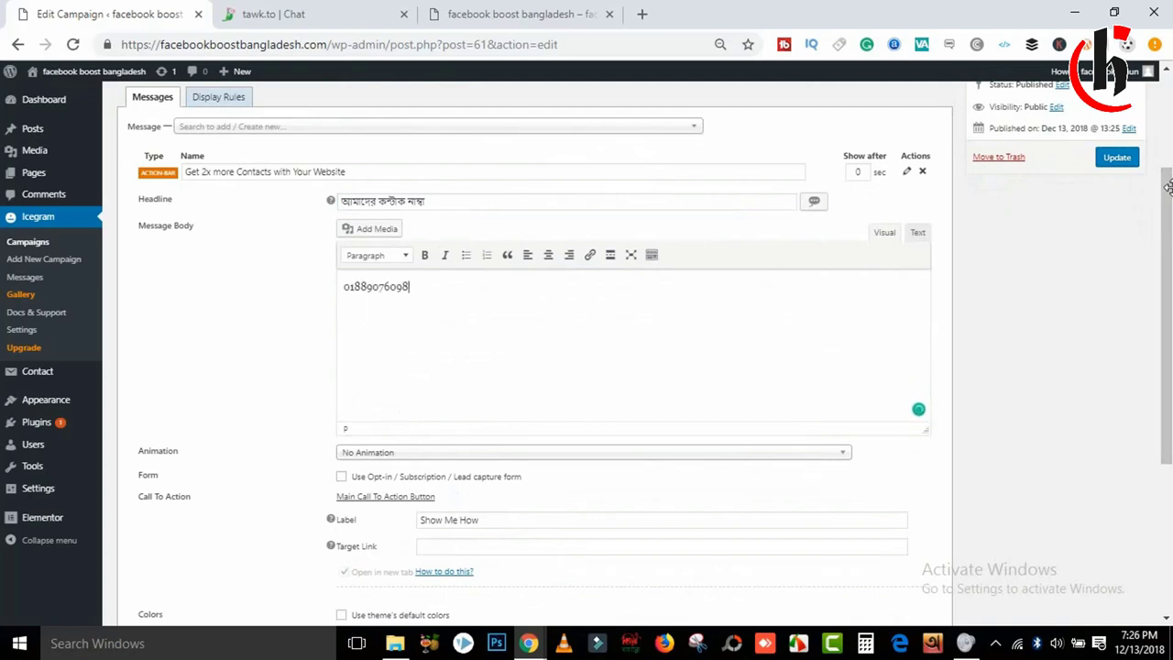
pyautogui.click(433, 199)
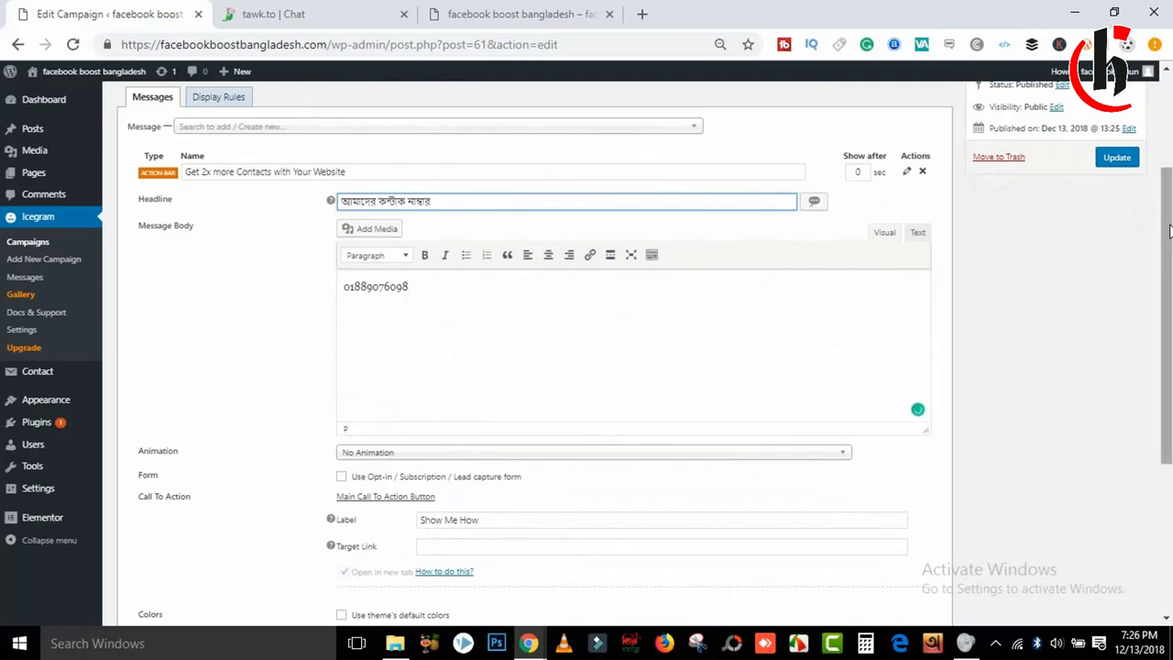
# Change the main call to action button's label to "ফোন করুন"
pyautogui.scroll(-3, 1122, 346)
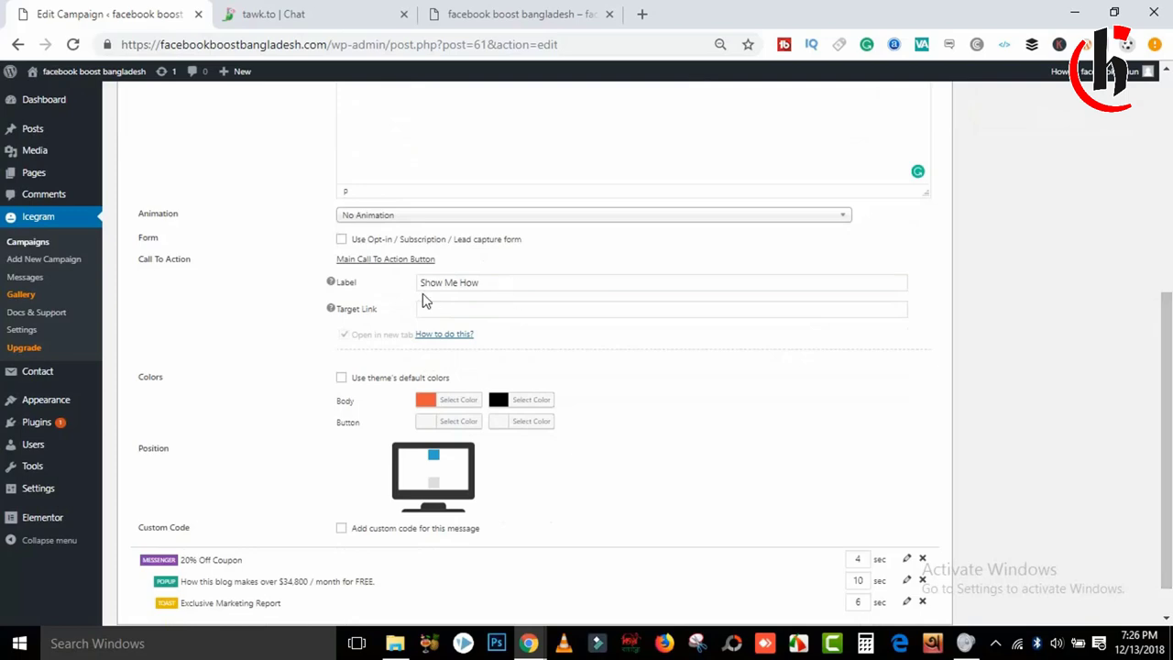
pyautogui.moveTo(517, 281); pyautogui.dragTo(367, 290)
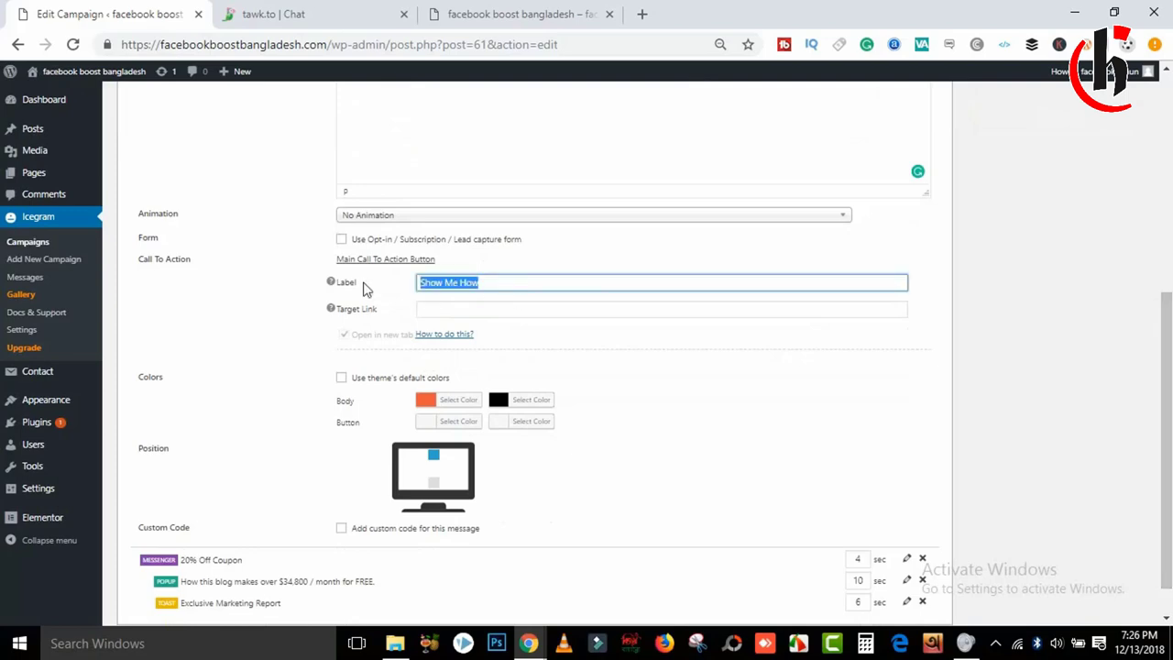
pyautogui.click(569, 14)
pyautogui.click(293, 14)
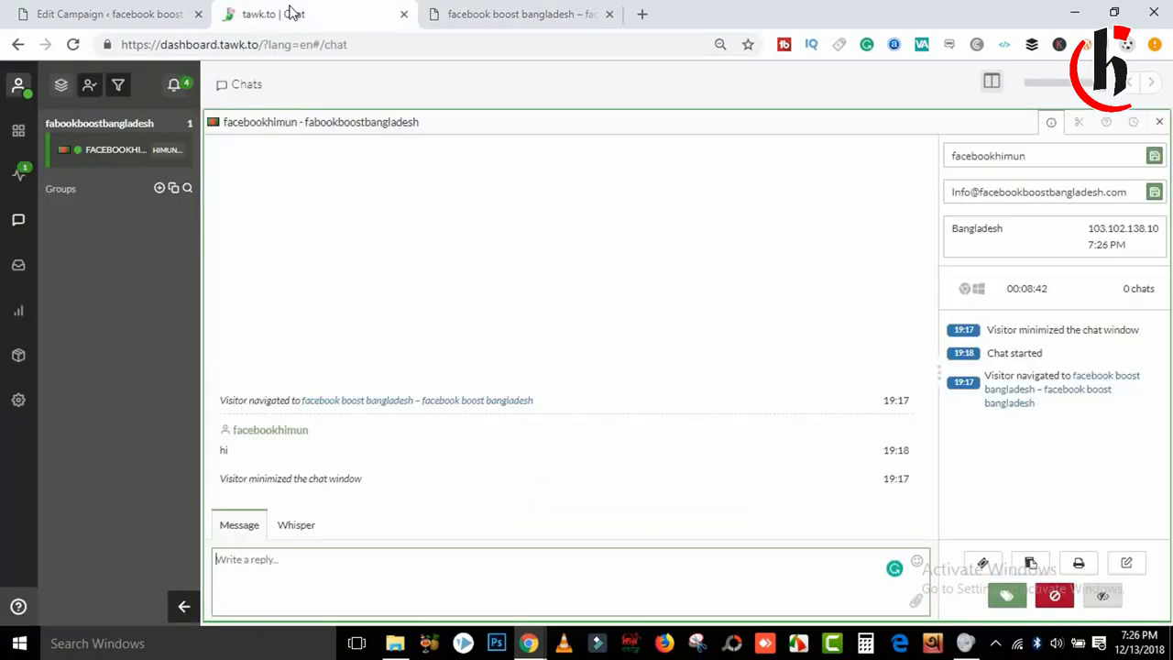
pyautogui.click(137, 13)
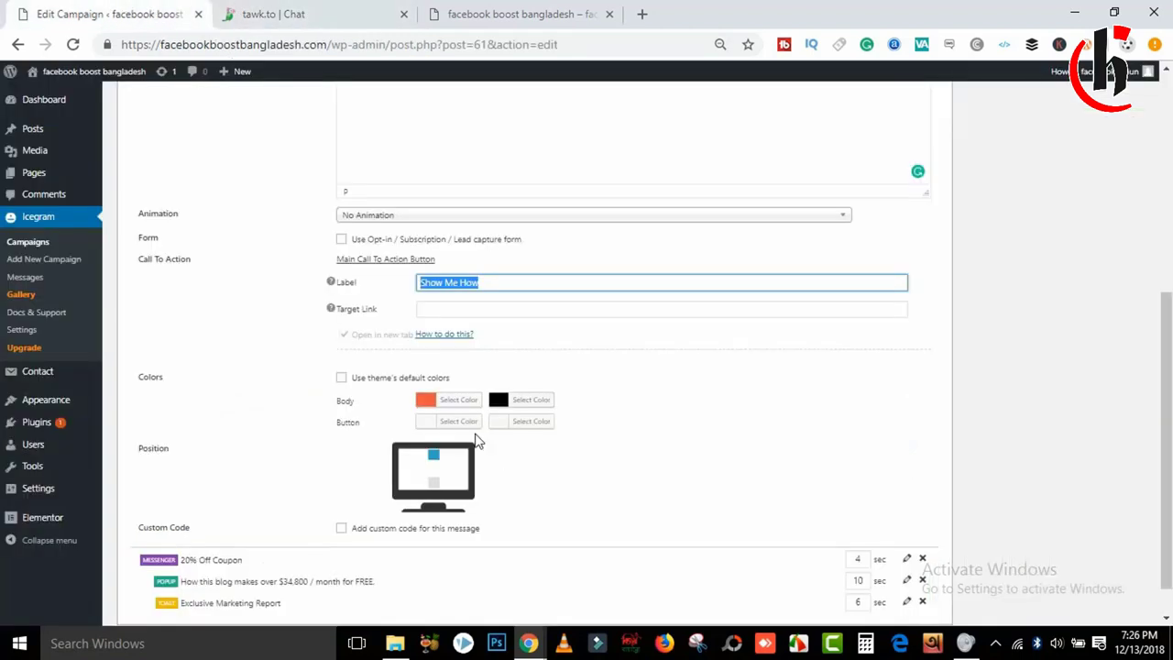
pyautogui.press('BackSpace')
pyautogui.write('কেমন কর')
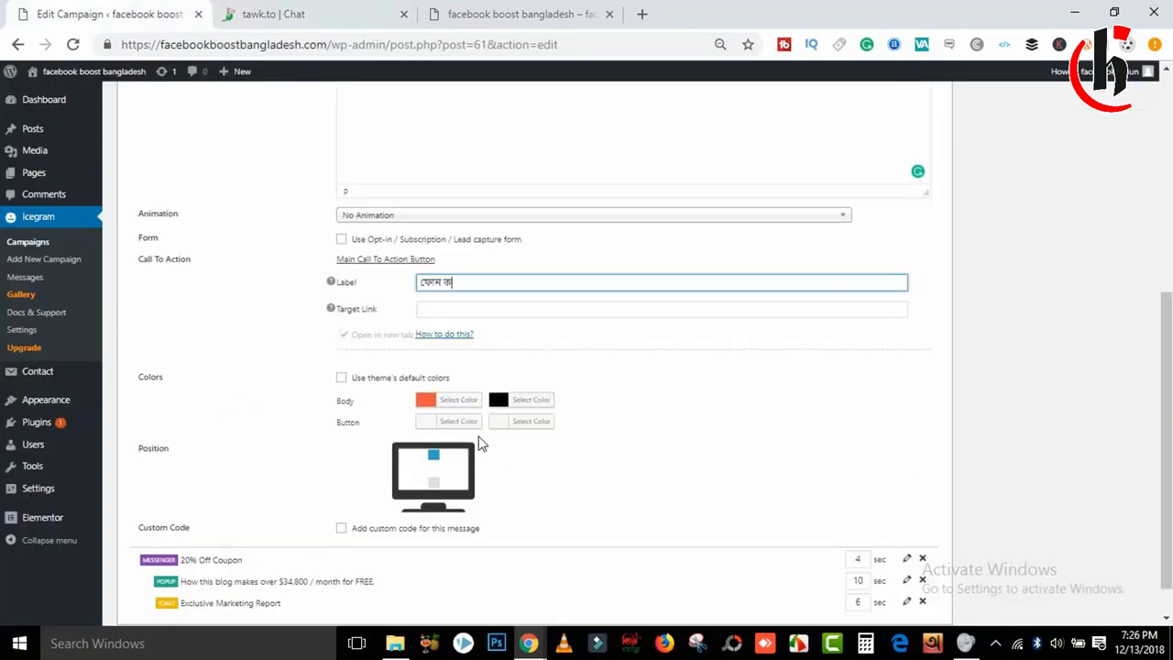
pyautogui.write('ুন')
# Set the action bar's body background color to white
pyautogui.click(424, 400)
pyautogui.click(518, 14)
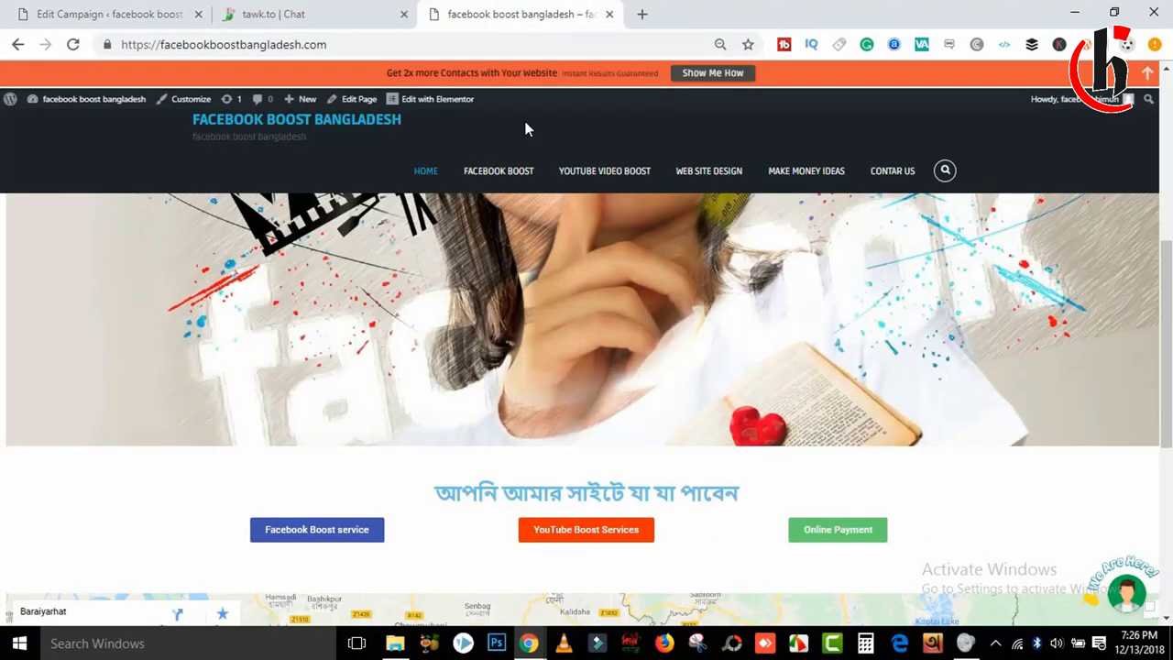
pyautogui.click(348, 11)
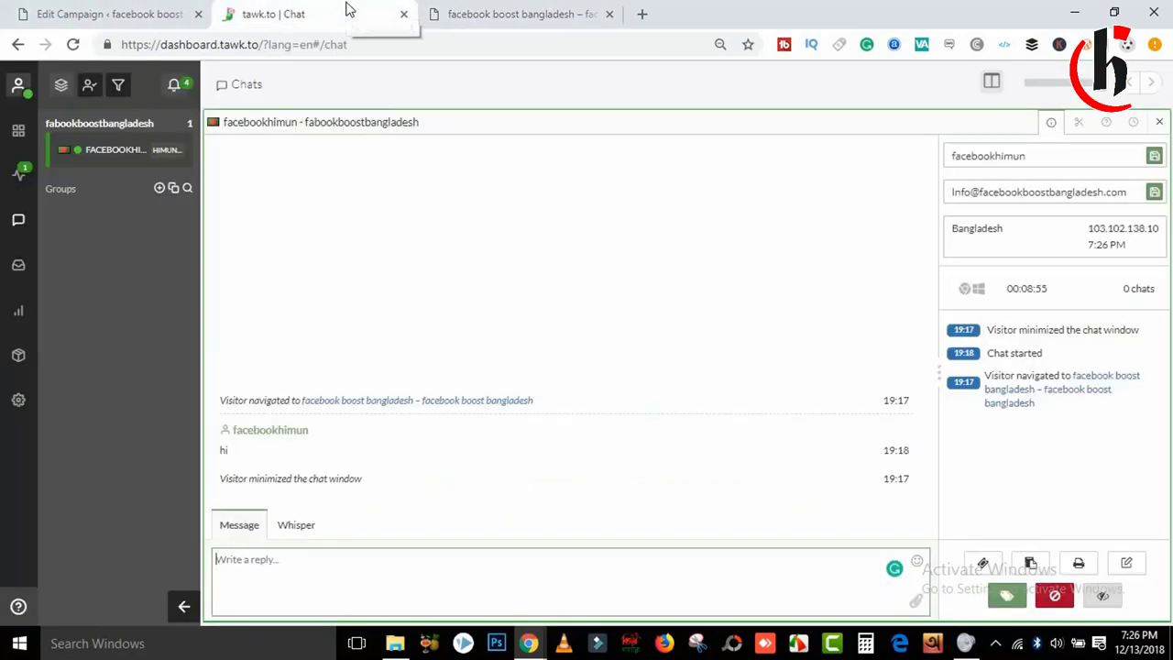
pyautogui.click(110, 13)
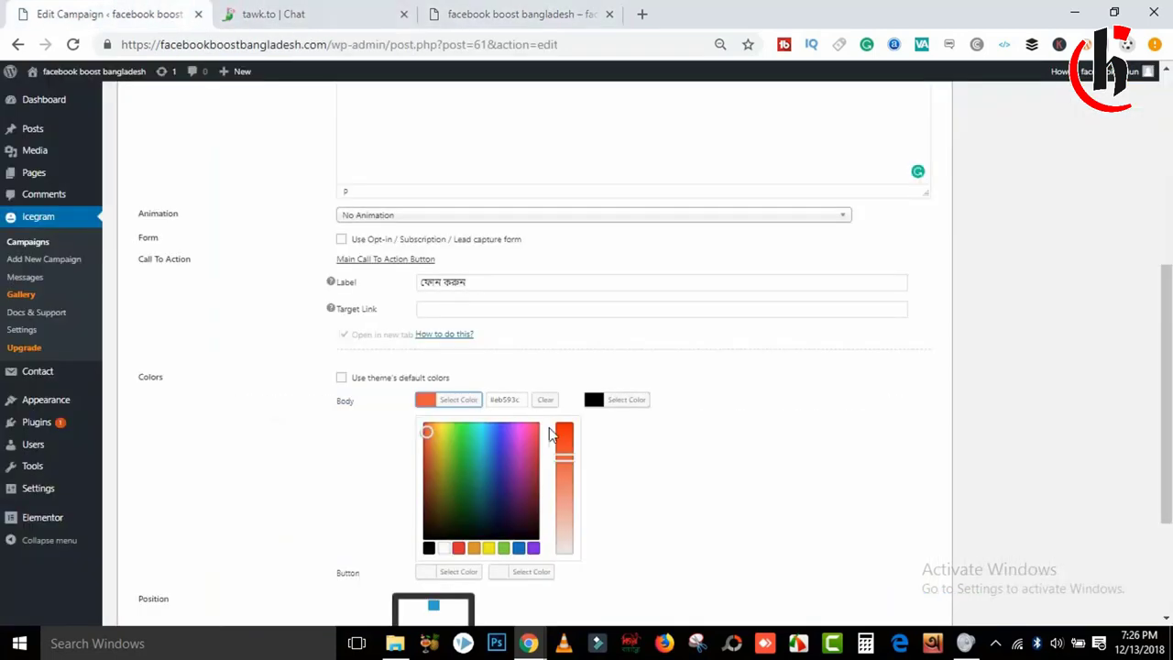
pyautogui.click(443, 548)
pyautogui.click(888, 427)
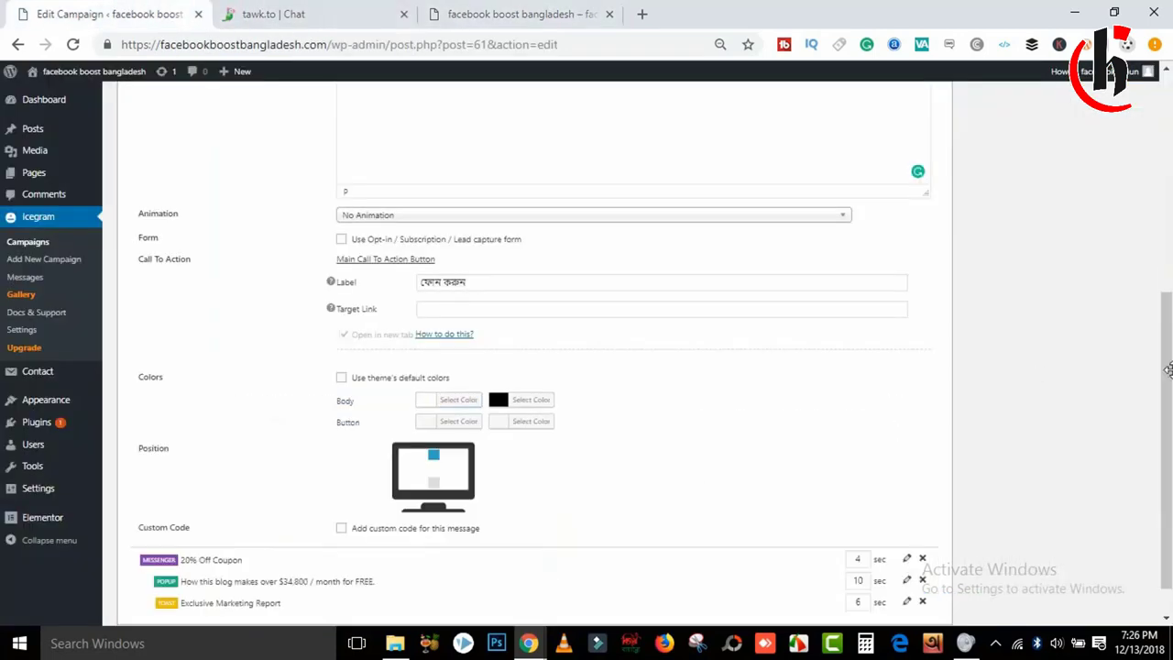
# Check the current action bar on the homepage and update the campaign with the edited message
pyautogui.click(518, 13)
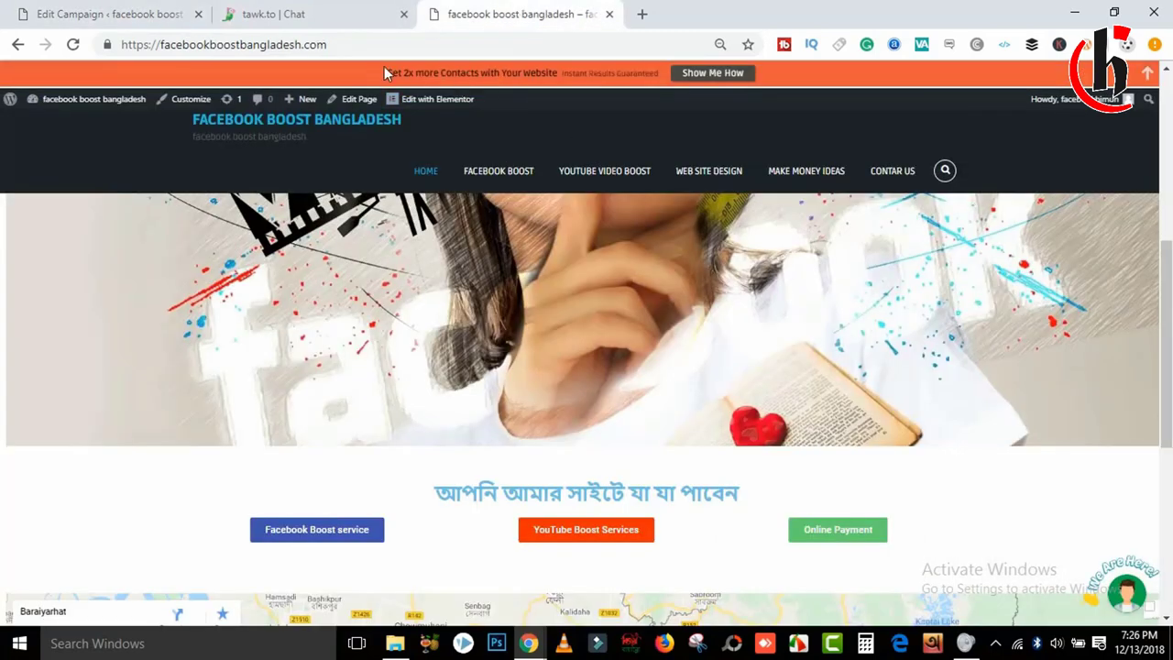
pyautogui.click(110, 14)
pyautogui.moveTo(1168, 330); pyautogui.dragTo(1169, 146)
pyautogui.click(1120, 262)
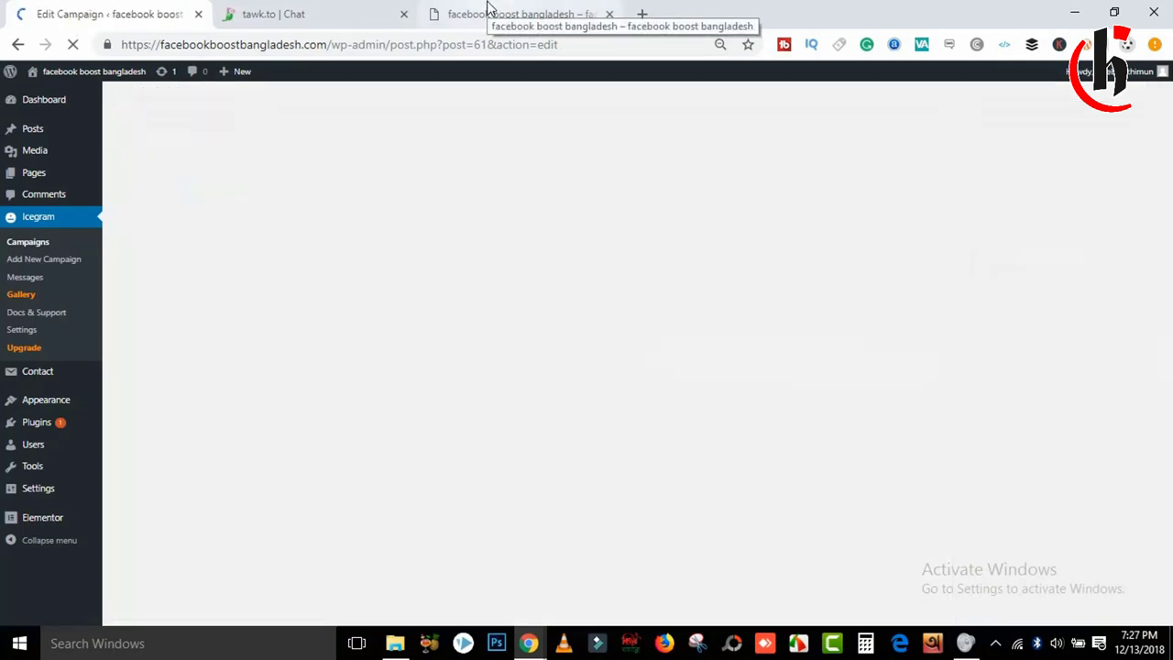
# Reload the live homepage and examine the action bar's headline, phone number and button
pyautogui.click(488, 9)
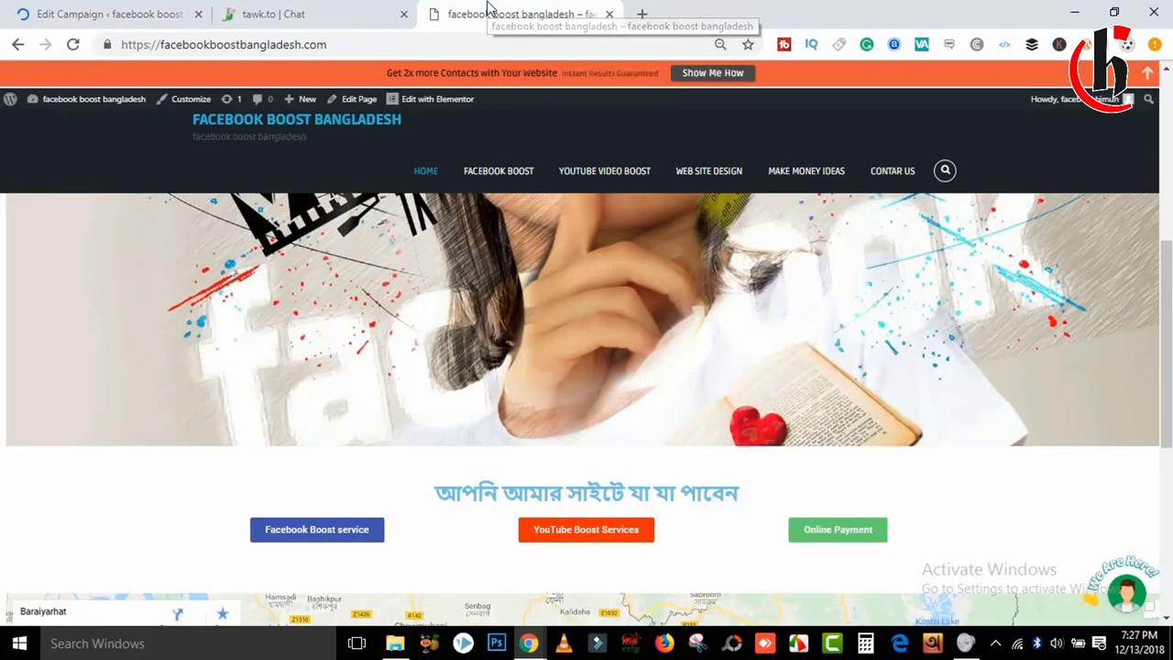
pyautogui.click(77, 44)
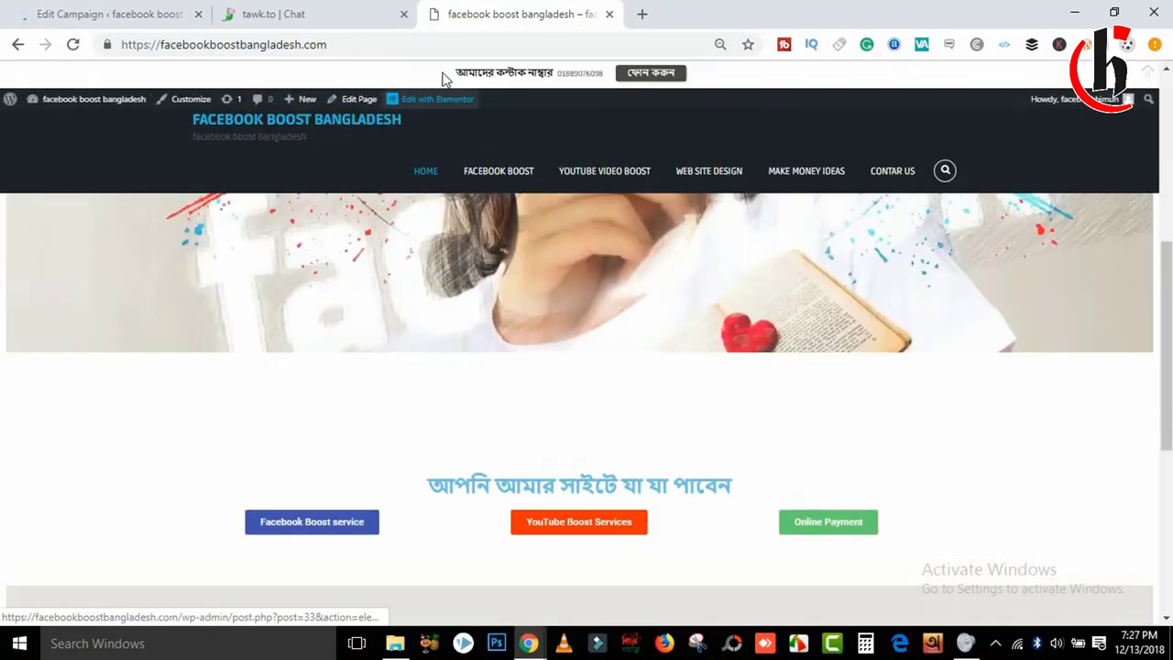
pyautogui.moveTo(455, 74); pyautogui.dragTo(563, 74)
pyautogui.click(479, 83)
pyautogui.click(560, 72)
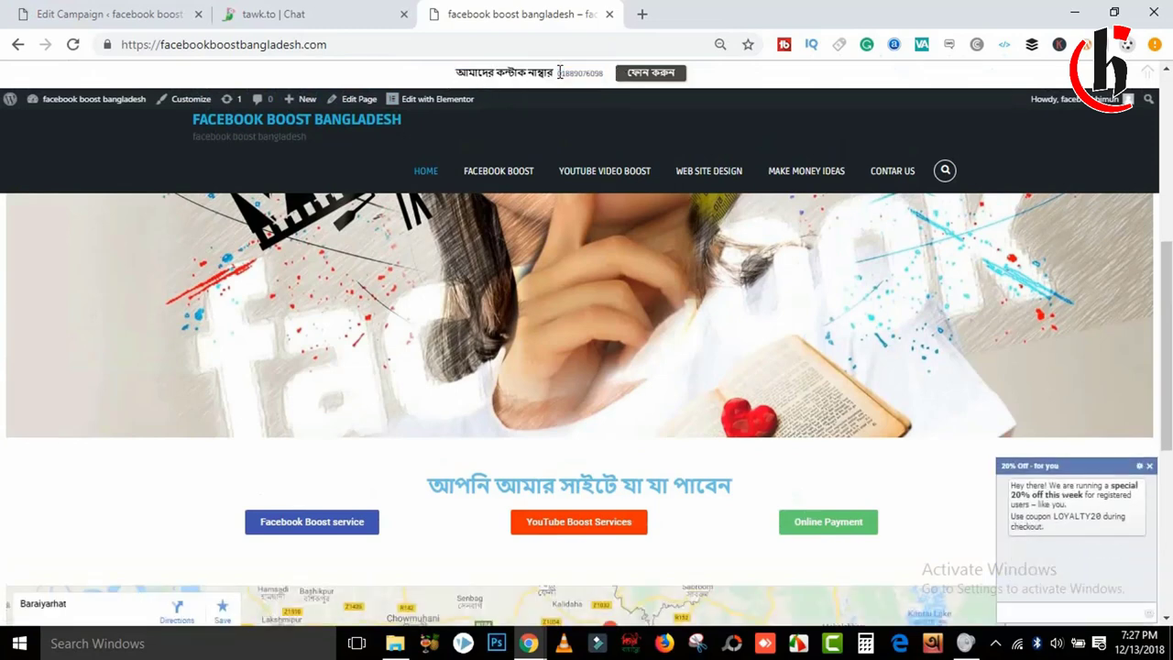
pyautogui.click(589, 72)
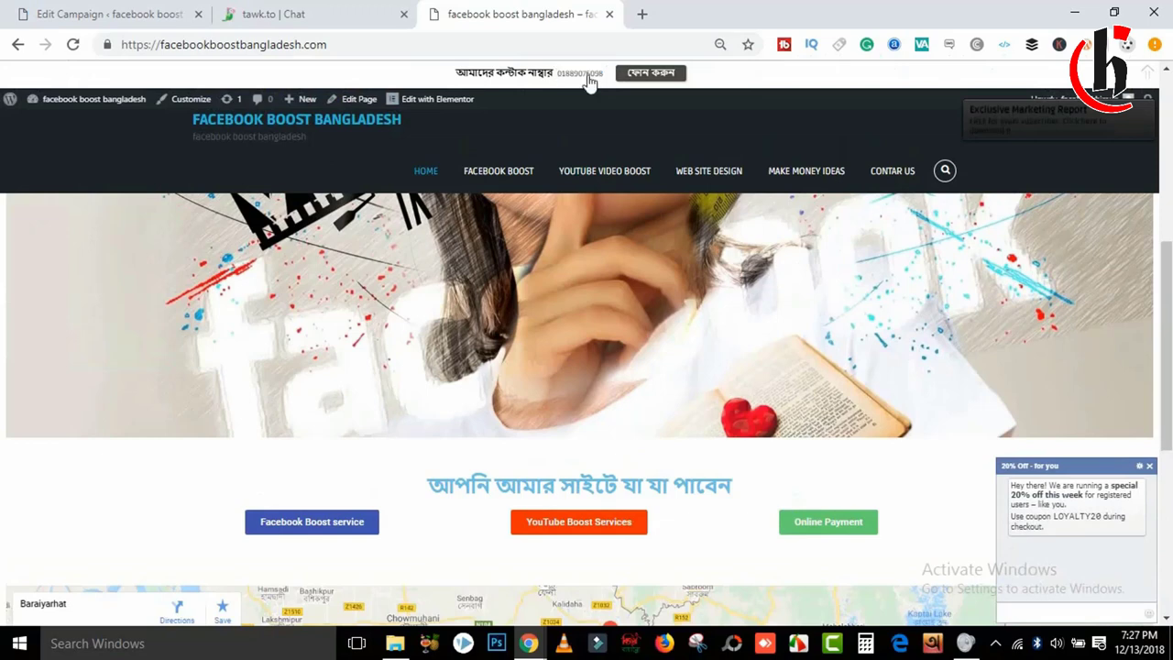
pyautogui.moveTo(603, 73); pyautogui.dragTo(557, 73)
pyautogui.click(557, 73)
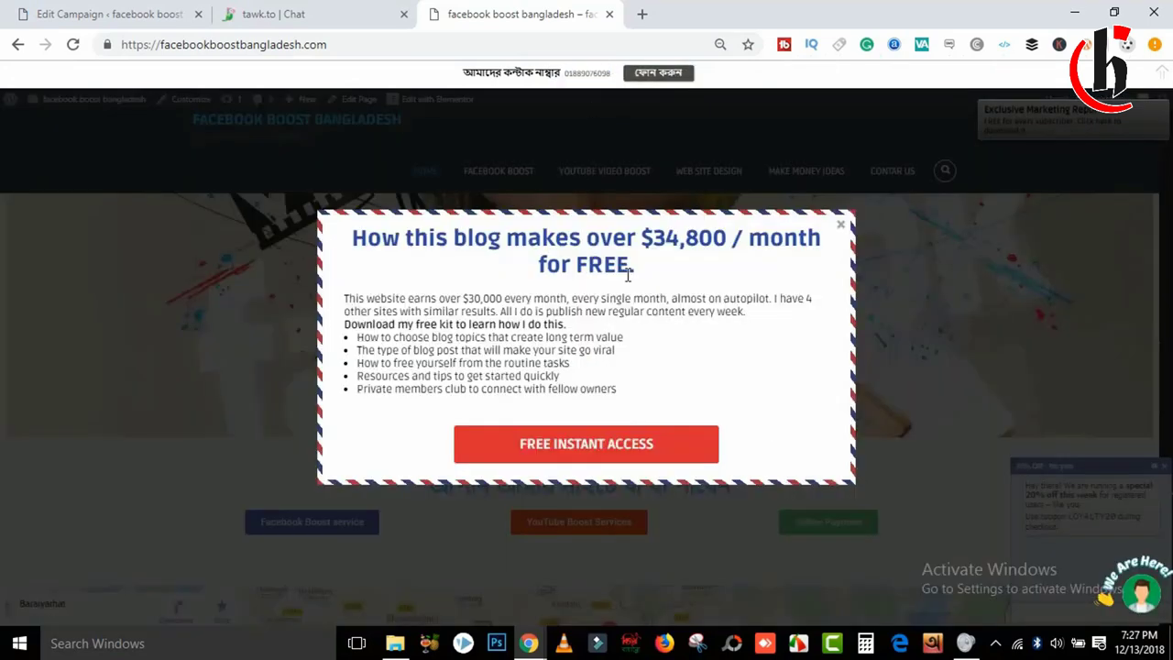
# Look over the popup message on the homepage and close both the popup and the 20% Off messenger window
pyautogui.moveTo(366, 239); pyautogui.dragTo(694, 361)
pyautogui.click(694, 361)
pyautogui.click(841, 225)
pyautogui.click(1151, 468)
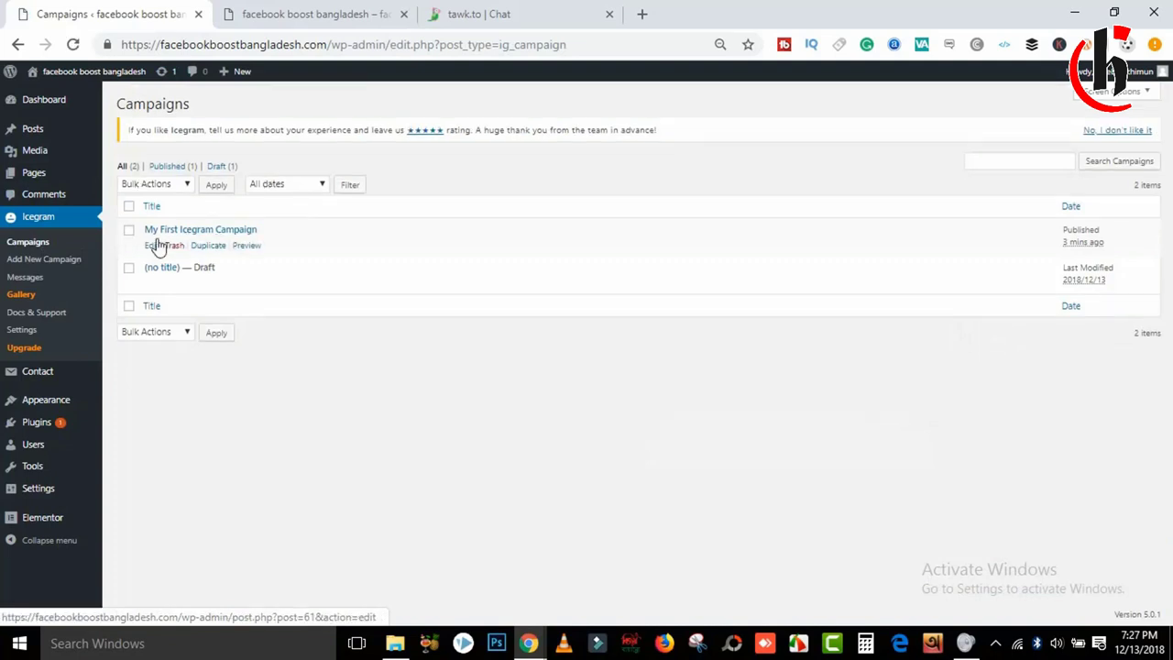
# Move the untitled draft campaign to the trash, restore the browser tab order and switch to the live homepage
pyautogui.click(174, 285)
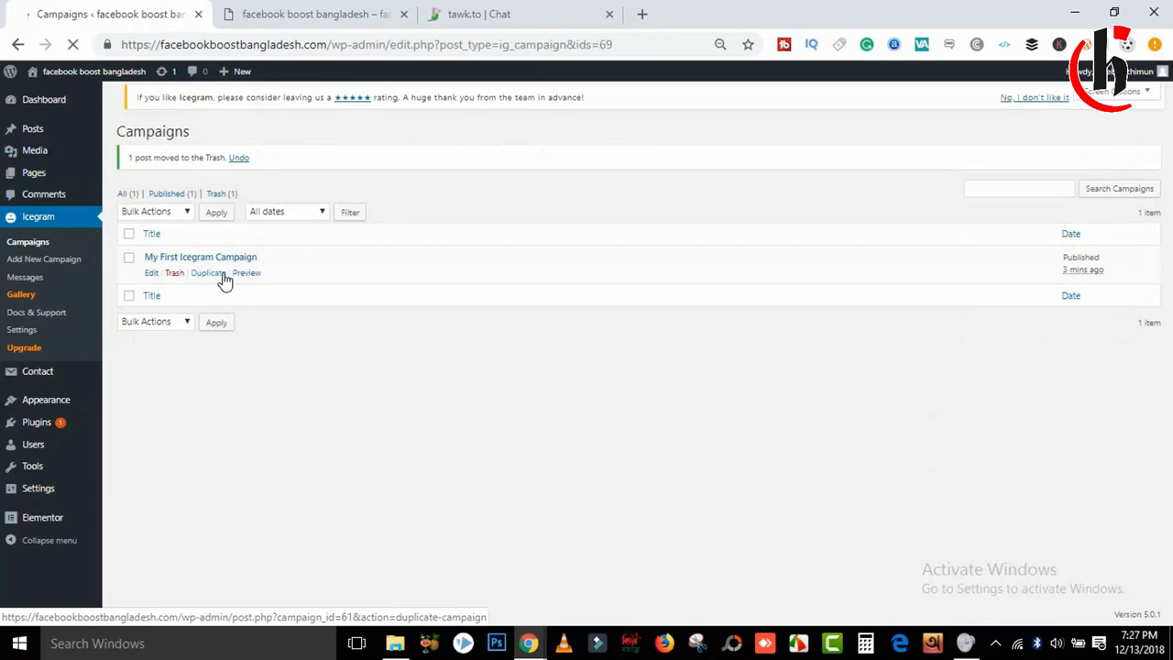
pyautogui.moveTo(487, 13); pyautogui.dragTo(309, 13)
pyautogui.click(482, 11)
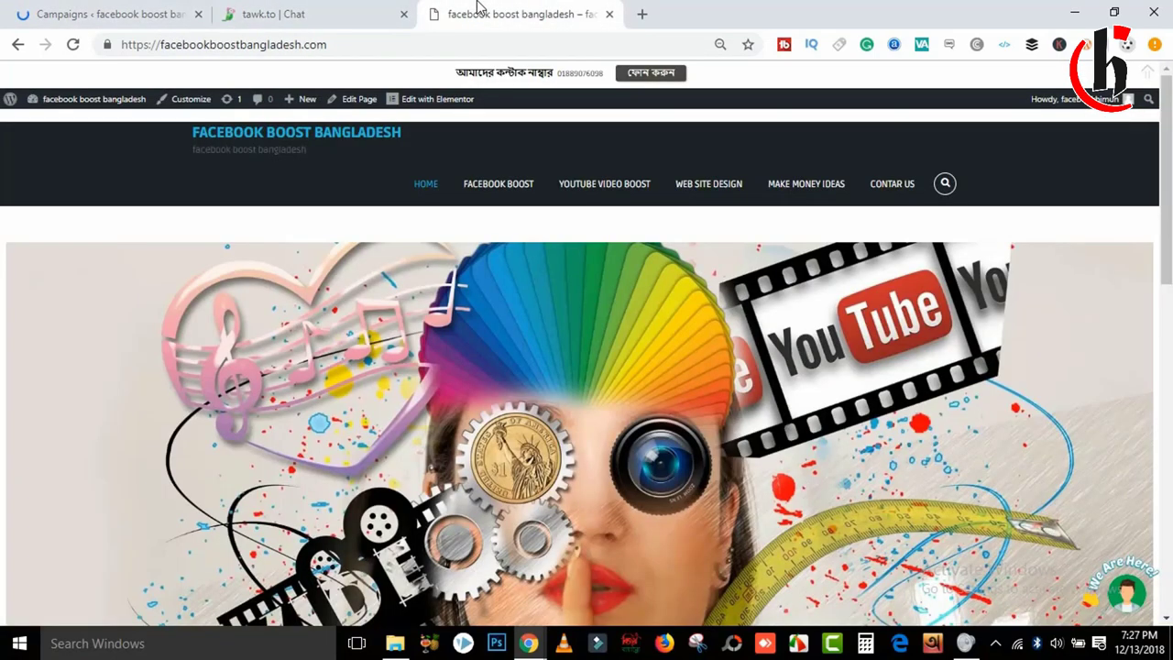
# Reload the live homepage and look over the action bar and the other campaign messages down to the footer
pyautogui.click(70, 47)
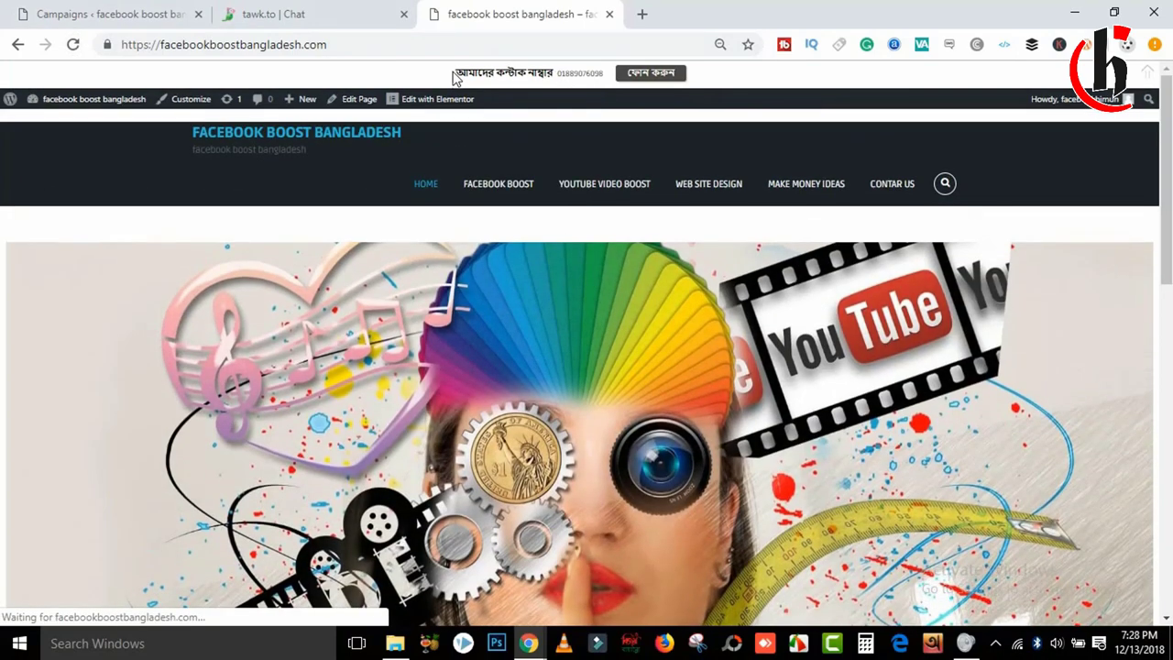
pyautogui.moveTo(452, 73); pyautogui.dragTo(643, 79)
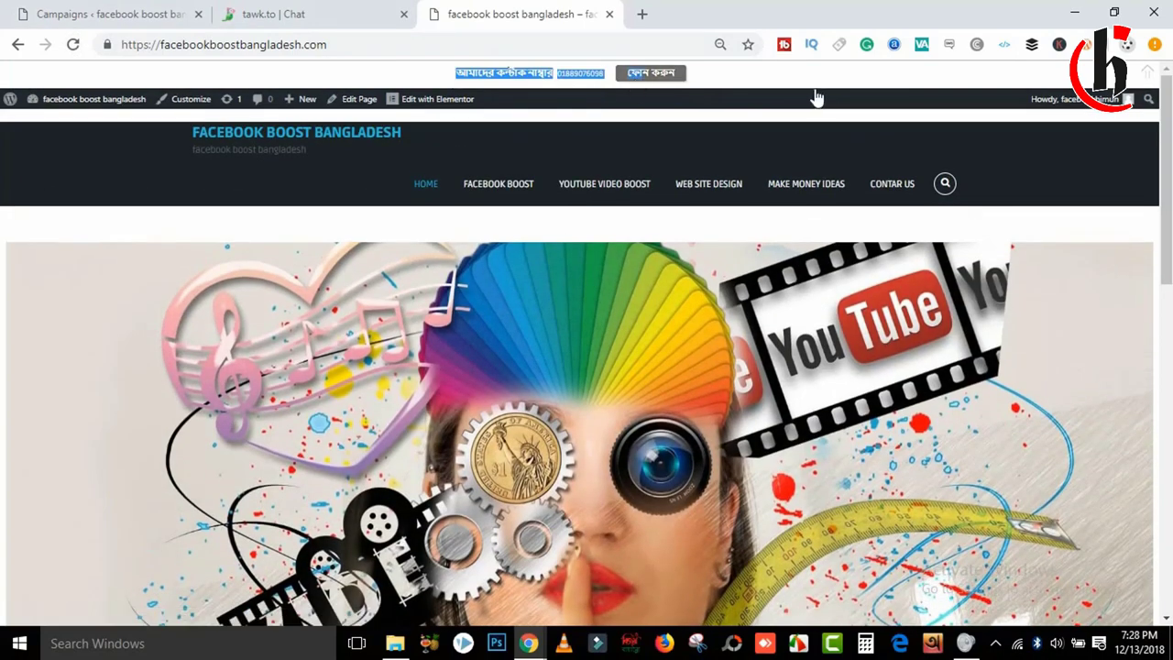
pyautogui.press('F5')
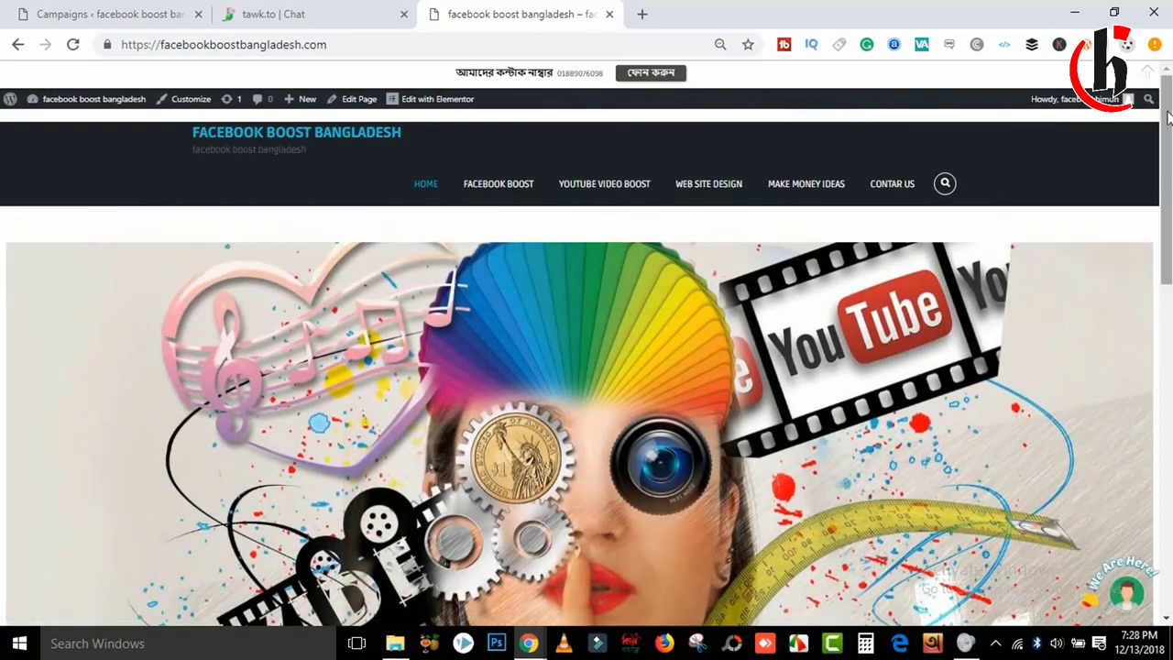
pyautogui.moveTo(1169, 117); pyautogui.dragTo(1164, 468)
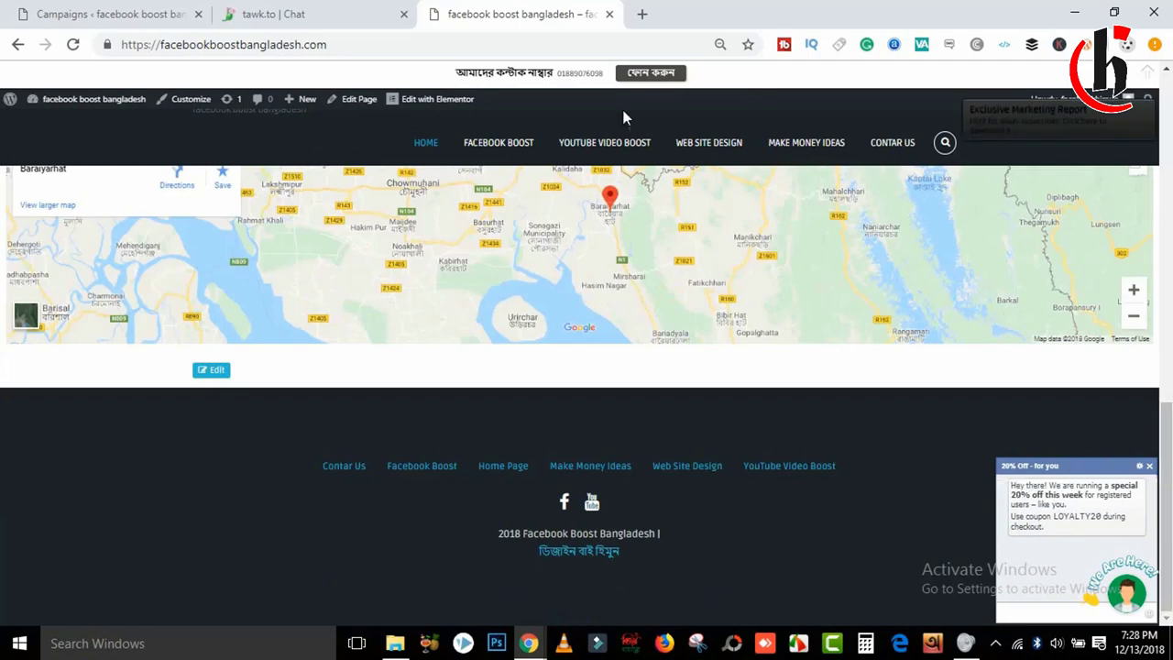
# Open My First Icegram Campaign for editing, check the popup and action bar on the homepage, and return to the campaign's message list
pyautogui.click(113, 9)
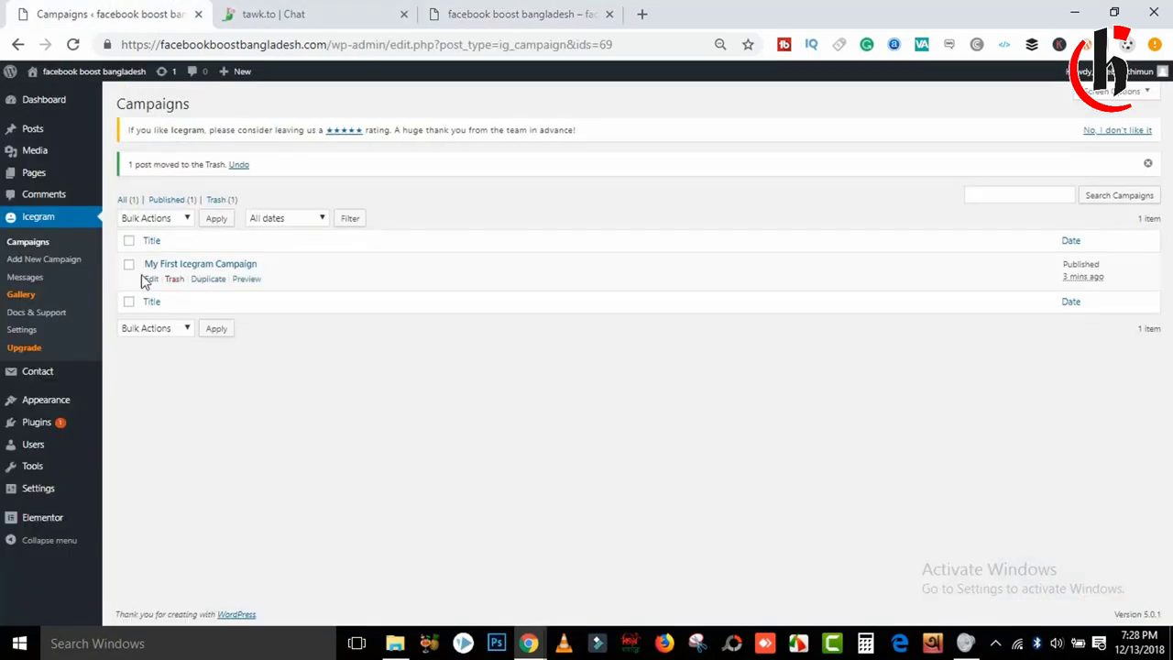
pyautogui.click(150, 279)
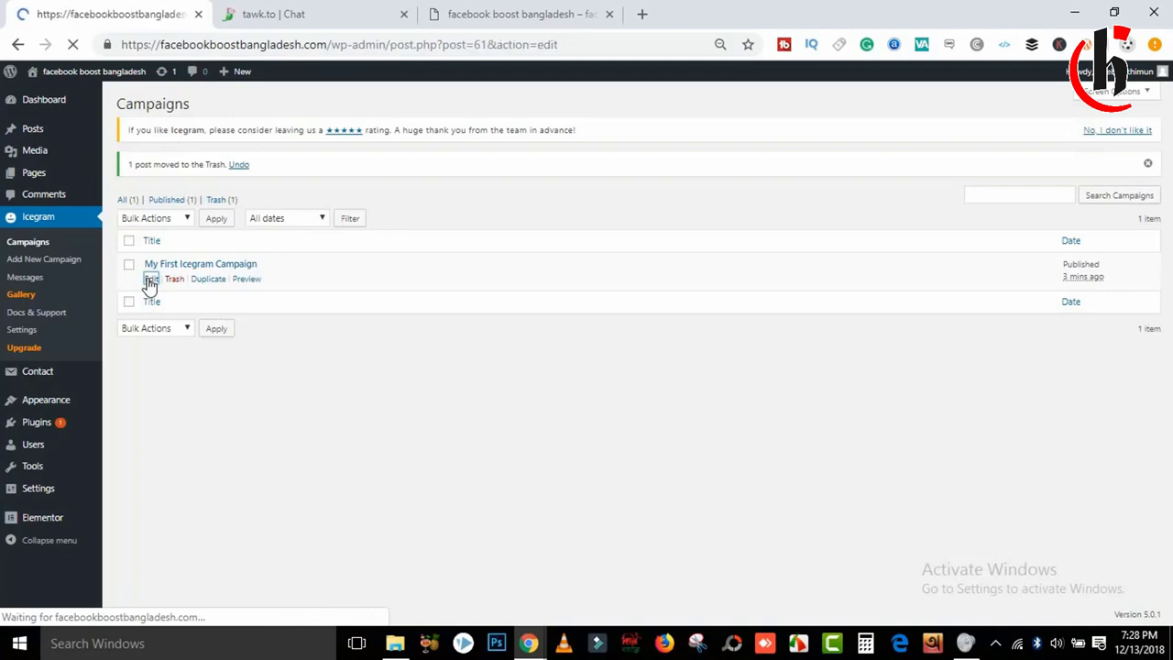
pyautogui.click(499, 14)
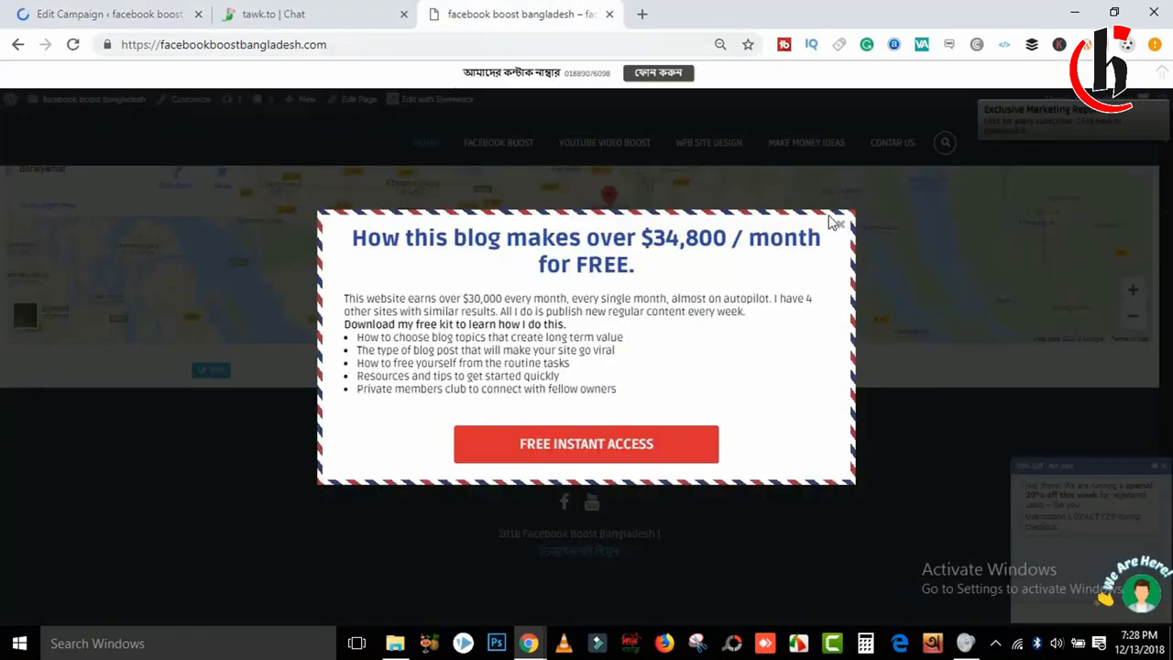
pyautogui.moveTo(456, 72); pyautogui.dragTo(598, 74)
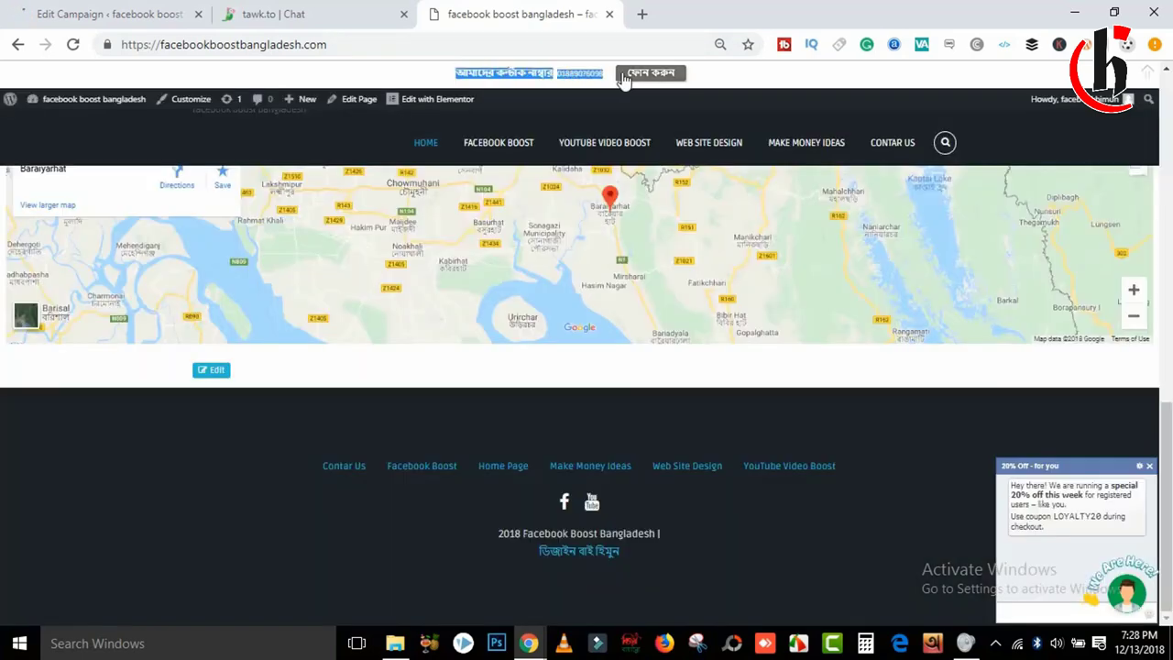
pyautogui.click(147, 13)
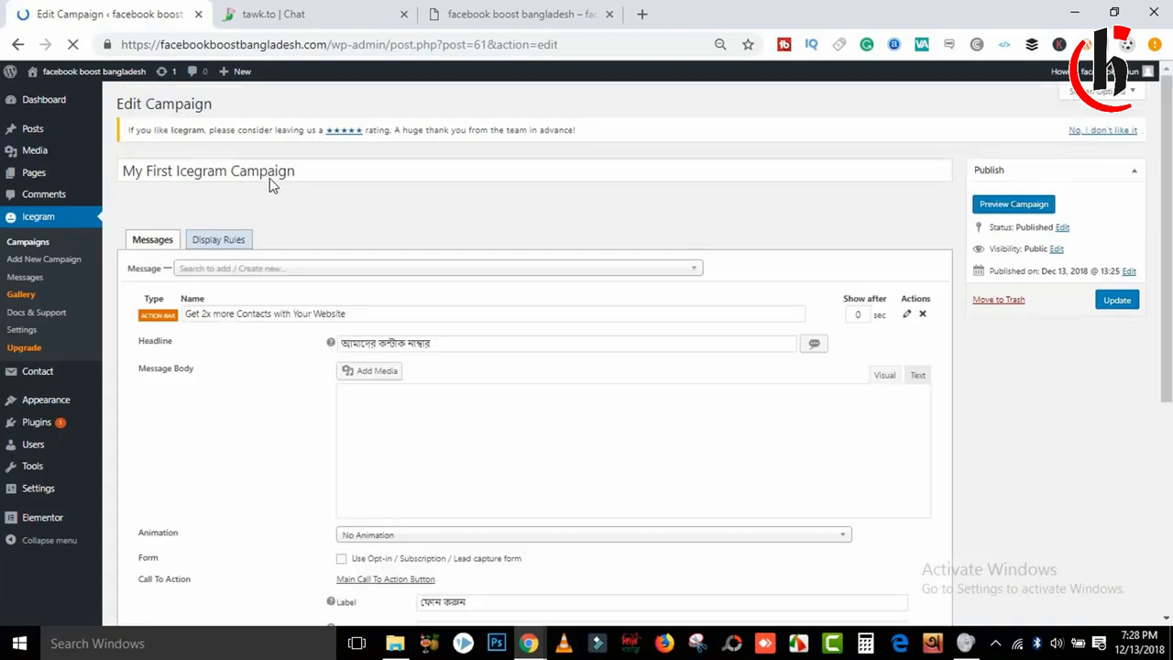
pyautogui.moveTo(1168, 147); pyautogui.dragTo(1150, 377)
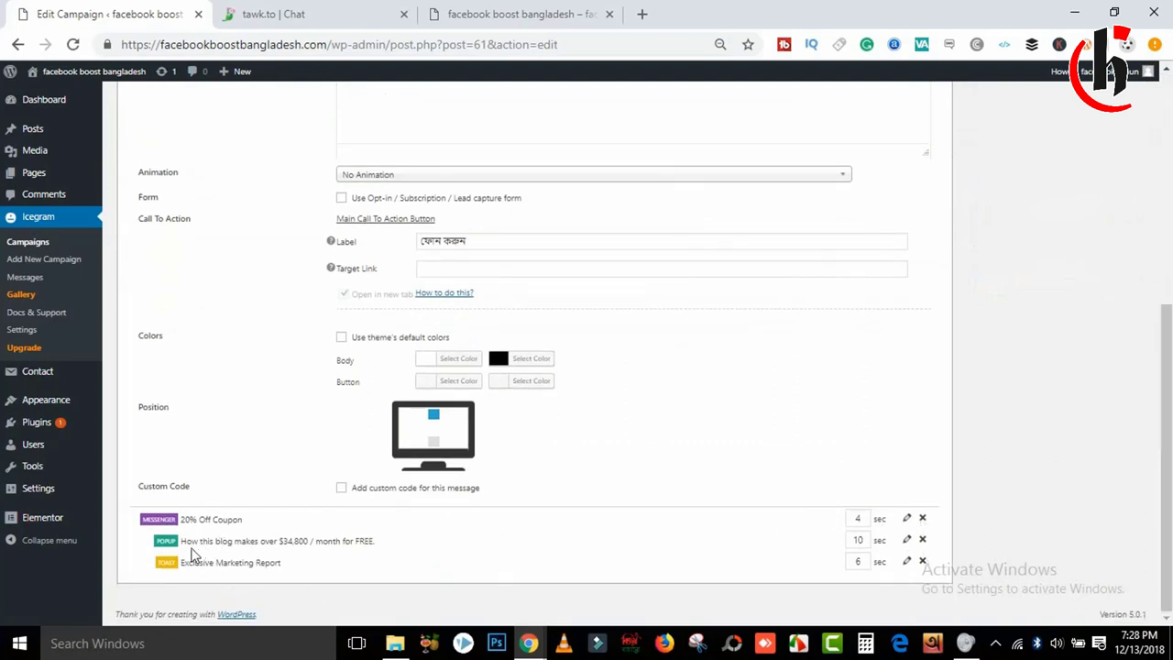
# Reload the homepage and compare its action bar and popup with the messages listed in the campaign
pyautogui.click(476, 9)
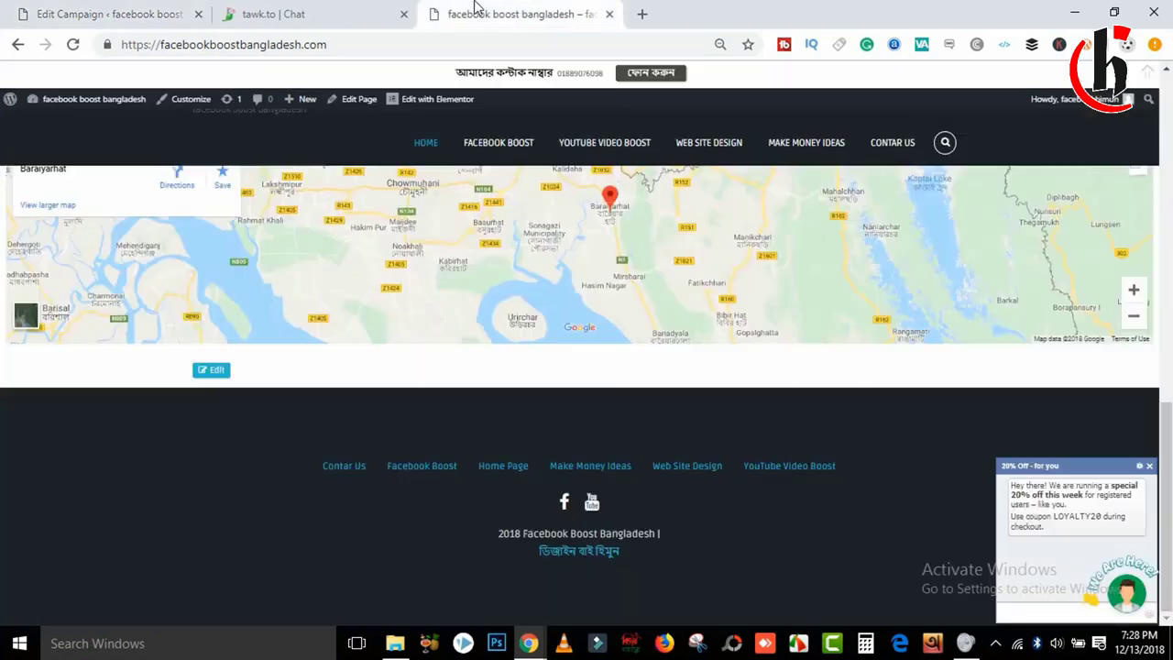
pyautogui.click(75, 47)
pyautogui.moveTo(453, 75); pyautogui.dragTo(605, 81)
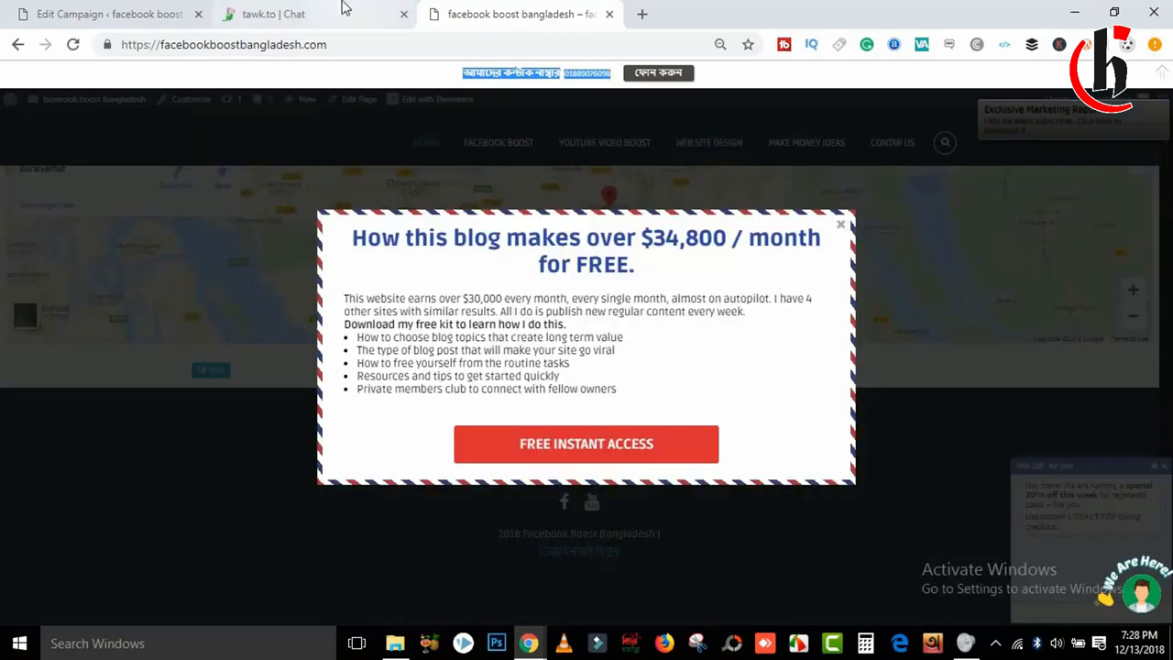
pyautogui.click(105, 13)
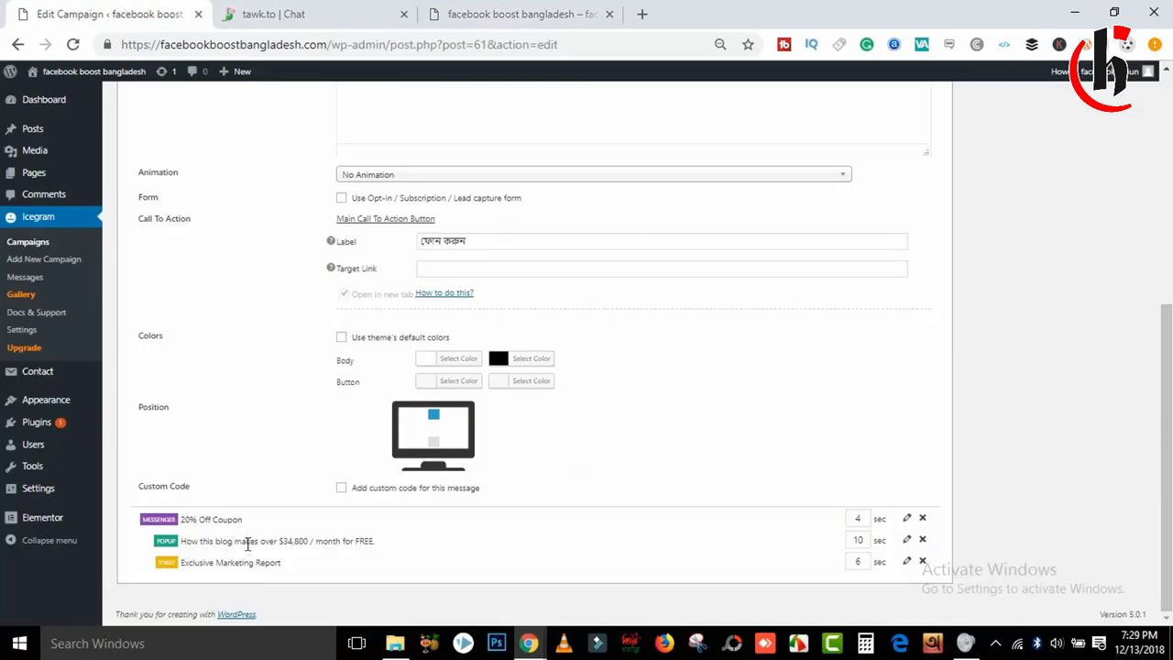
pyautogui.click(524, 11)
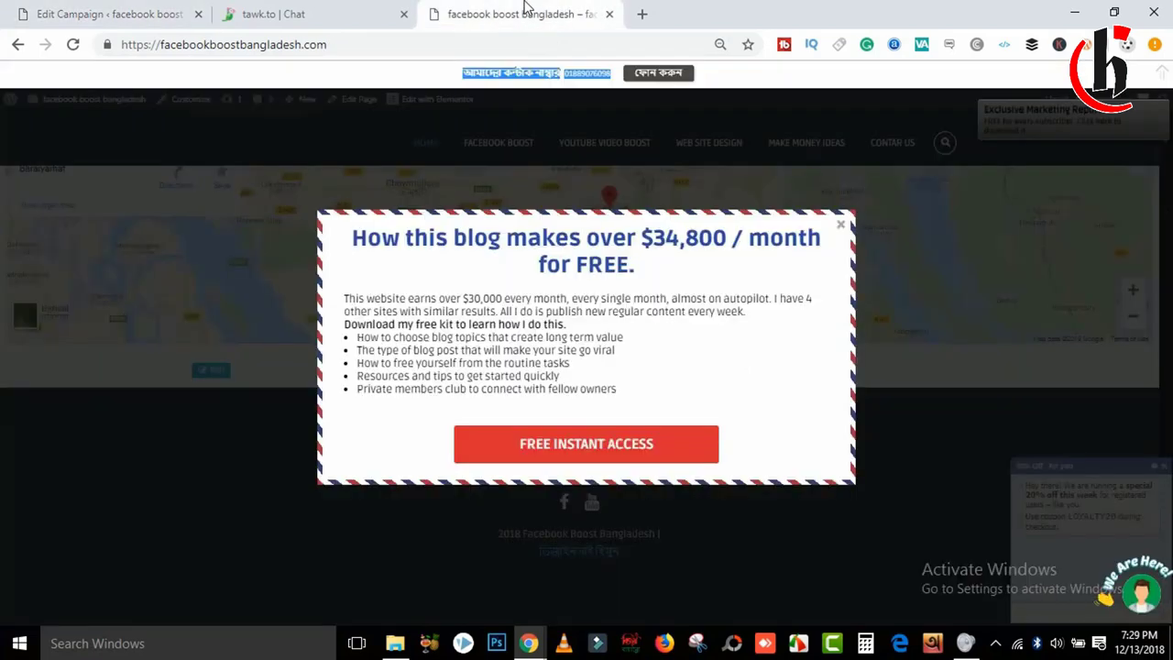
pyautogui.click(174, 11)
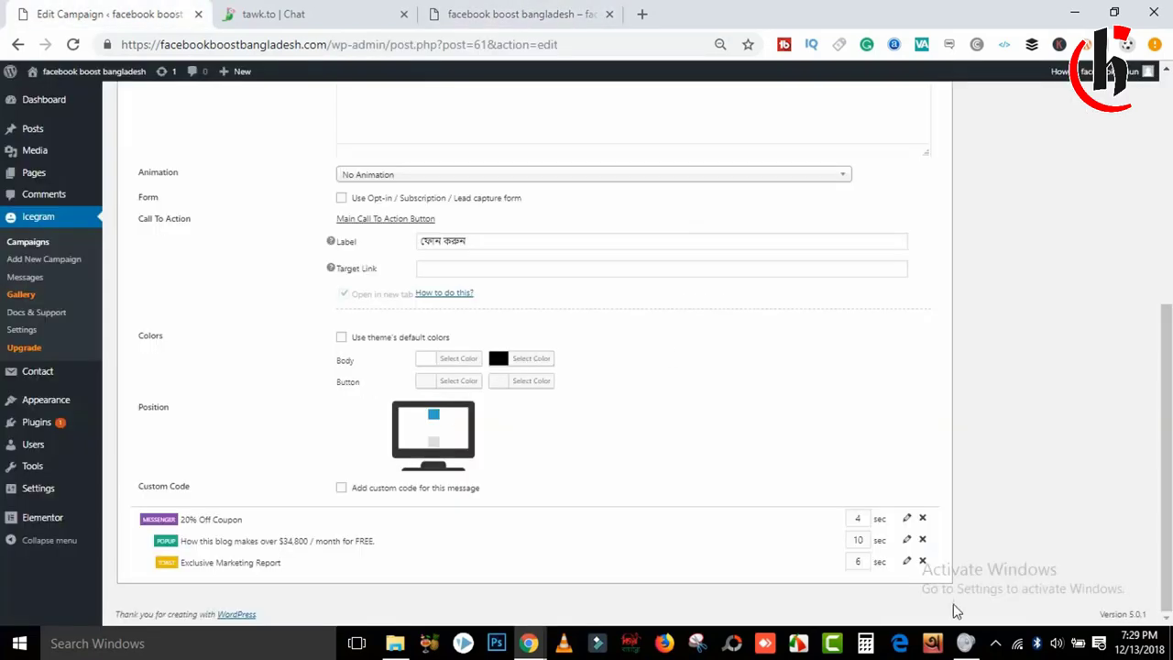
# Open the "How this blog makes over $34,800 / month for FREE." popup for editing, enlarge its message body and delete the sample text
pyautogui.click(906, 539)
pyautogui.moveTo(1166, 301); pyautogui.dragTo(1167, 449)
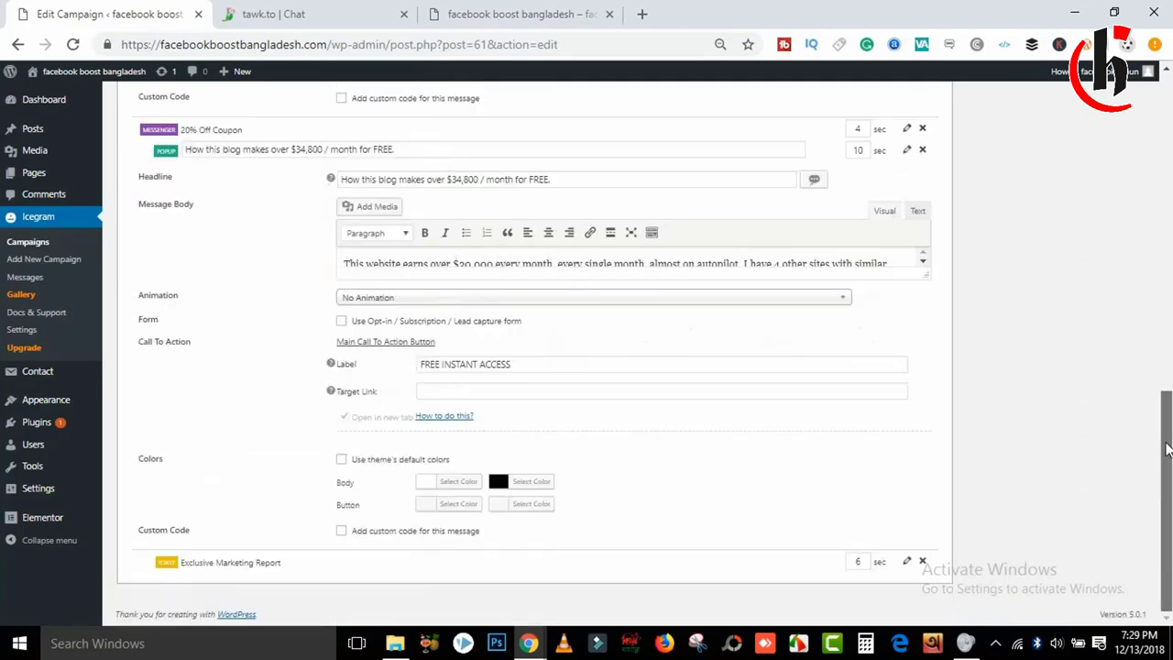
pyautogui.moveTo(926, 273); pyautogui.dragTo(932, 510)
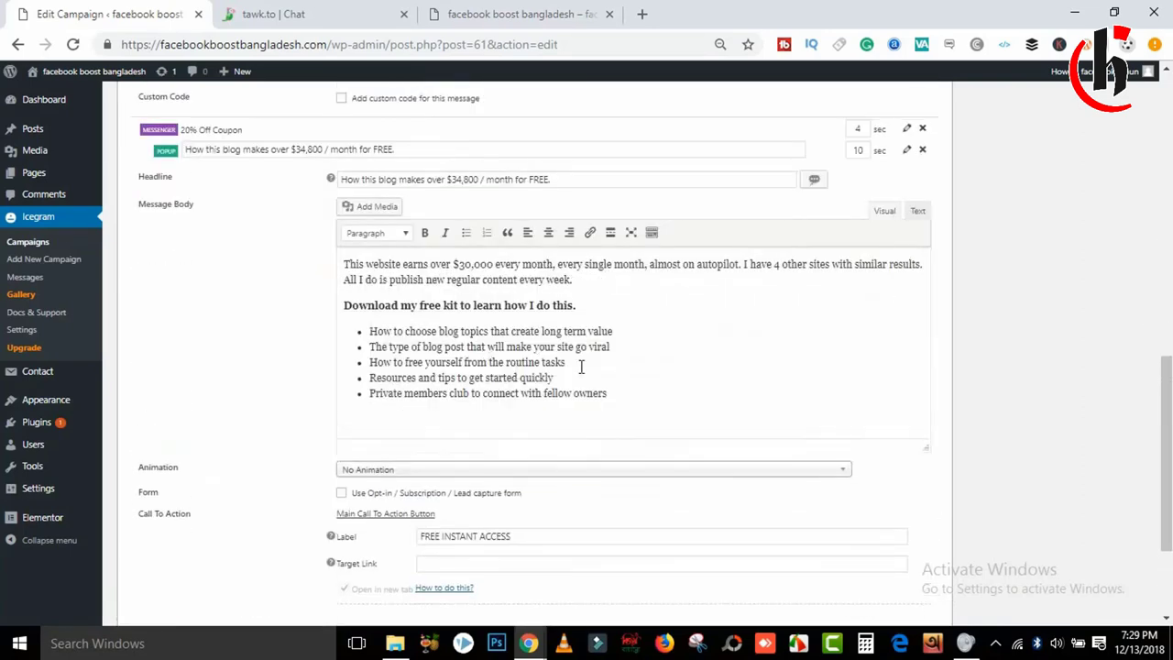
pyautogui.moveTo(614, 393); pyautogui.dragTo(339, 266)
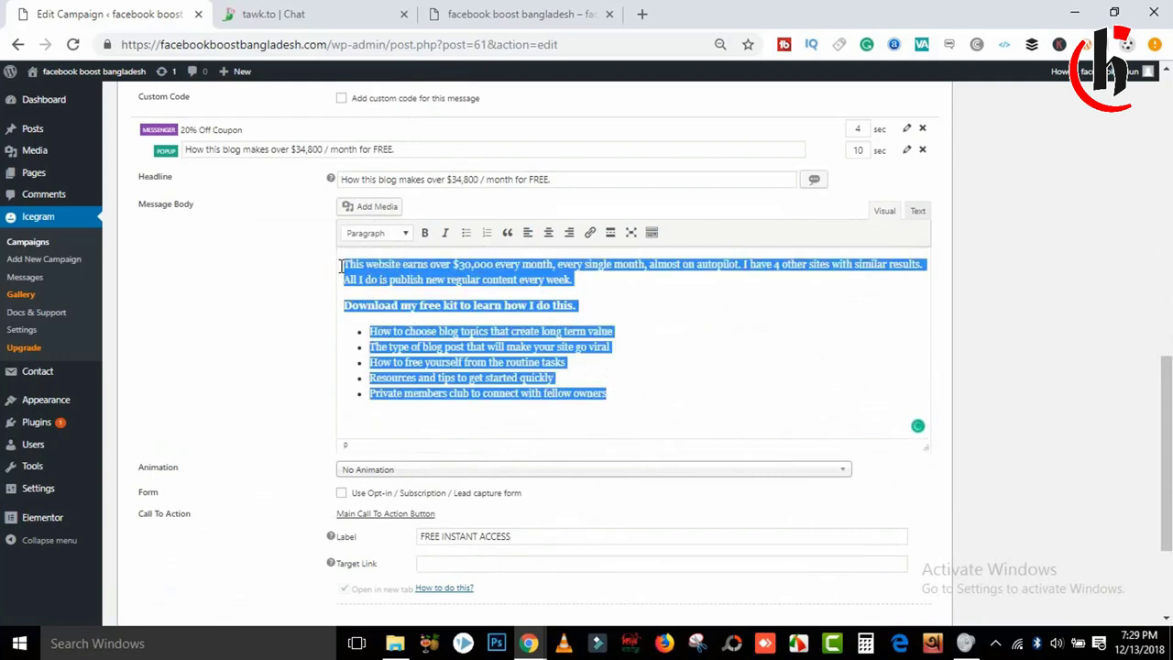
pyautogui.press('BackSpace')
# Enter the popup body lines "আমাদের সার্ভিস সমূহ", "ফেসবুক বুস্ট", "ইউটিউব ভিডিও বুস্ট" and "অনলাইন পেমেন্ট", and centre them
pyautogui.write('Ge')
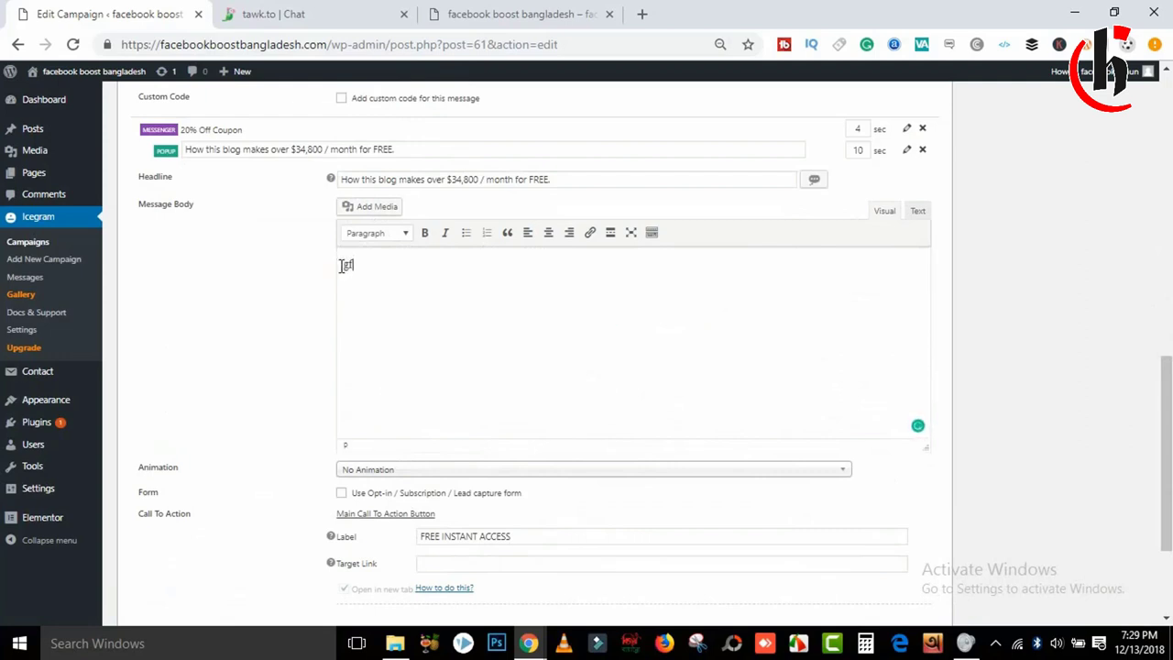
pyautogui.write('আমাদের সার্ভিস সমূহ')
pyautogui.press('Return')
pyautogui.write('ফেসবুক বুস্ট')
pyautogui.press('Return')
pyautogui.write('ইউটিউব ভিডিও বুস্ট')
pyautogui.press('Return')
pyautogui.write('অনলাইন পেমেন্ট')
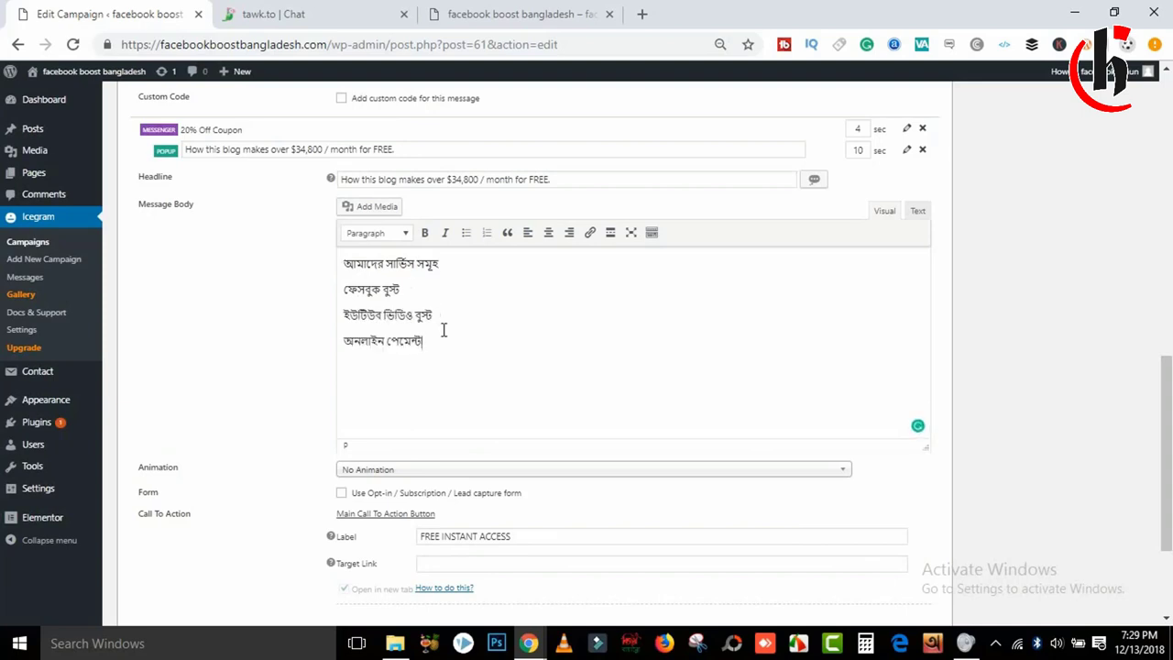
pyautogui.moveTo(444, 330); pyautogui.dragTo(346, 266)
pyautogui.click(547, 233)
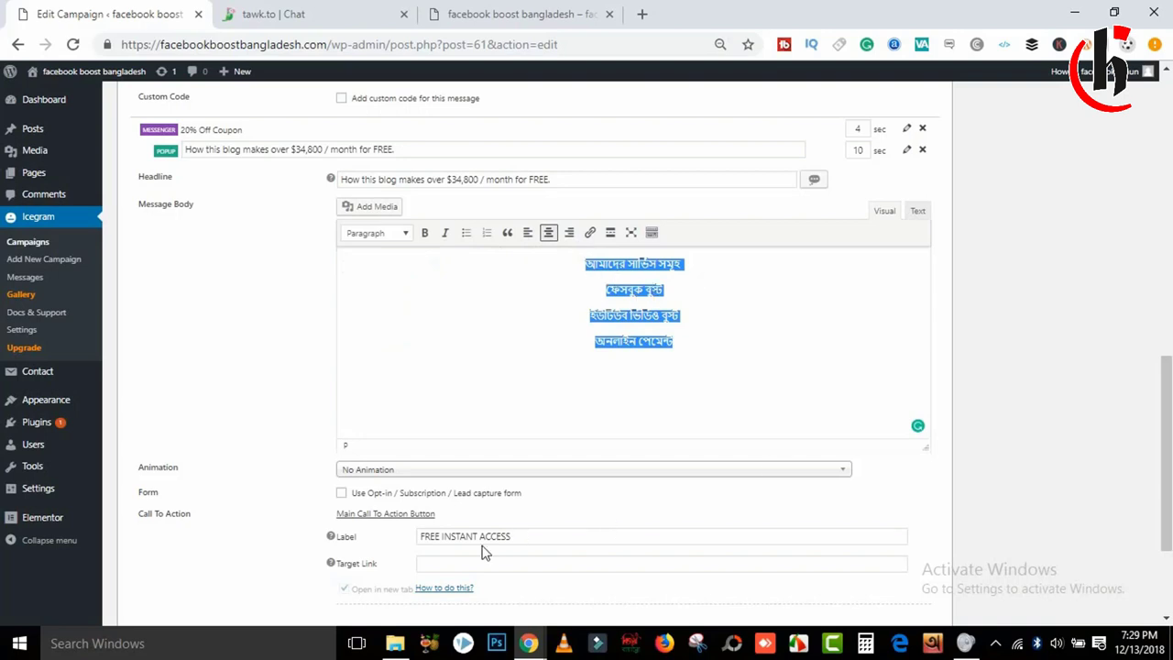
# Set the popup's call to action label to "সার্ভিস নেয়ার জন্য এখনি কথা বলুন", checking the button on the homepage popup
pyautogui.click(524, 538)
pyautogui.moveTo(524, 537); pyautogui.dragTo(365, 555)
pyautogui.moveTo(523, 537); pyautogui.dragTo(411, 546)
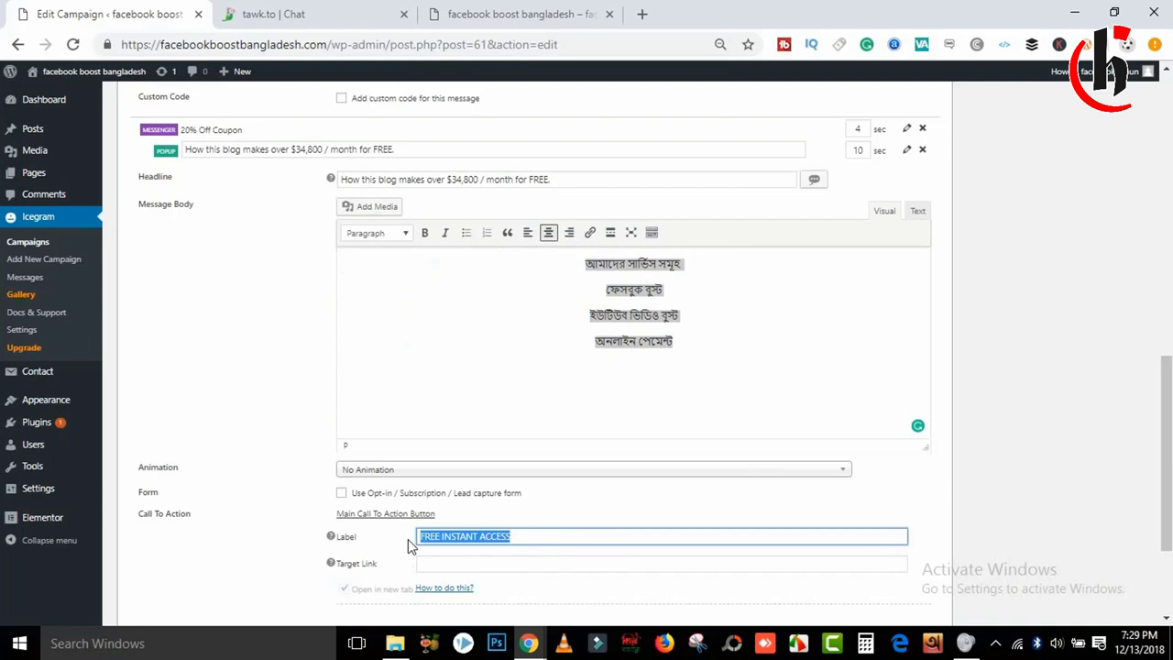
pyautogui.click(516, 14)
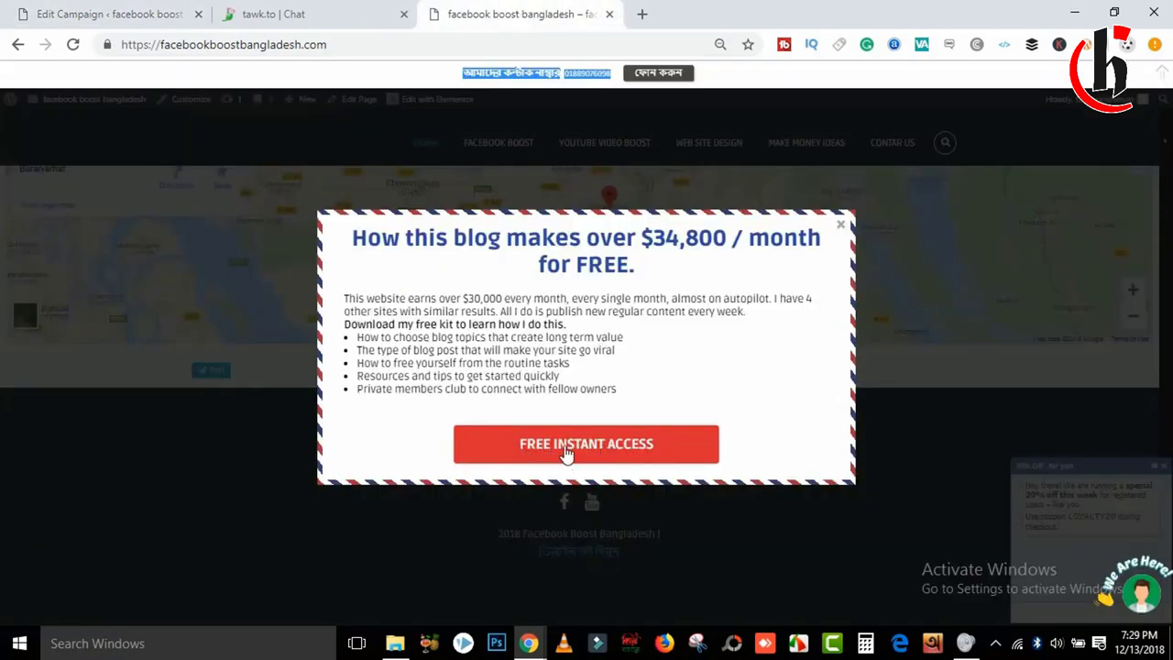
pyautogui.click(302, 14)
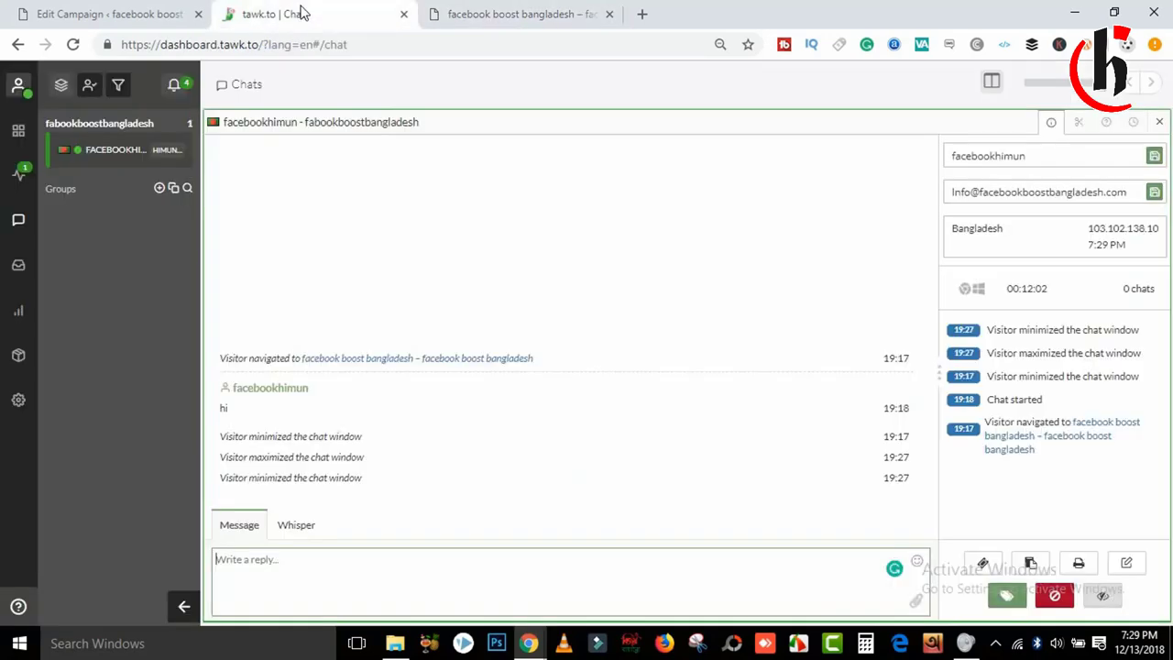
pyautogui.click(142, 11)
pyautogui.press('BackSpace')
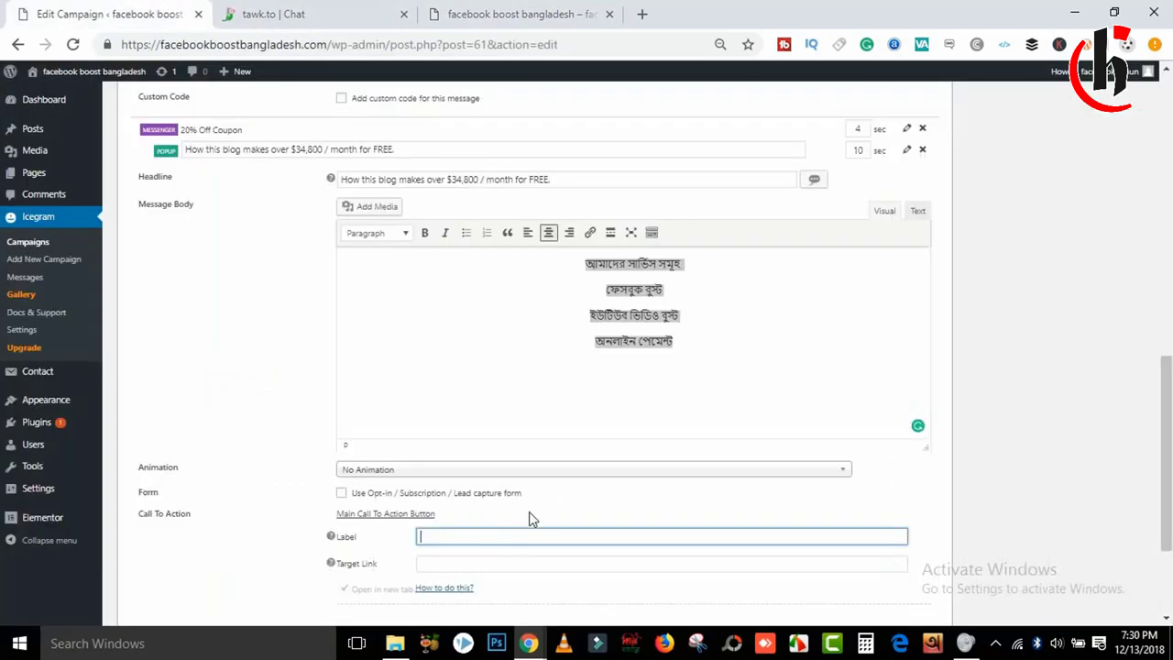
pyautogui.write('সার্ভিস নেয়ার জন্য এখনি কথা বলুন')
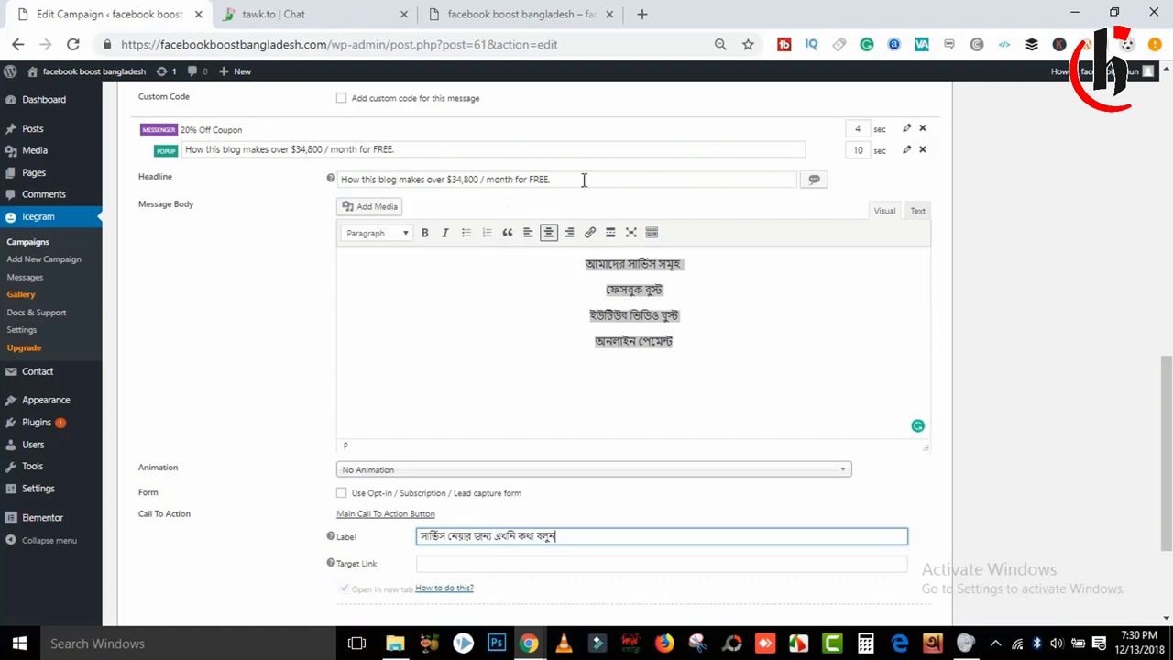
# Move the line "আমাদের সার্ভিস সমূহ" from the popup's message body into its headline, replacing the sample headline
pyautogui.moveTo(584, 179); pyautogui.dragTo(325, 189)
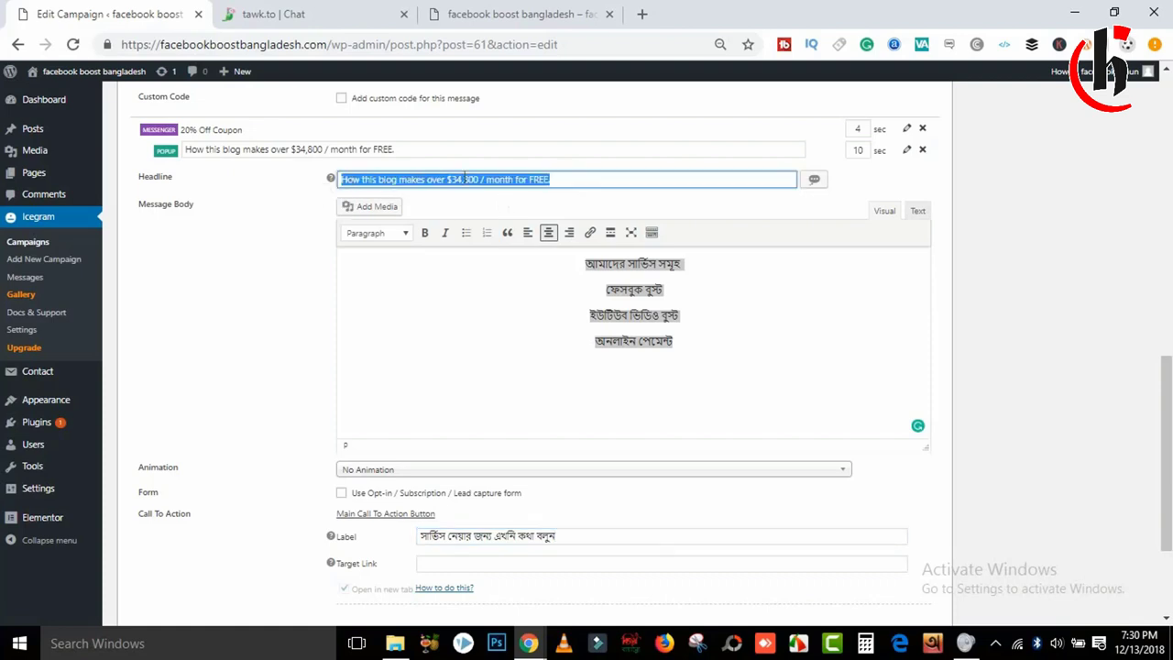
pyautogui.click(498, 15)
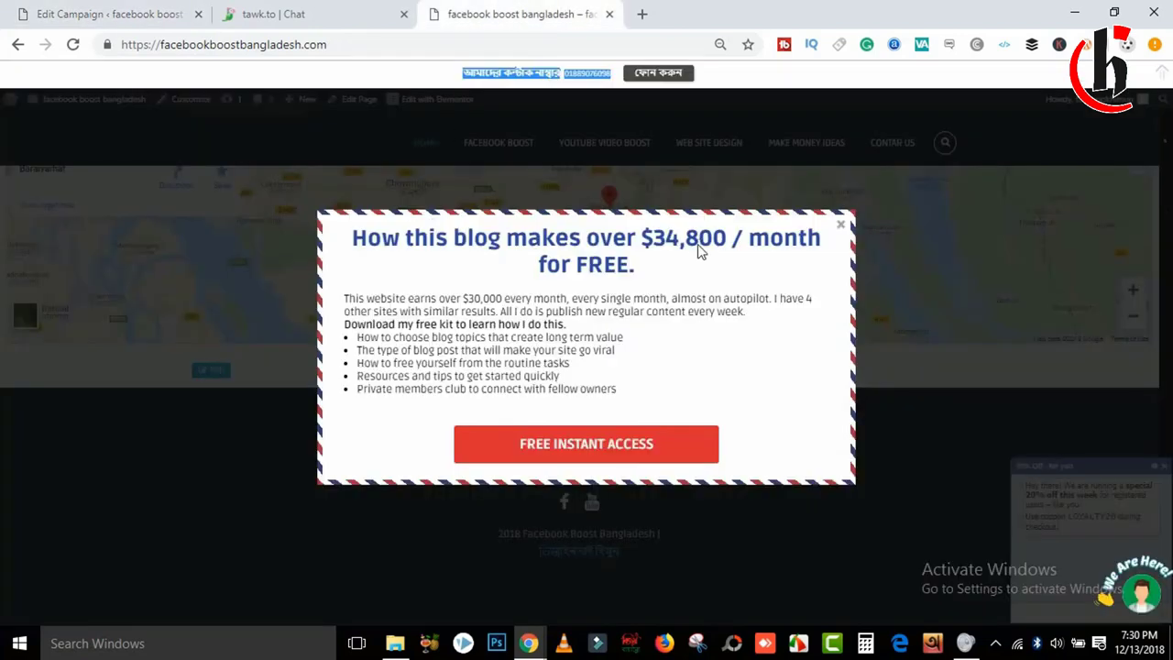
pyautogui.click(157, 12)
pyautogui.click(676, 293)
pyautogui.hotkey('ctrl', 'a')
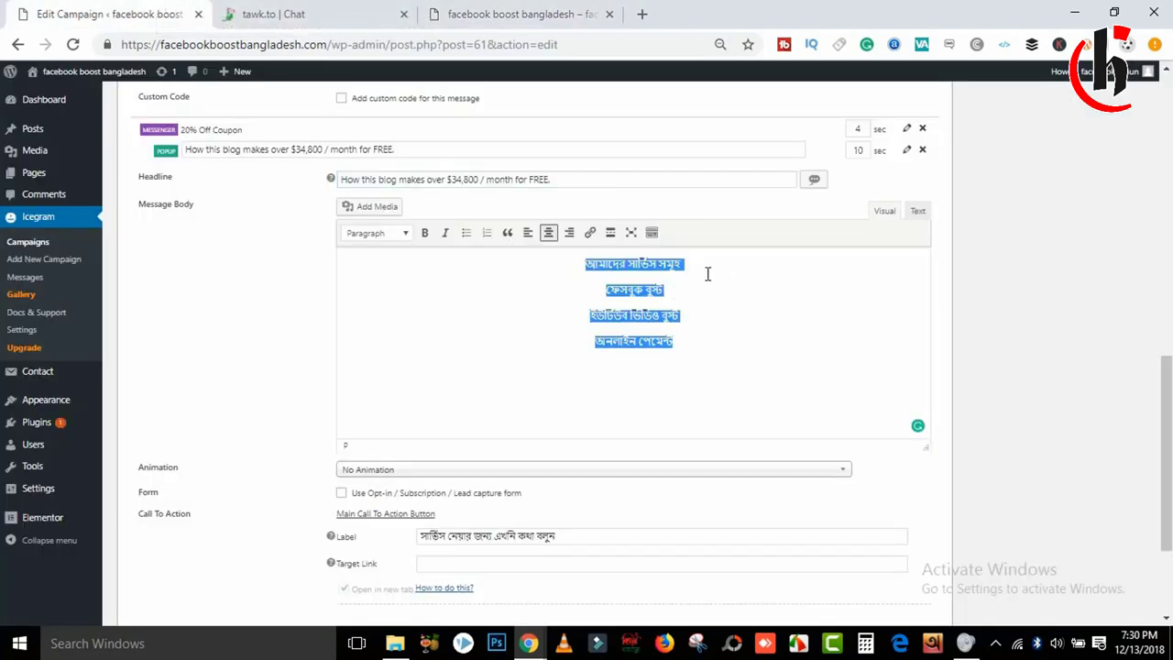
pyautogui.click(702, 263)
pyautogui.moveTo(702, 263); pyautogui.dragTo(576, 263)
pyautogui.hotkey('ctrl', 'x')
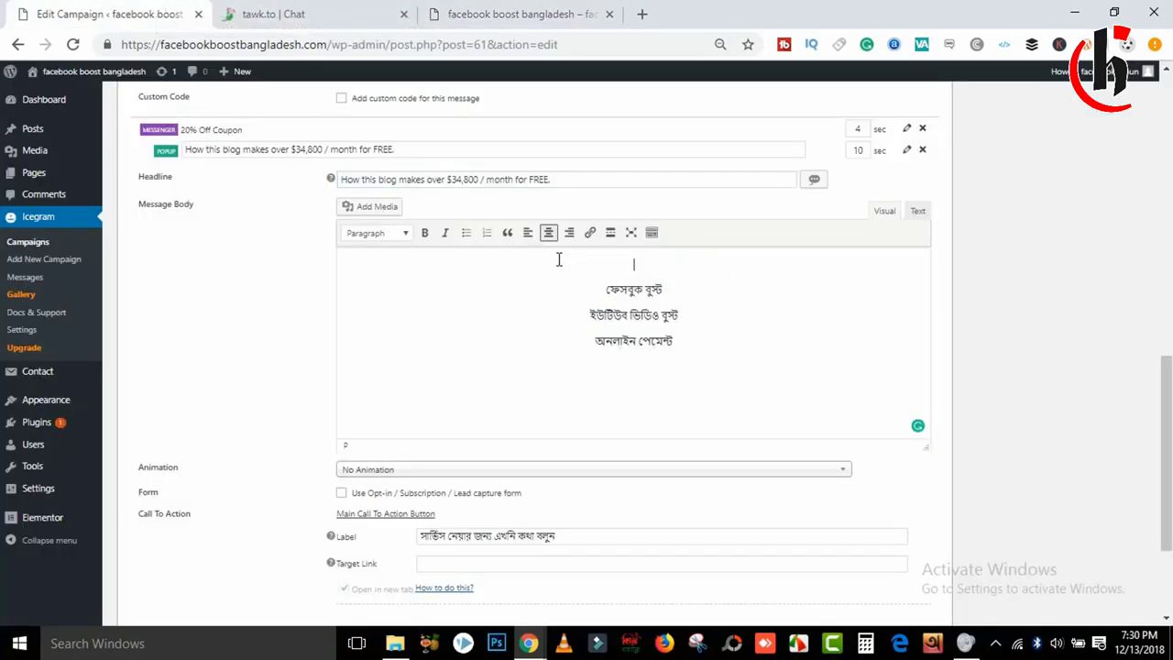
pyautogui.moveTo(577, 178); pyautogui.dragTo(234, 183)
pyautogui.hotkey('ctrl', 'v')
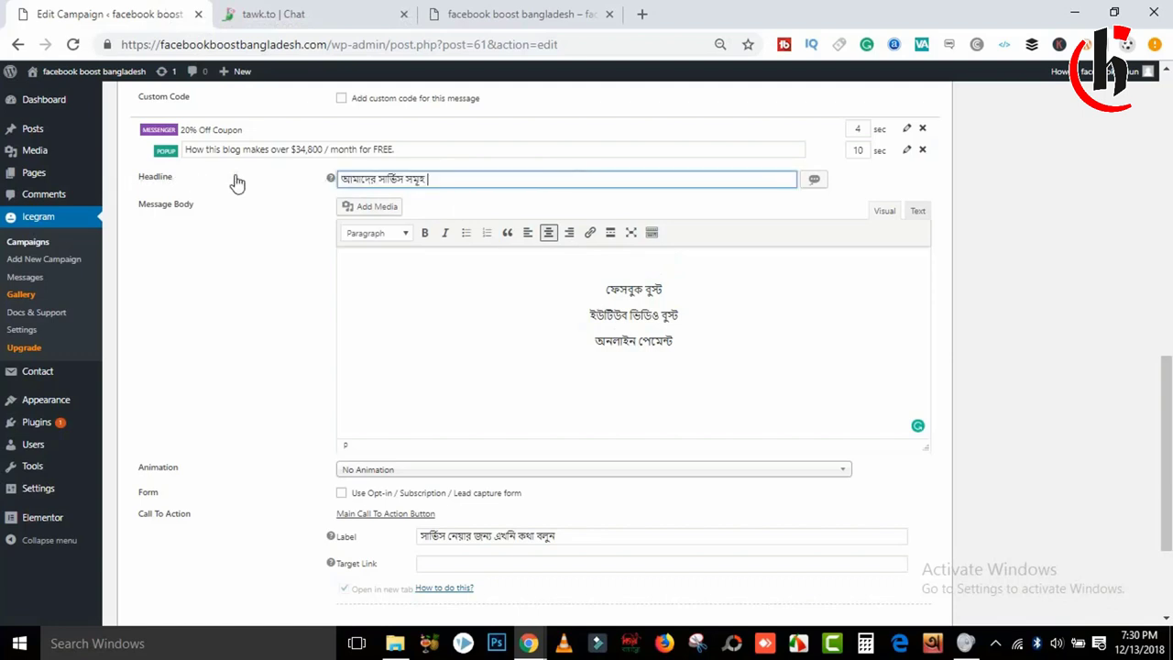
# Update the campaign with the edited popup message, look at the homepage popup and return to the campaign editor
pyautogui.click(544, 265)
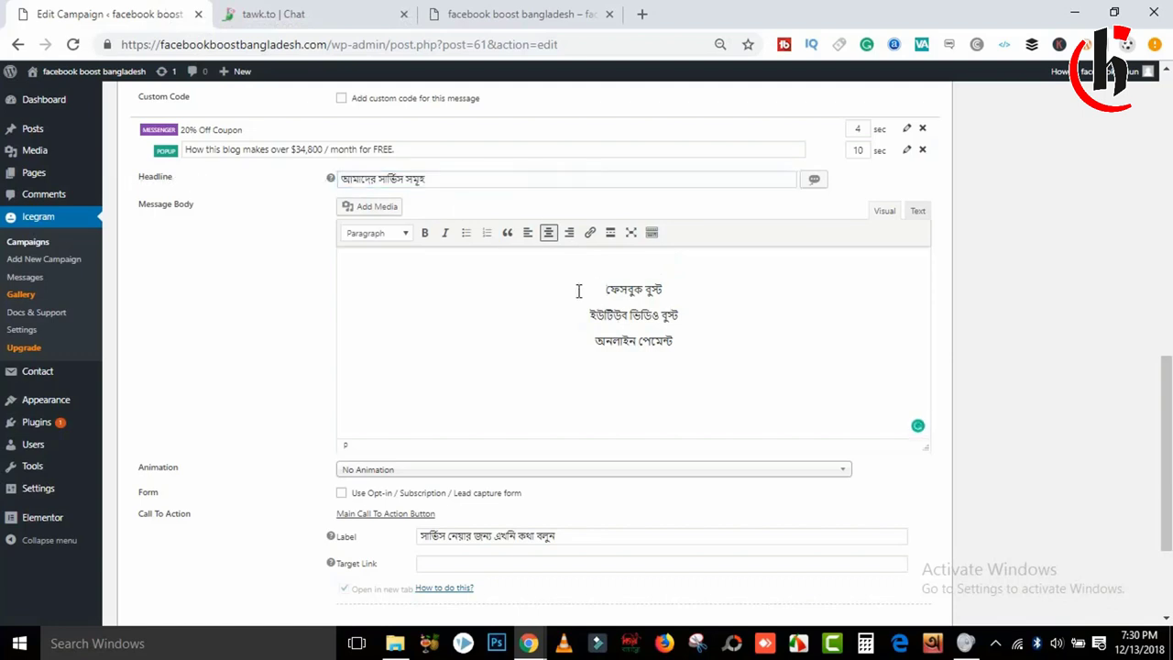
pyautogui.moveTo(1166, 453); pyautogui.dragTo(1166, 280)
pyautogui.scroll(5, 1150, 229)
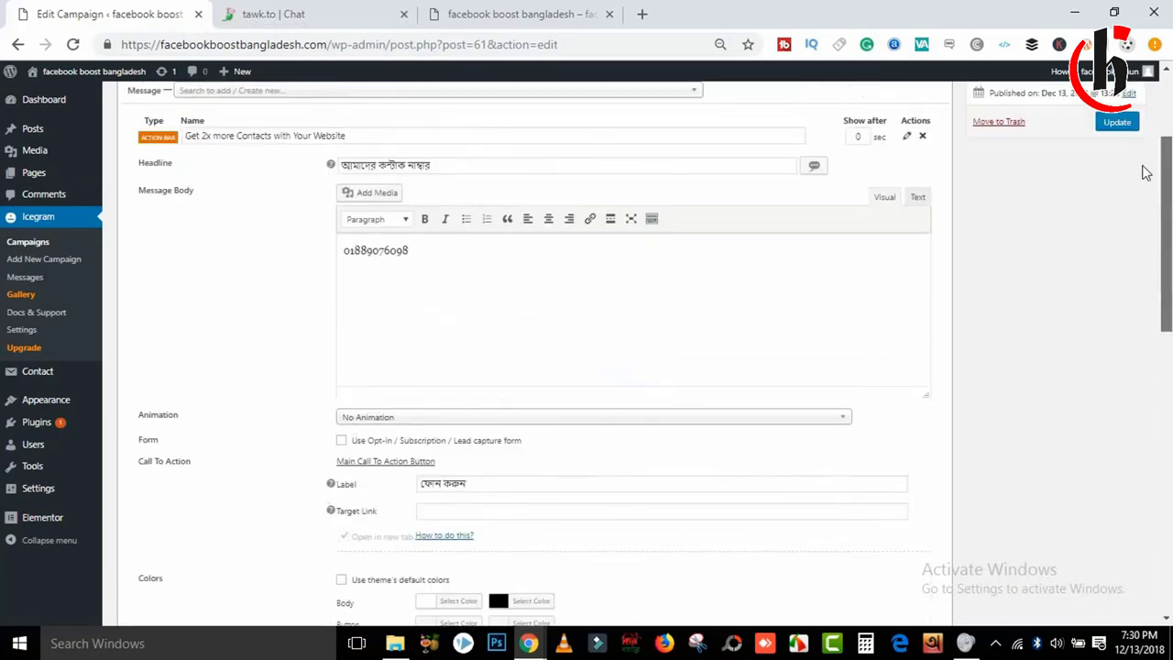
pyautogui.click(1111, 203)
pyautogui.click(606, 11)
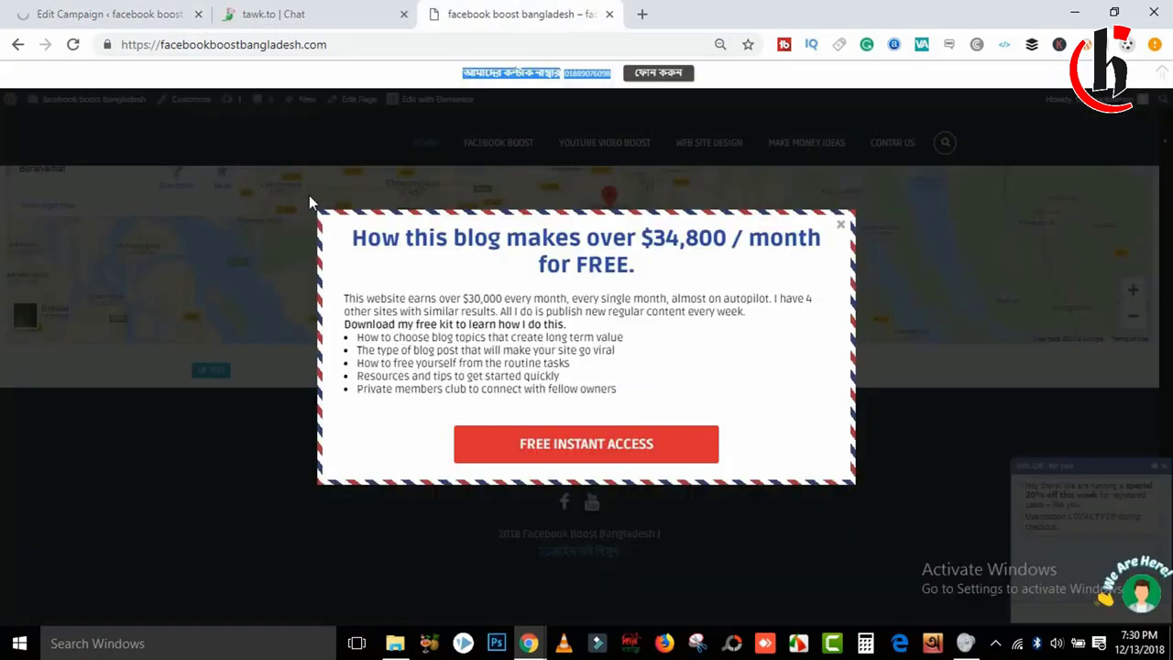
pyautogui.click(96, 12)
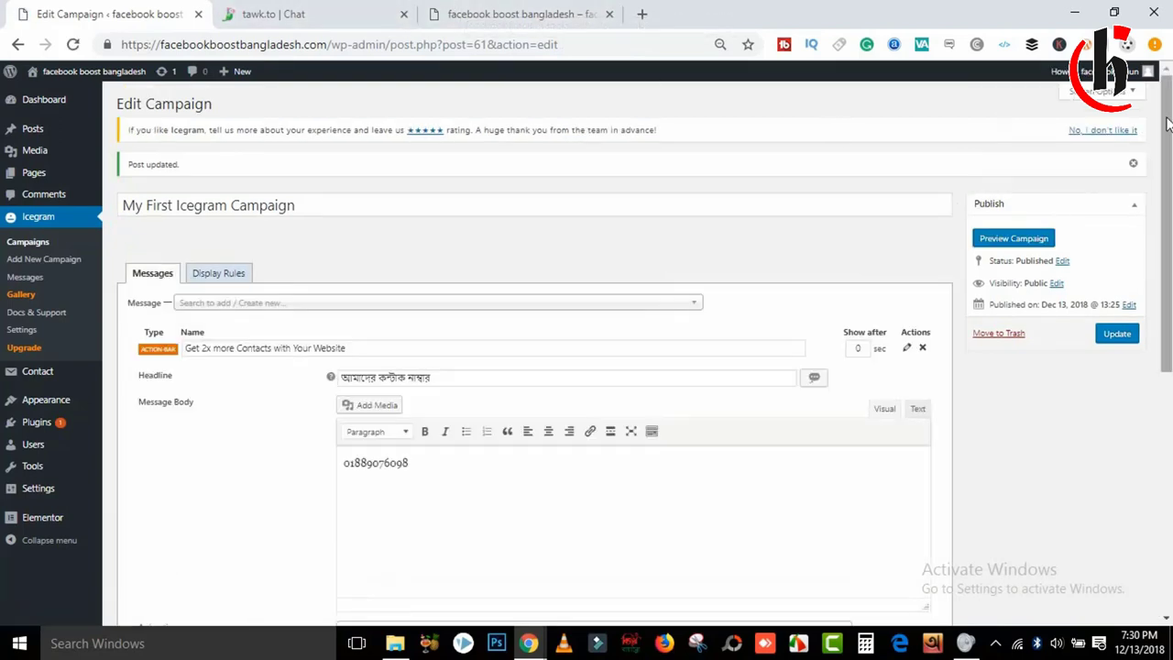
# Open the popup message in the campaign for editing and set it to show after 0 seconds
pyautogui.moveTo(1167, 124); pyautogui.dragTo(1167, 377)
pyautogui.click(946, 604)
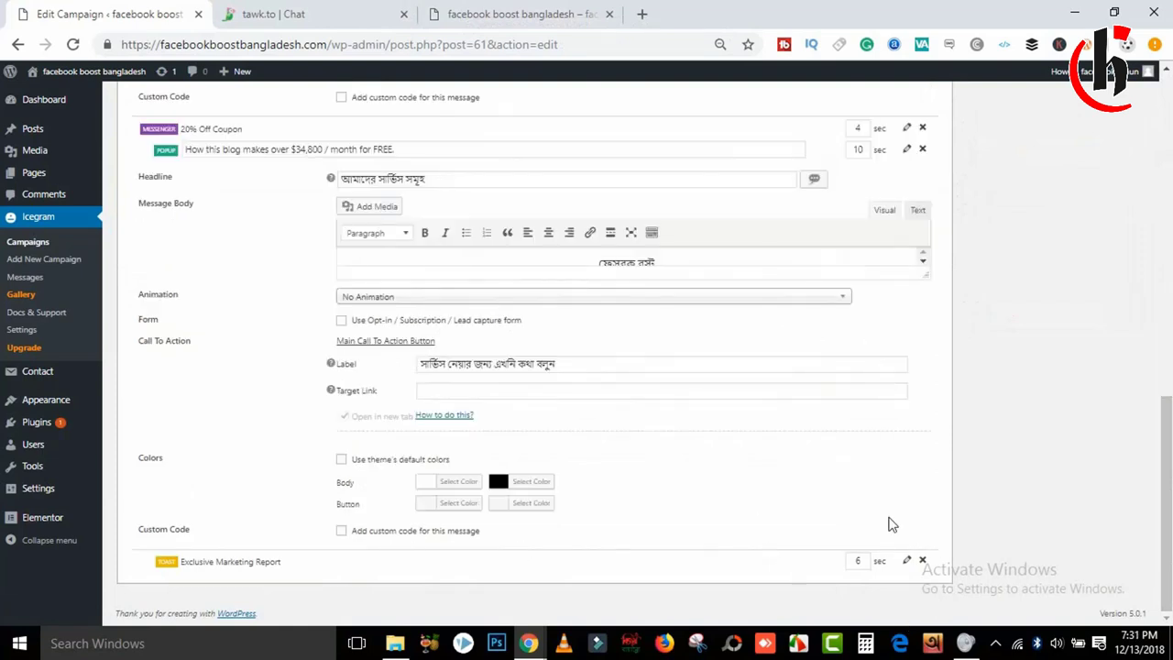
pyautogui.moveTo(874, 149); pyautogui.dragTo(834, 156)
# Remove the "20% Off Coupon" messenger and the "Exclusive Marketing Report" toast from the campaign, comparing with the messages on the homepage
pyautogui.click(923, 128)
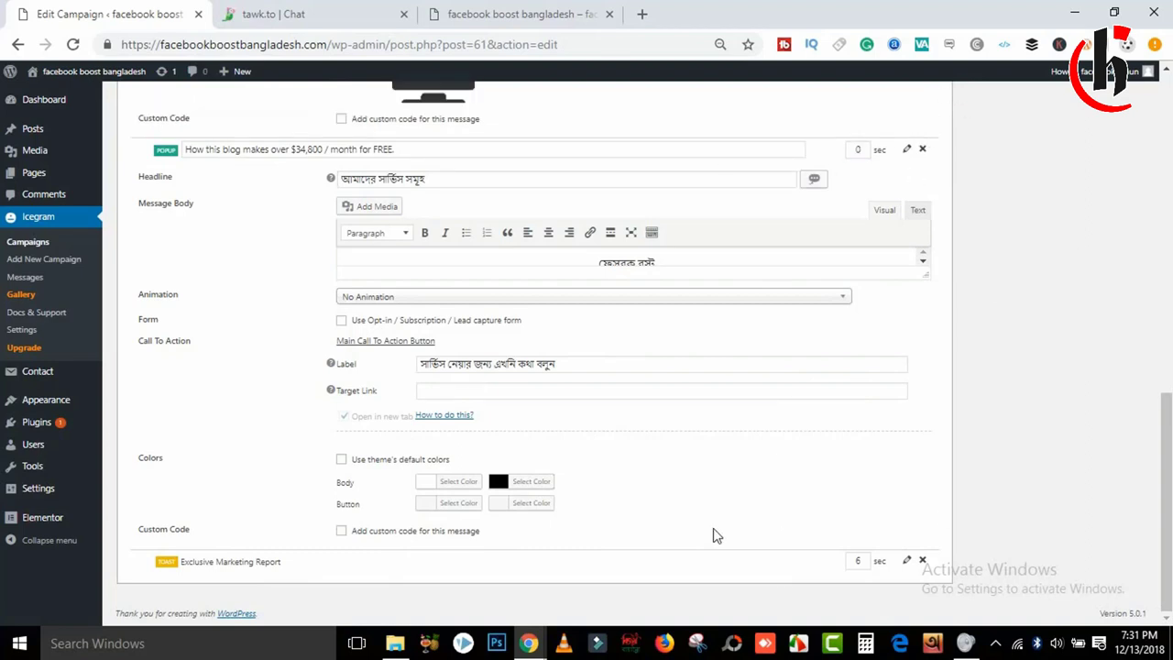
pyautogui.click(922, 560)
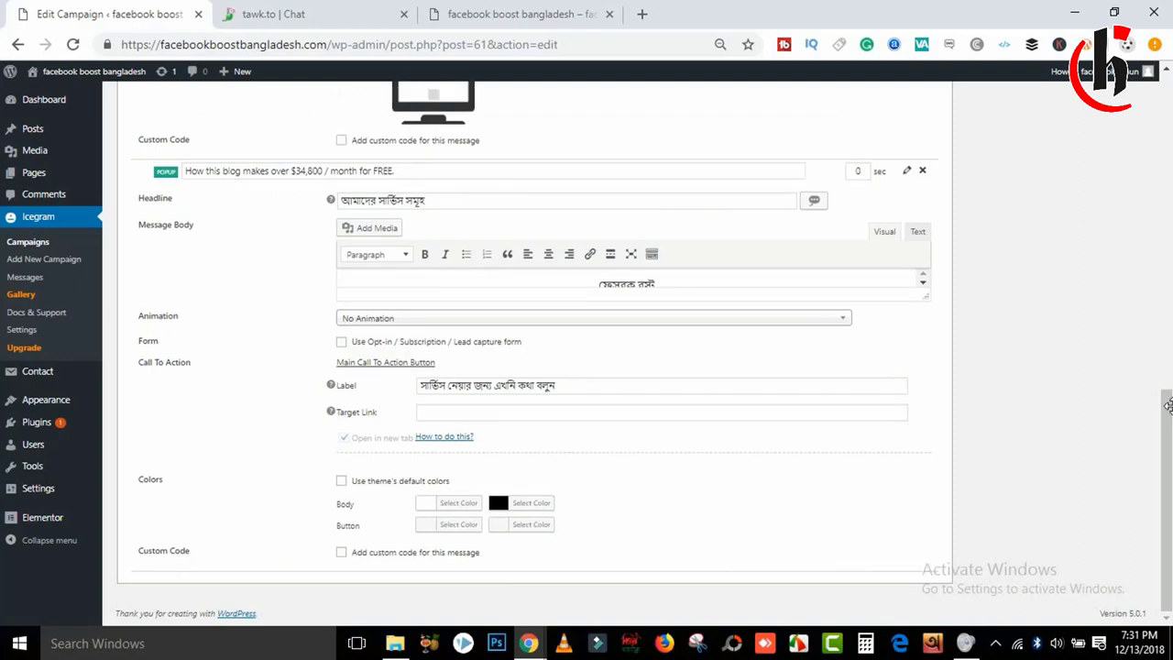
pyautogui.click(511, 13)
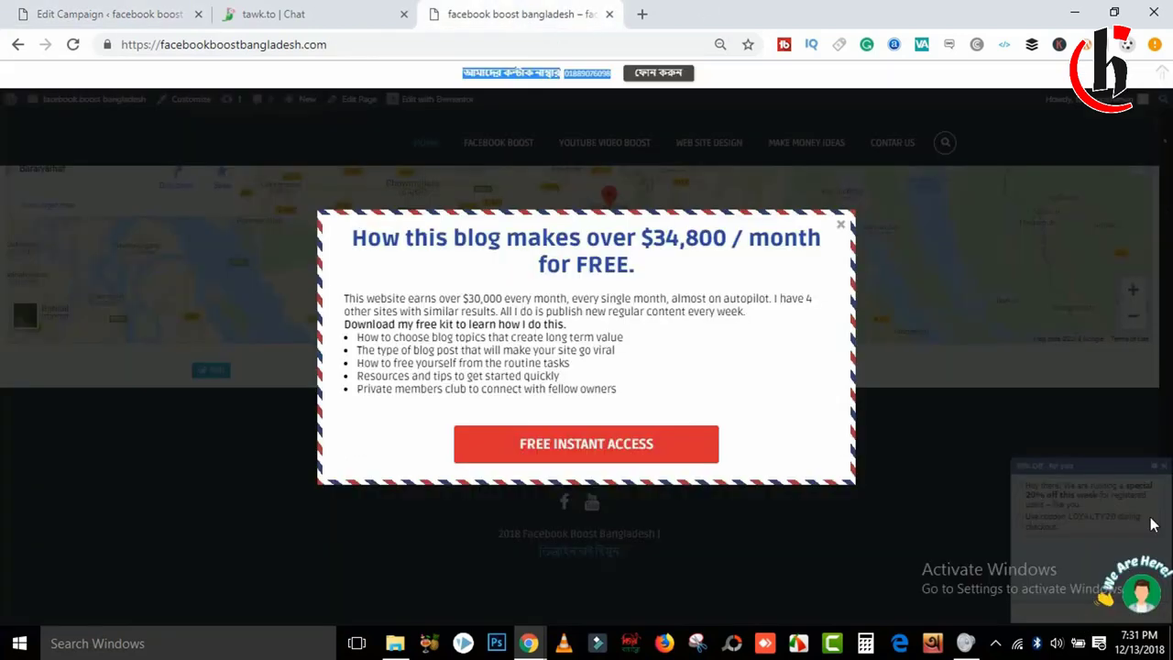
pyautogui.click(1139, 469)
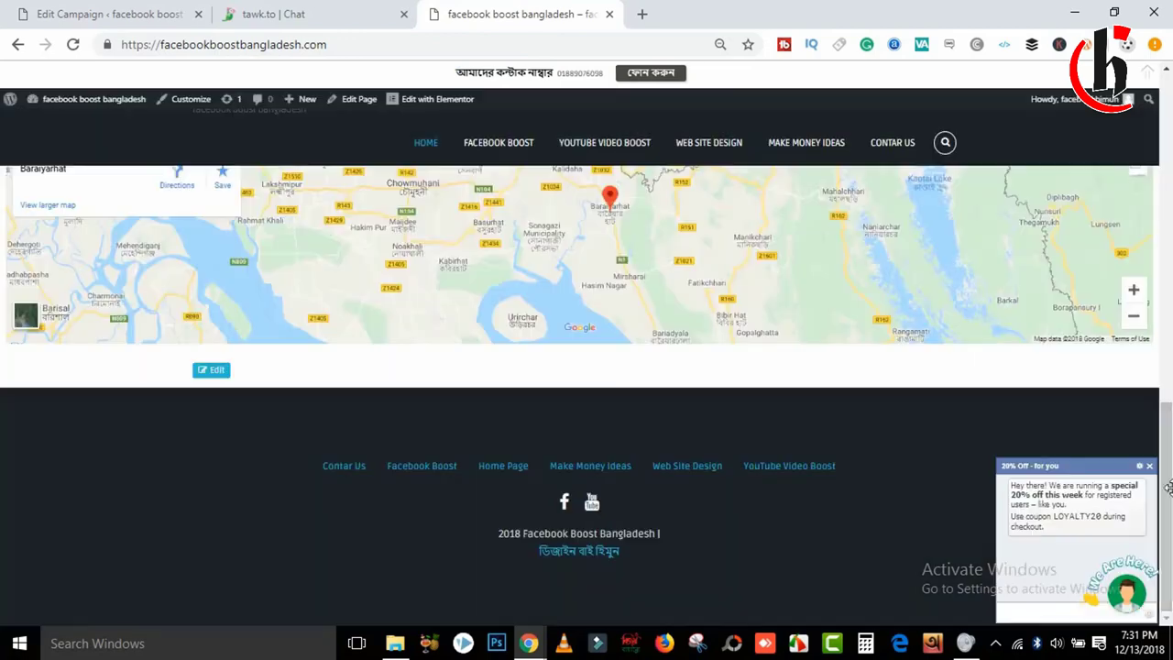
pyautogui.click(117, 11)
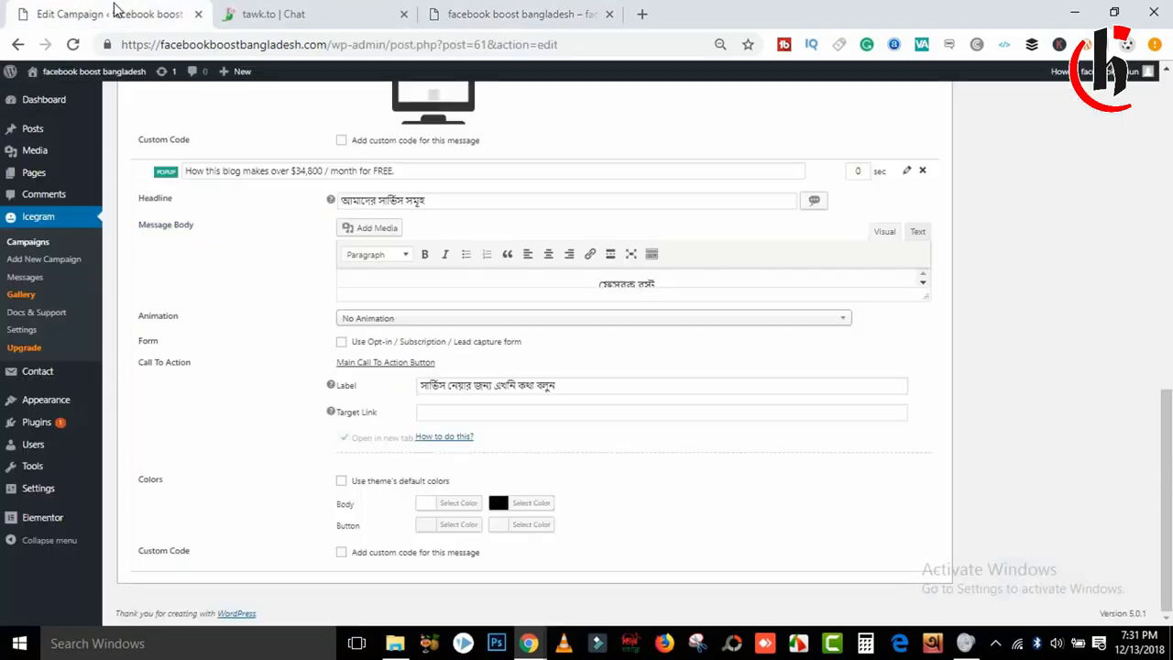
pyautogui.scroll(10, 1168, 423)
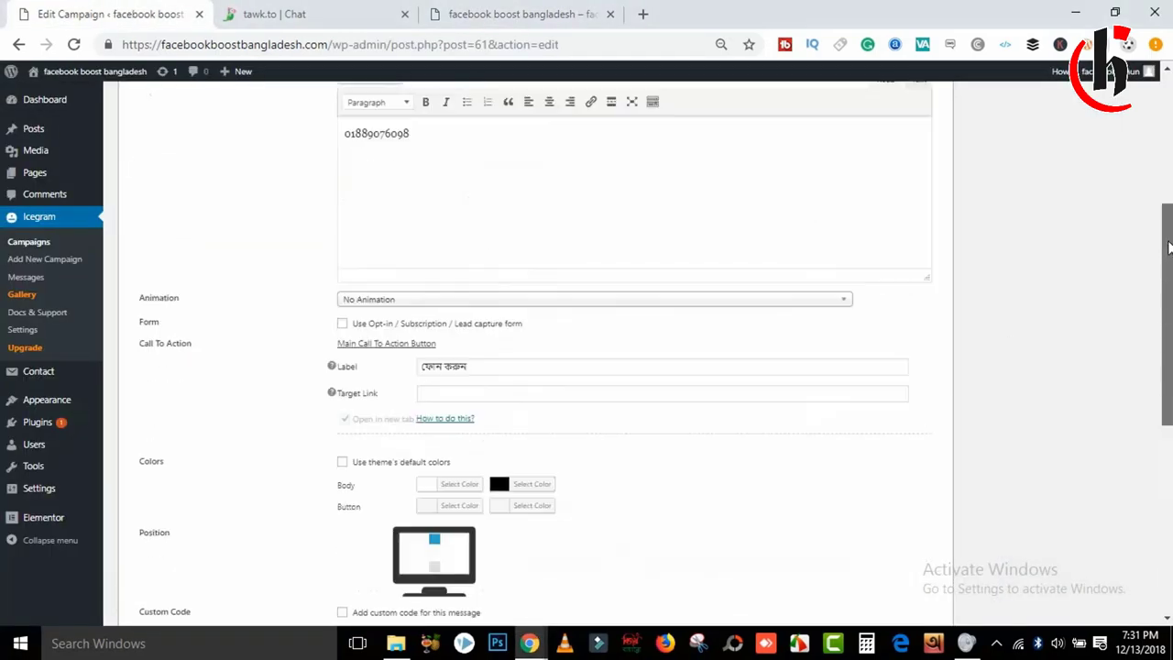
pyautogui.click(561, 11)
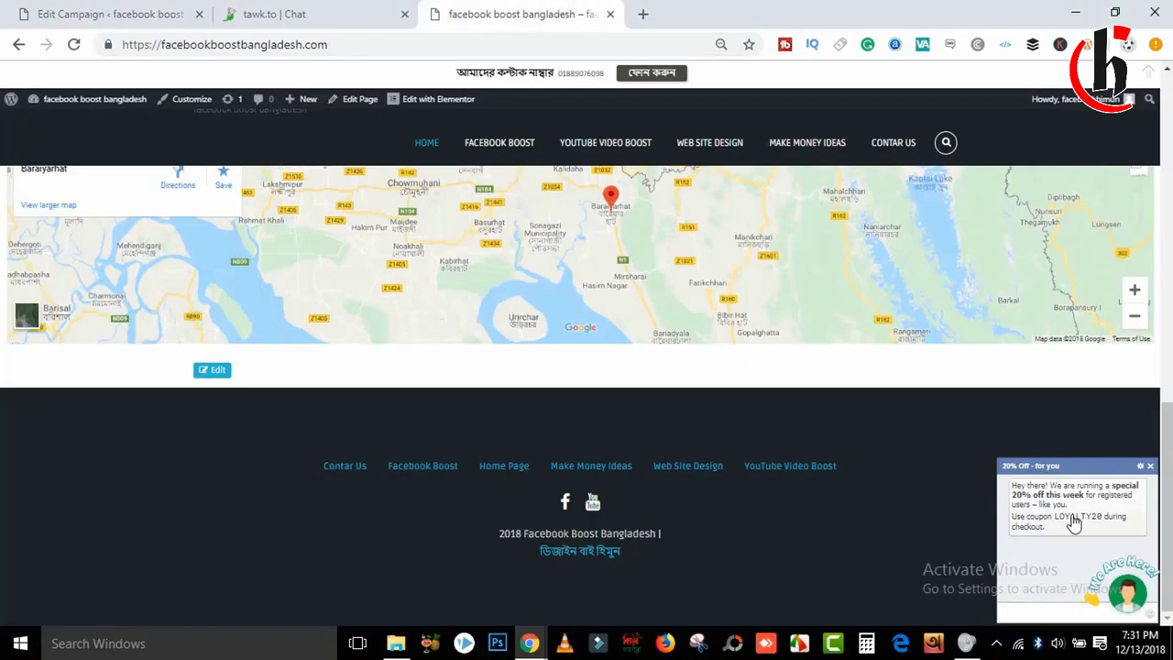
pyautogui.click(96, 11)
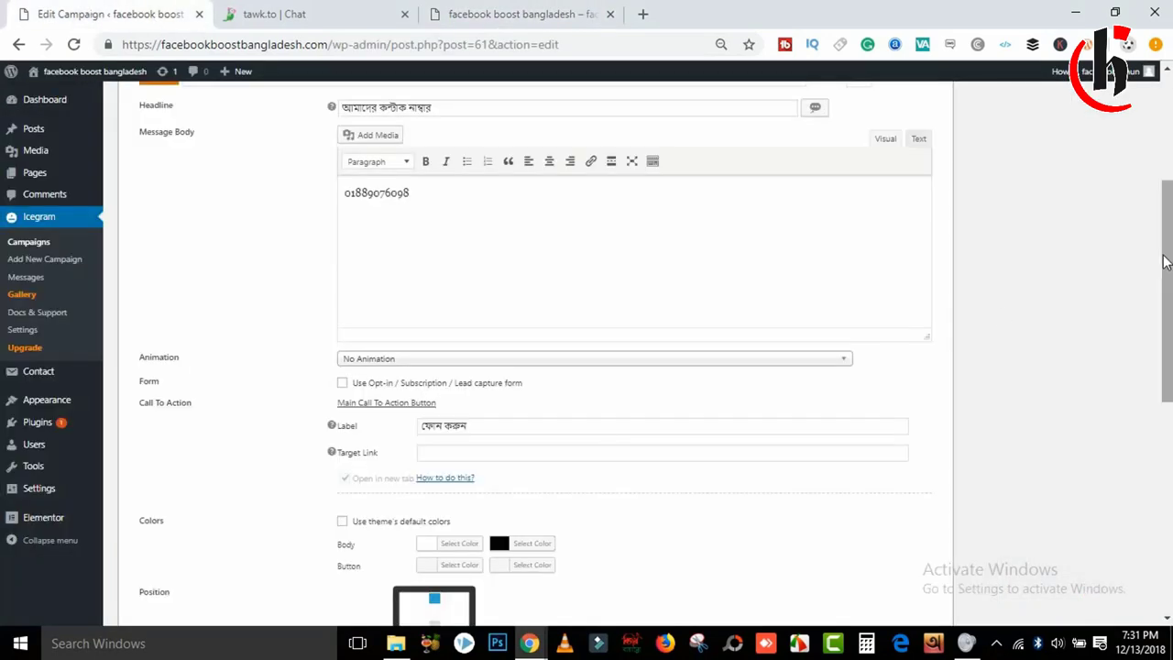
# Update the campaign, reload the homepage to review the popup's headline and service lines, and return to the campaign editor
pyautogui.scroll(3, 1157, 265)
pyautogui.click(1118, 333)
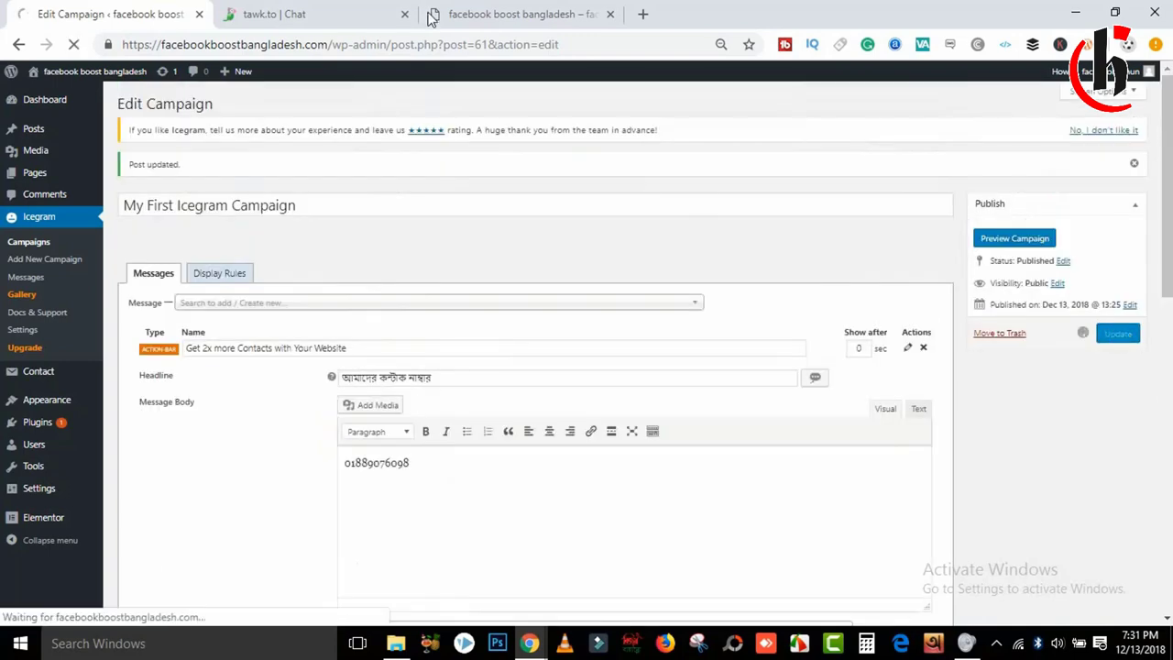
pyautogui.click(431, 16)
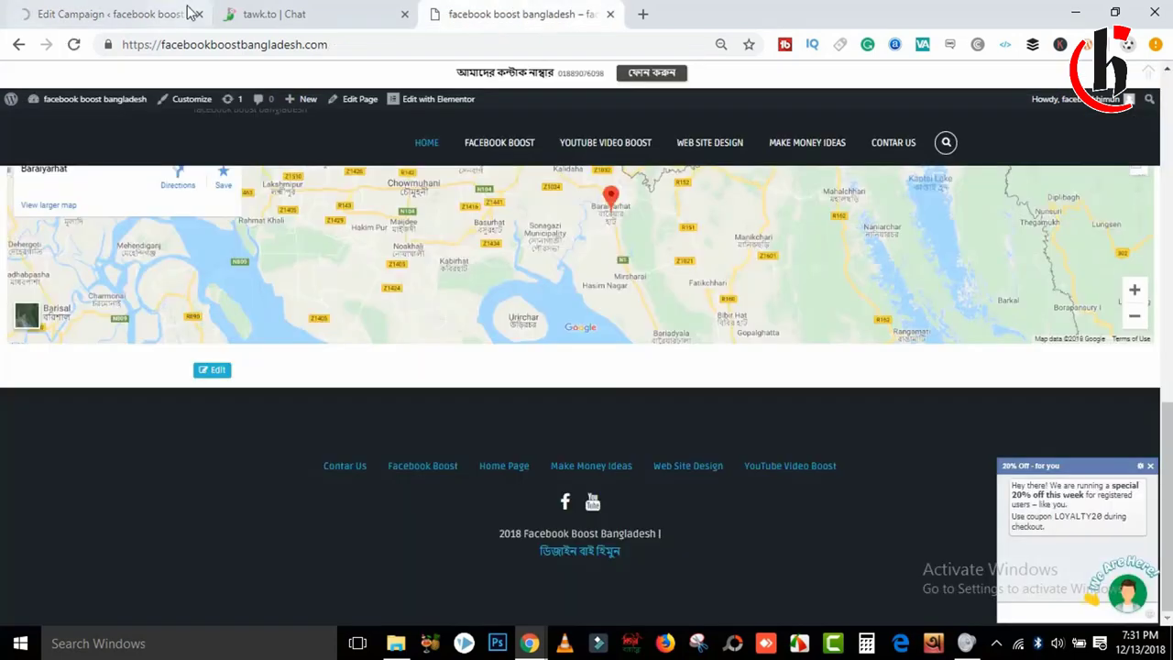
pyautogui.click(73, 44)
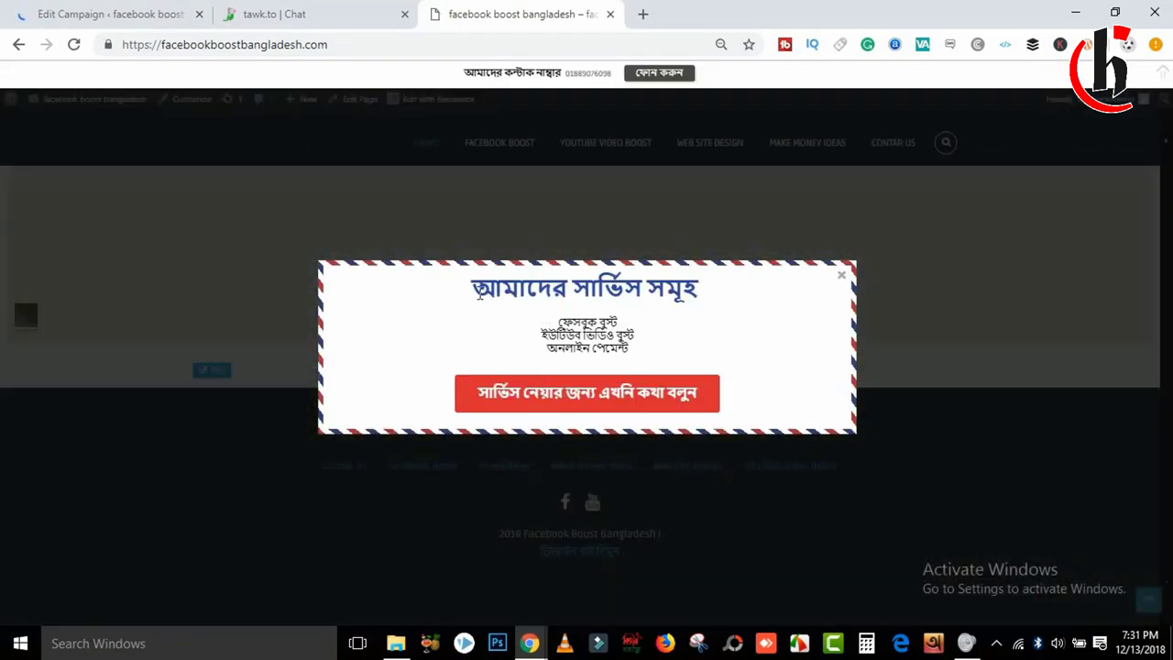
pyautogui.moveTo(470, 279); pyautogui.dragTo(801, 306)
pyautogui.click(539, 321)
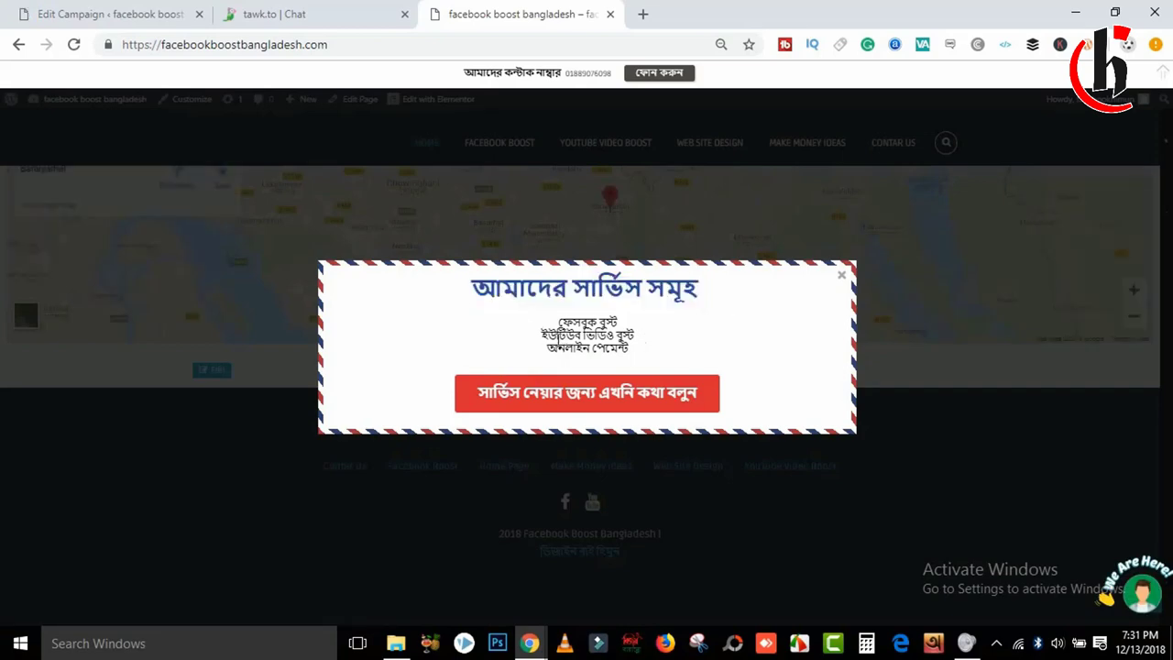
pyautogui.moveTo(565, 350); pyautogui.dragTo(657, 358)
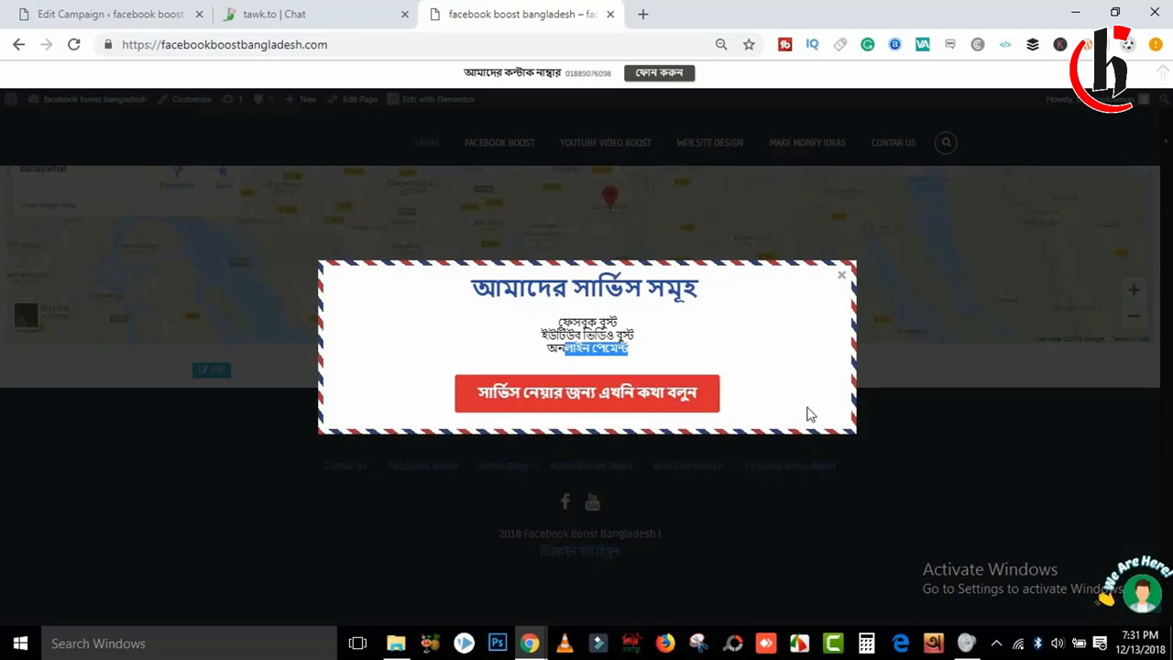
pyautogui.click(78, 11)
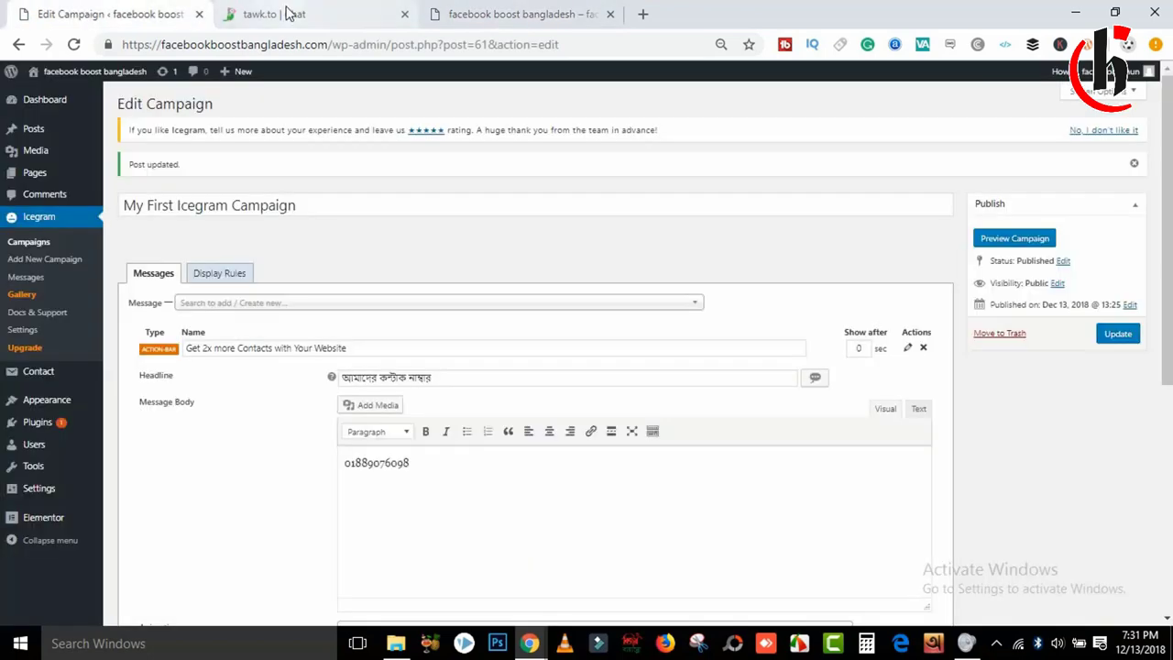
pyautogui.click(321, 13)
pyautogui.click(178, 13)
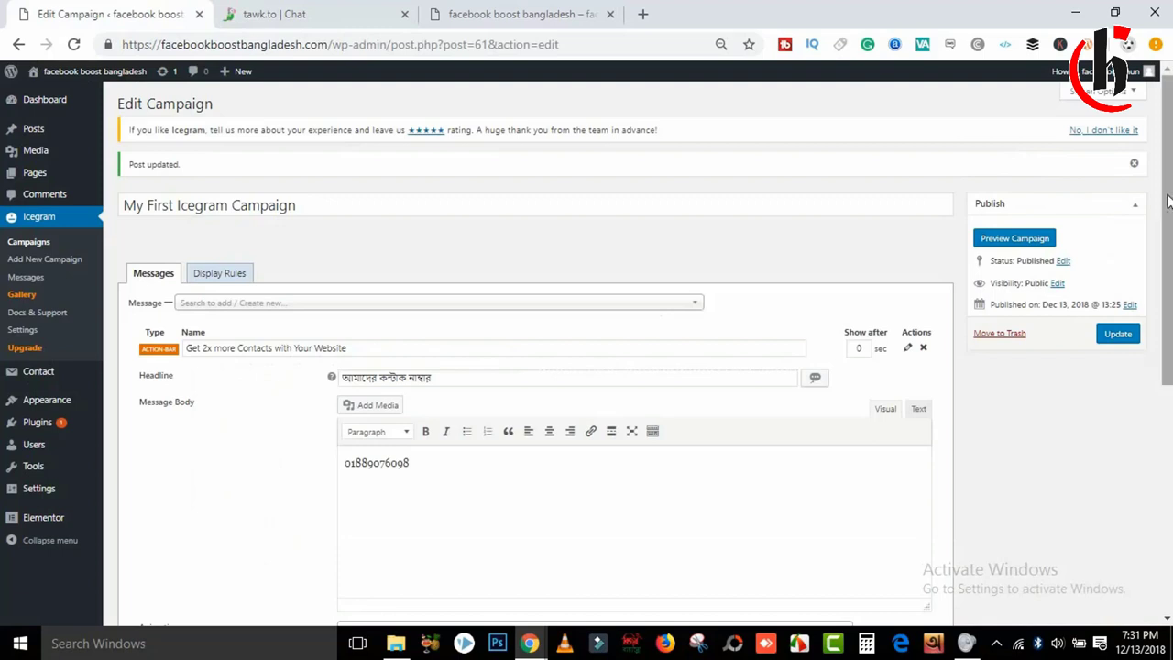
# Insert "Live এ" before "কথা বলুন" in the popup's call to action label
pyautogui.scroll(-5, 605, 330)
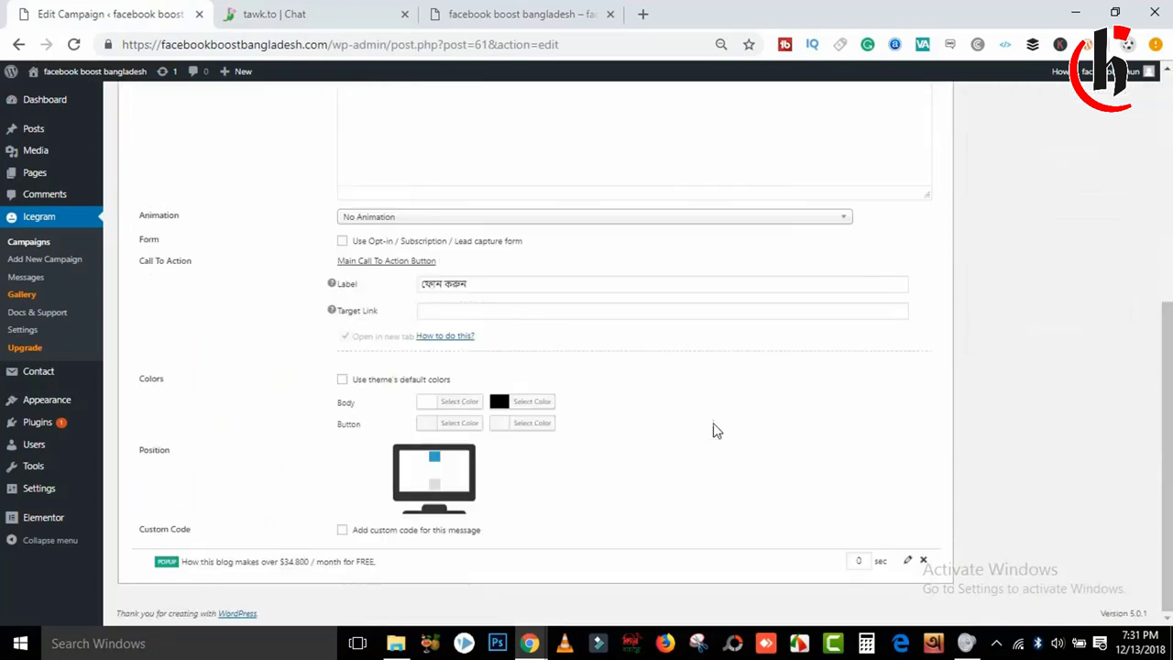
pyautogui.click(907, 565)
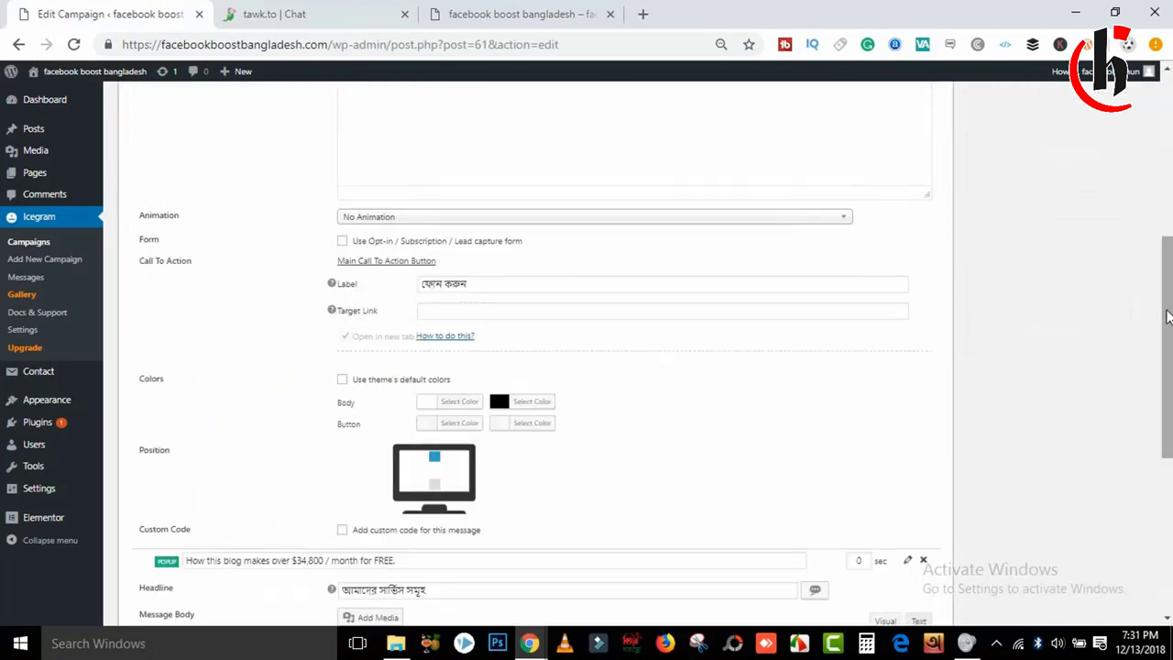
pyautogui.scroll(-4, 497, 383)
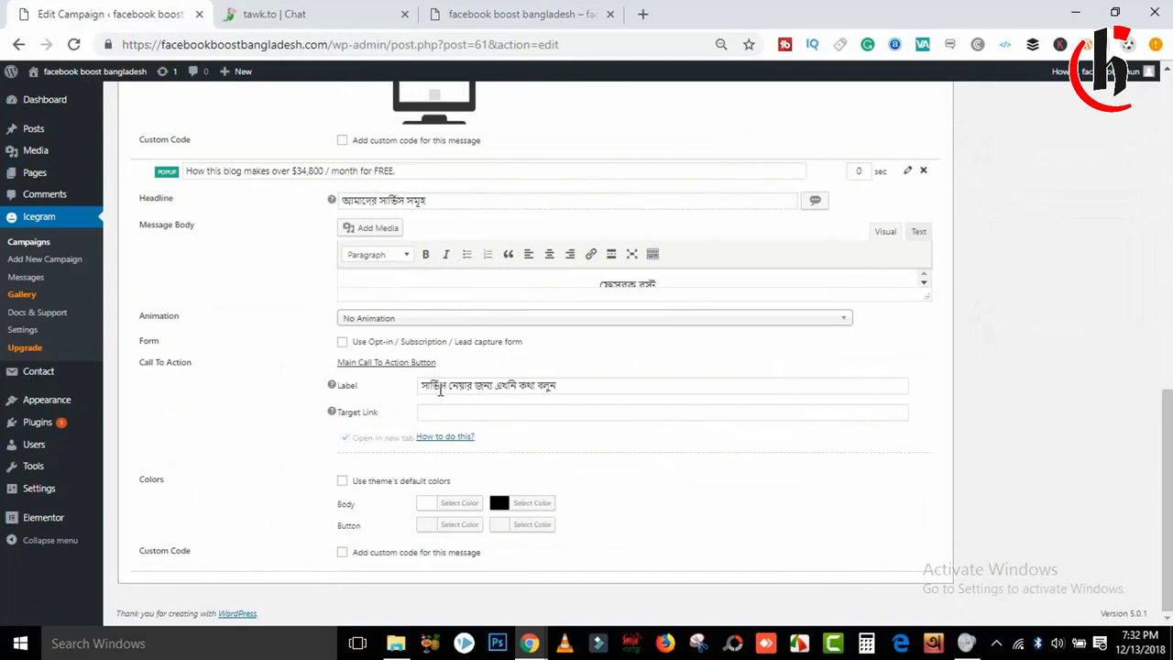
pyautogui.click(520, 386)
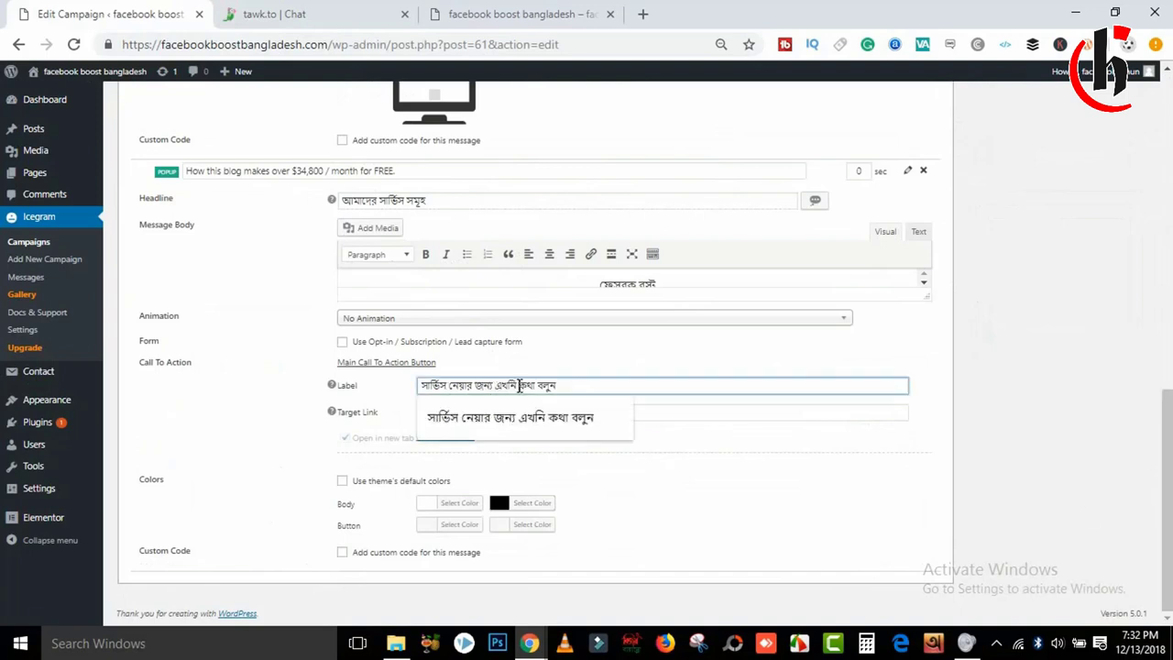
pyautogui.write('Live এ')
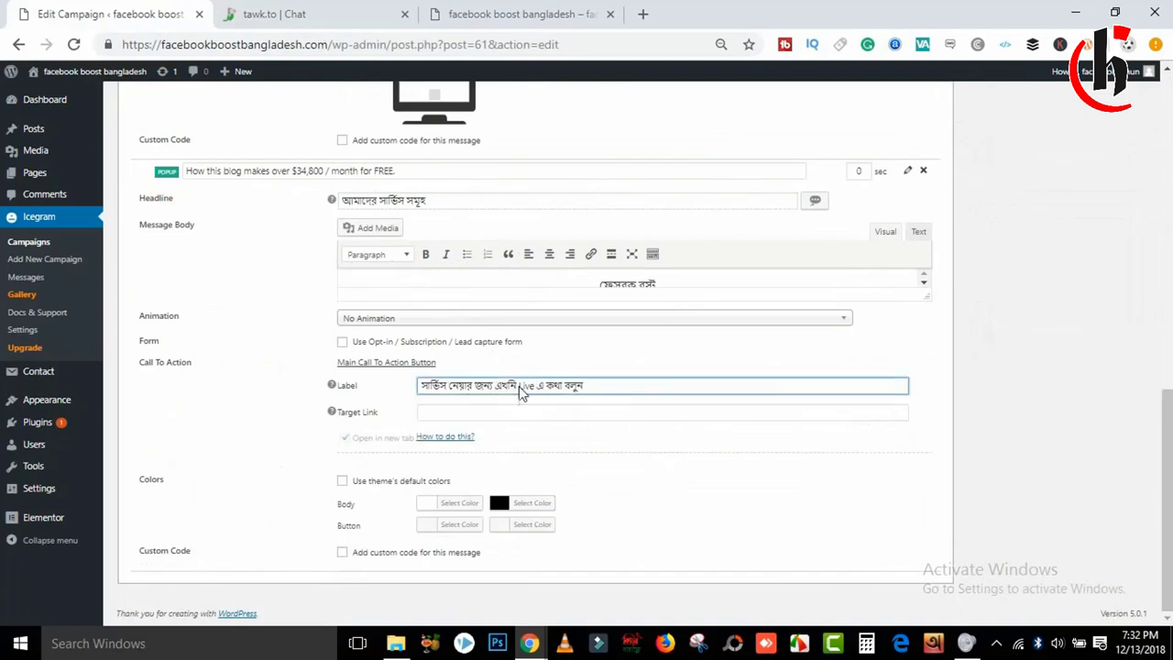
# Update the campaign with the changed button label and reload the homepage
pyautogui.scroll(5, 520, 389)
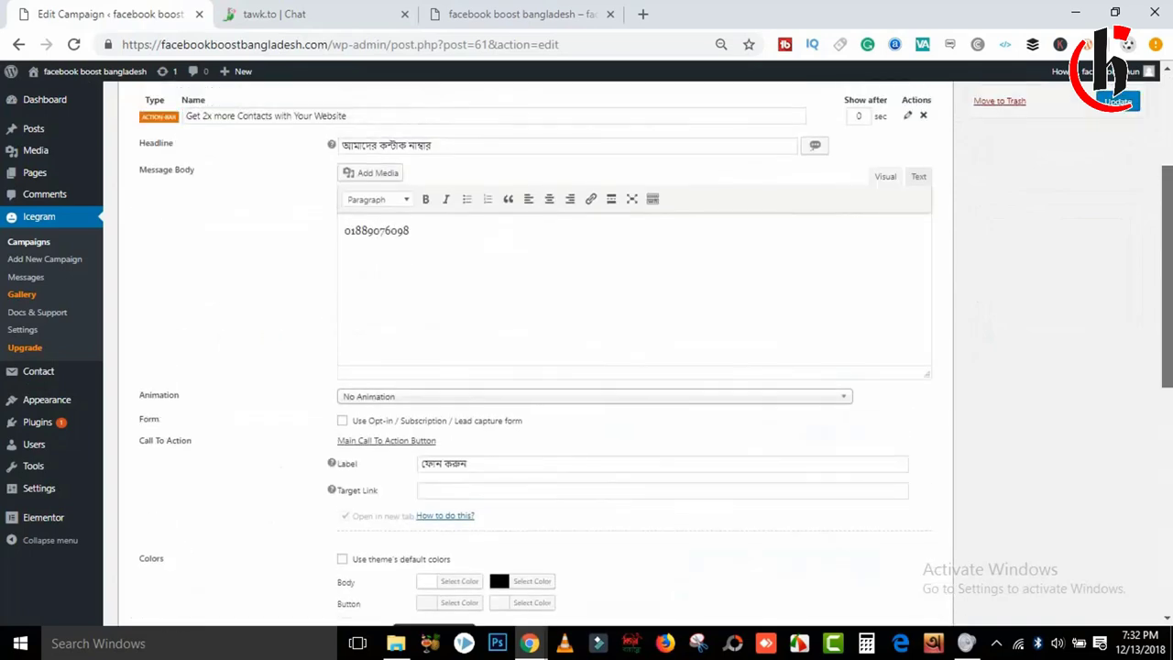
pyautogui.scroll(2, 496, 562)
pyautogui.click(1120, 147)
pyautogui.click(545, 14)
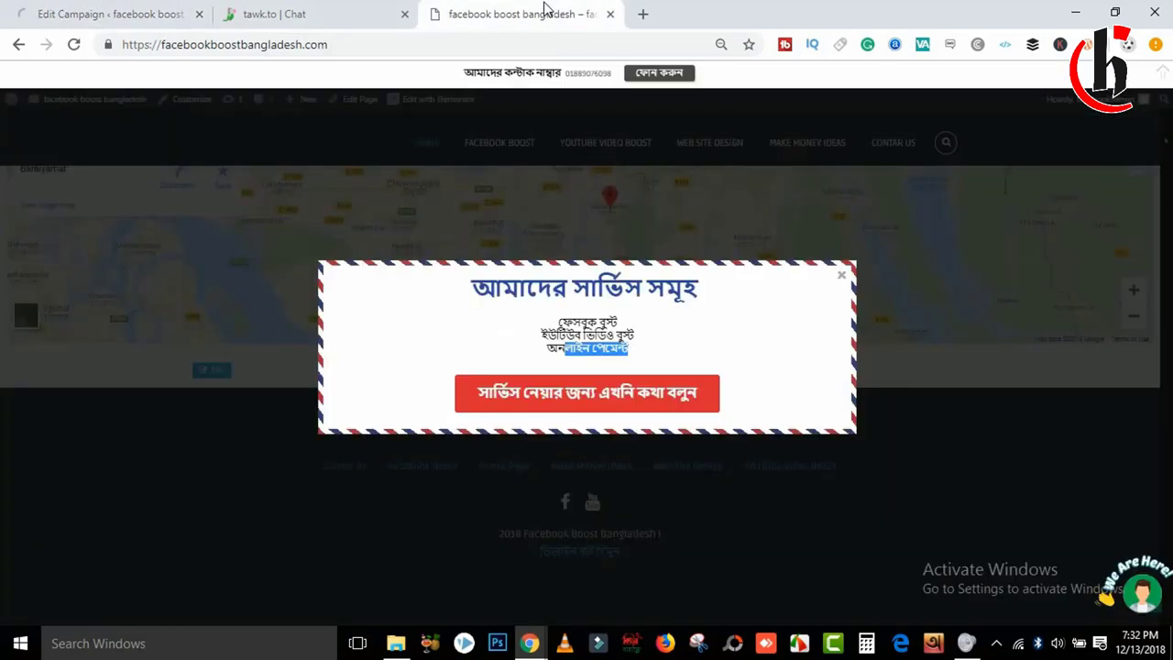
pyautogui.click(76, 45)
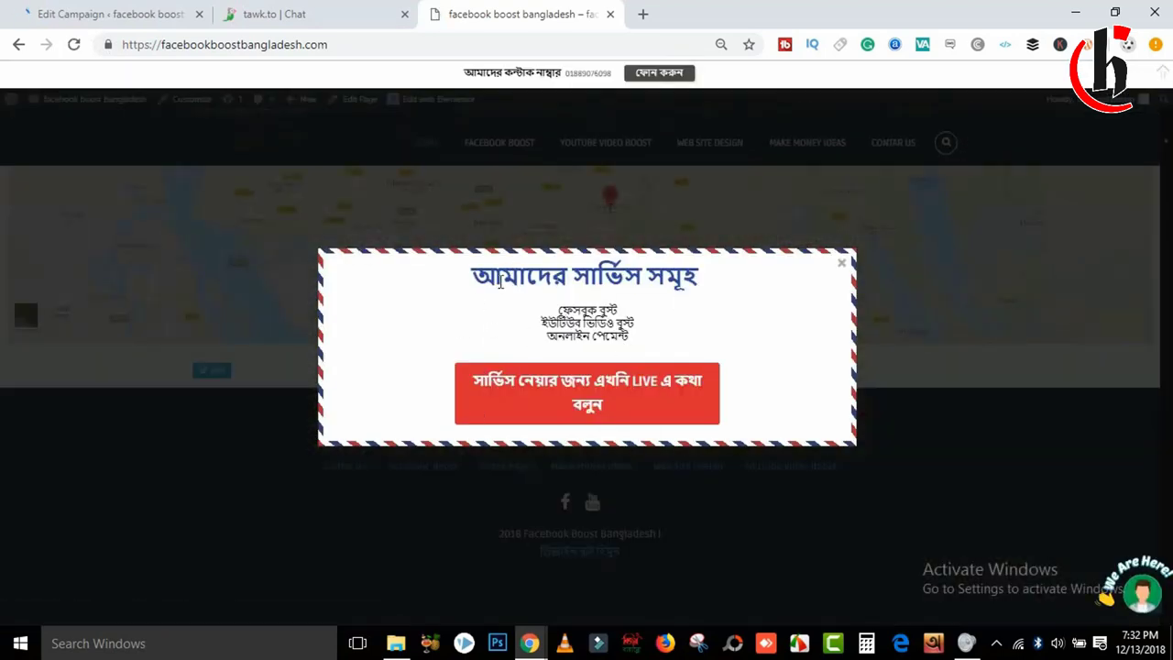
# Review the headline, service lines and button text in the homepage popup and close it
pyautogui.moveTo(476, 276); pyautogui.dragTo(691, 351)
pyautogui.click(492, 293)
pyautogui.moveTo(470, 277)
pyautogui.mouseDown()
pyautogui.moveTo(654, 354)
pyautogui.moveTo(470, 280)
pyautogui.mouseUp()
pyautogui.click(668, 354)
pyautogui.click(629, 355)
pyautogui.moveTo(629, 356); pyautogui.dragTo(472, 275)
pyautogui.click(712, 341)
pyautogui.click(624, 165)
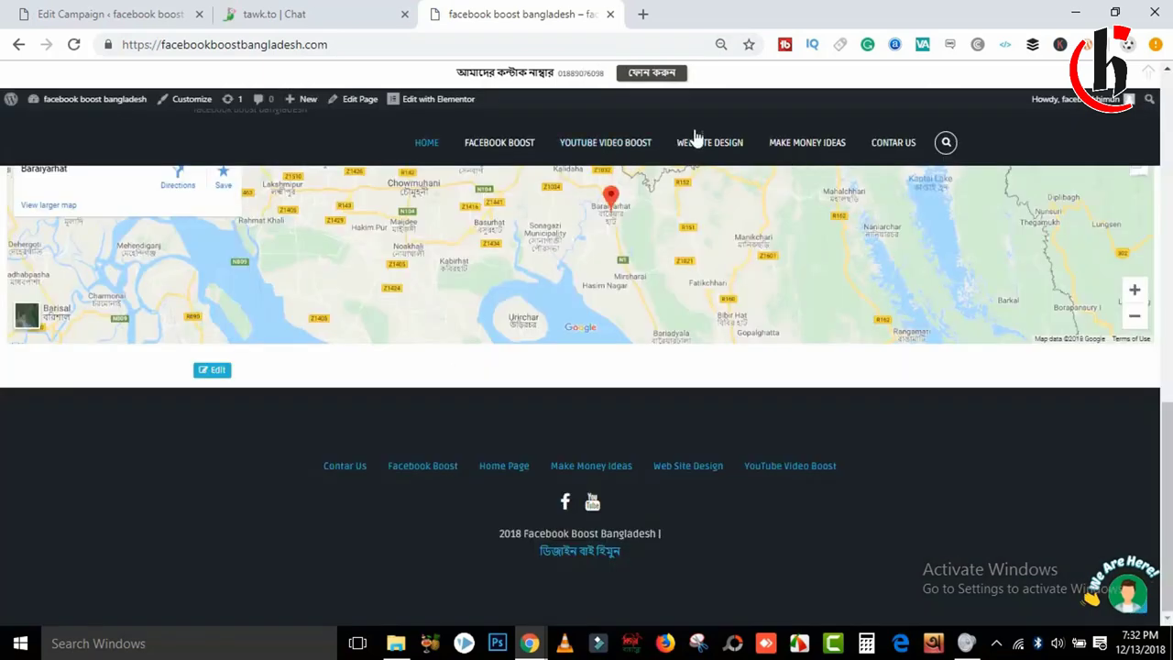
# In the campaign's display rules, enable selected pages and add Facebook Boost, Make Money Ideas and YouTube Video Boost
pyautogui.click(121, 11)
pyautogui.click(213, 274)
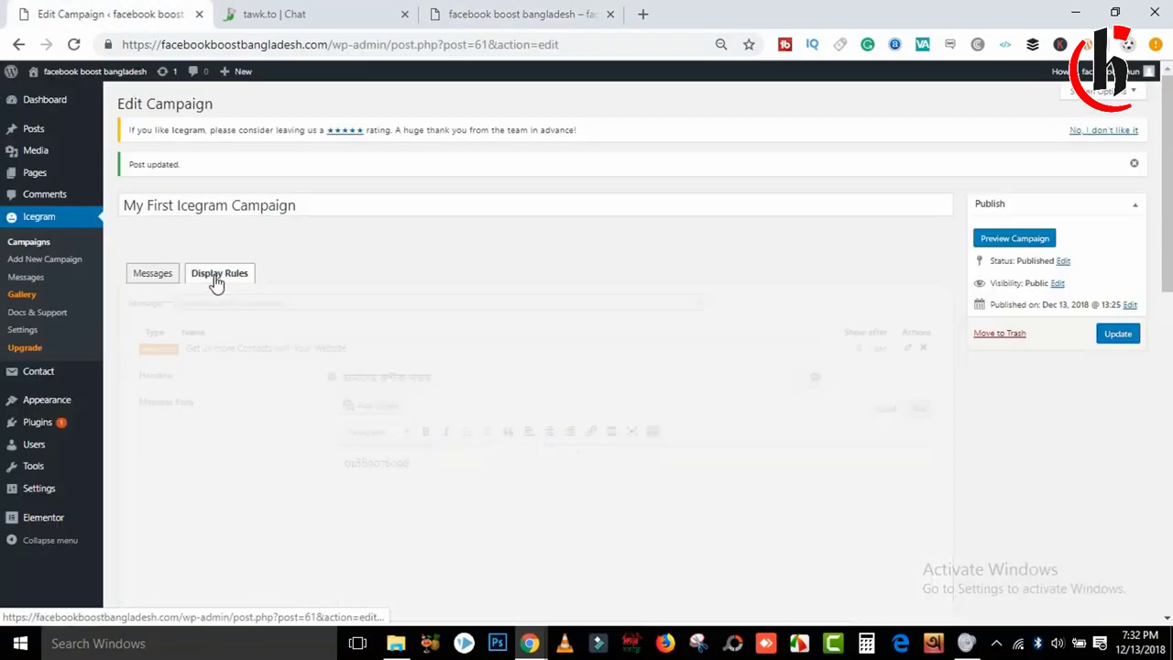
pyautogui.scroll(-3, 213, 278)
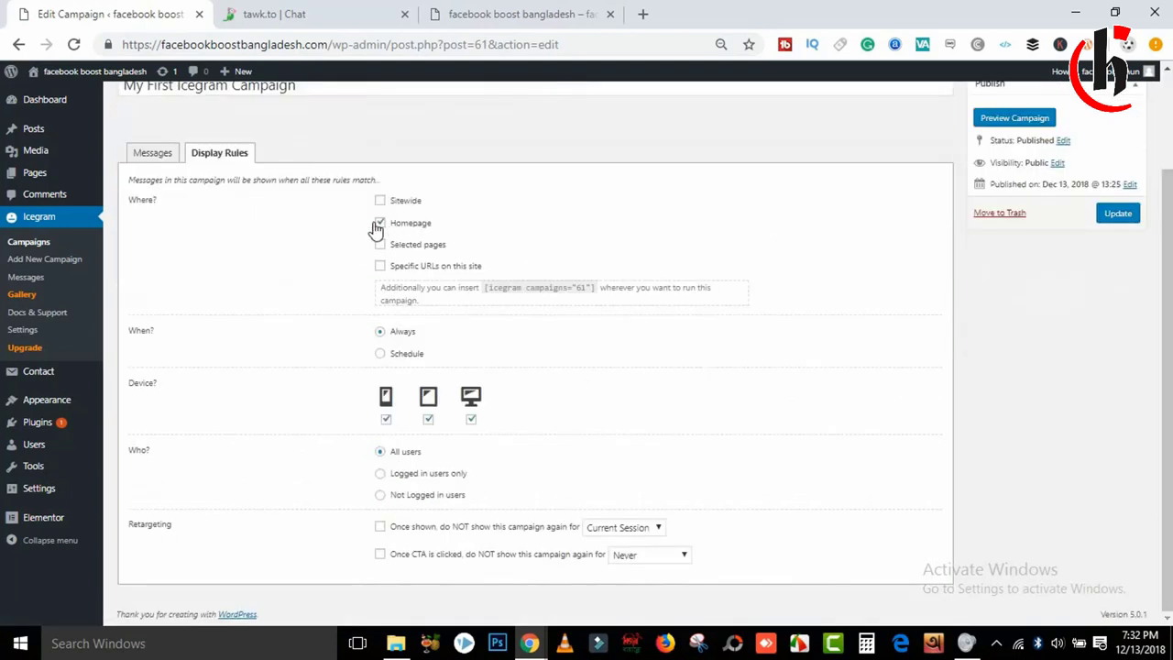
pyautogui.click(379, 245)
pyautogui.click(390, 264)
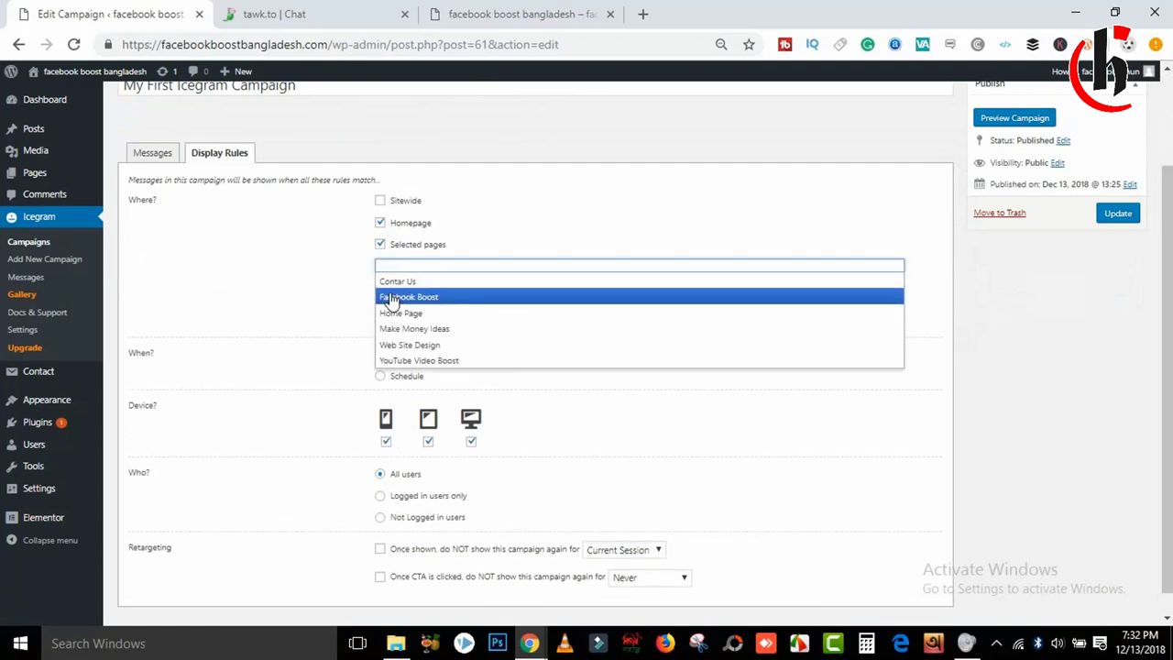
pyautogui.click(439, 301)
pyautogui.click(473, 267)
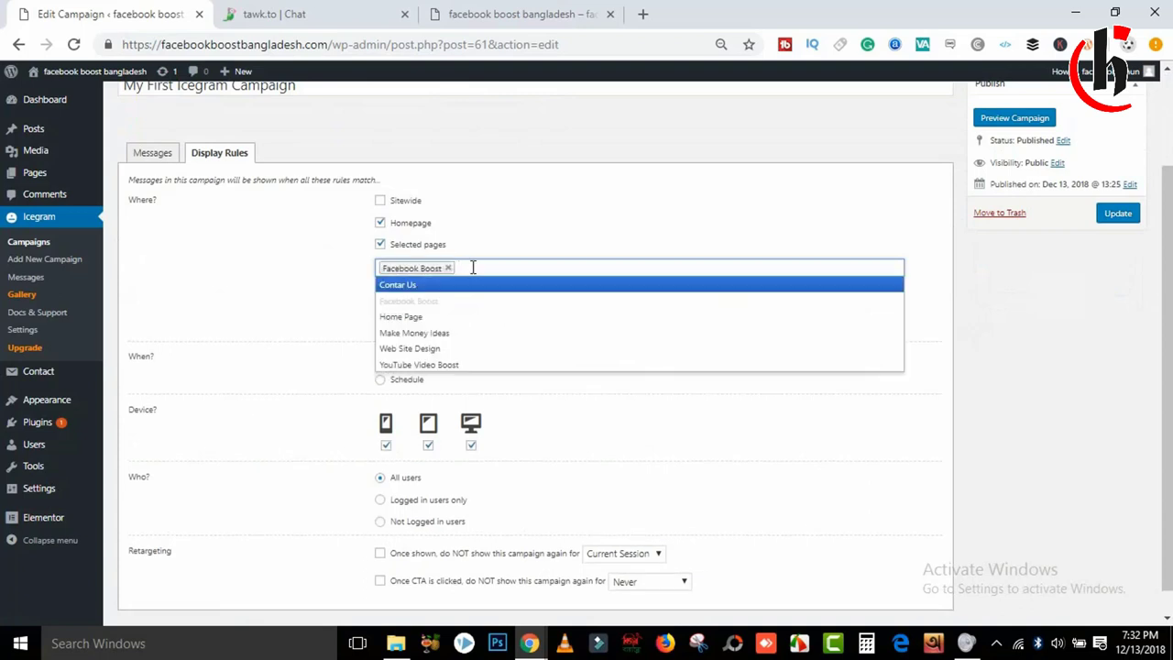
pyautogui.click(431, 333)
pyautogui.click(591, 264)
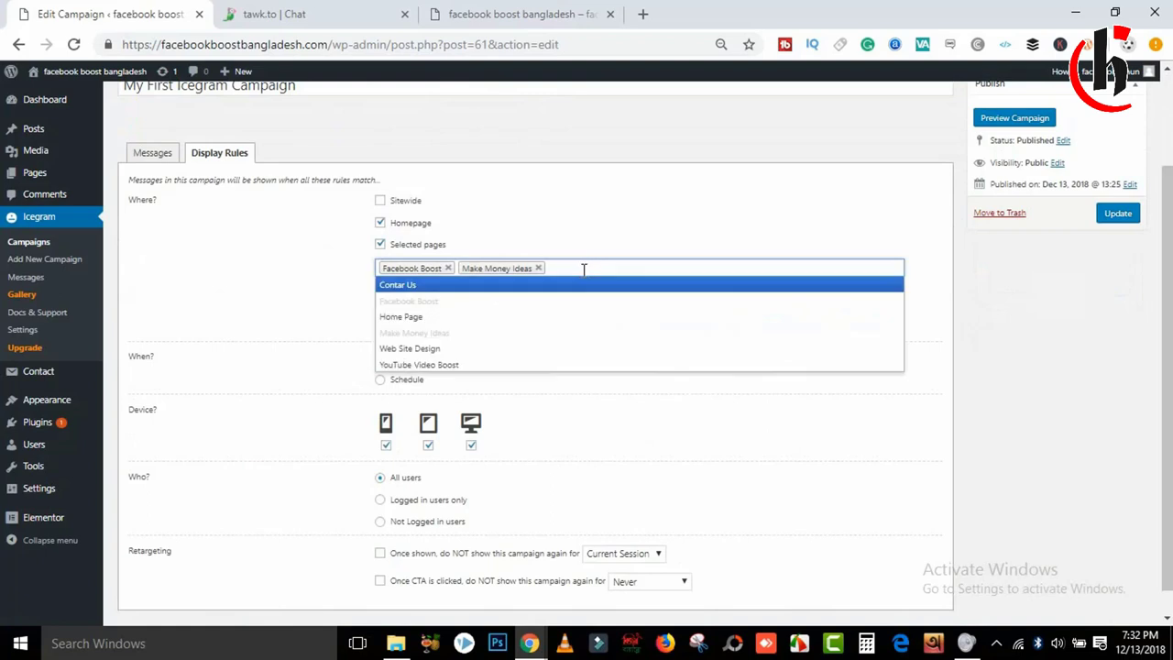
pyautogui.click(458, 365)
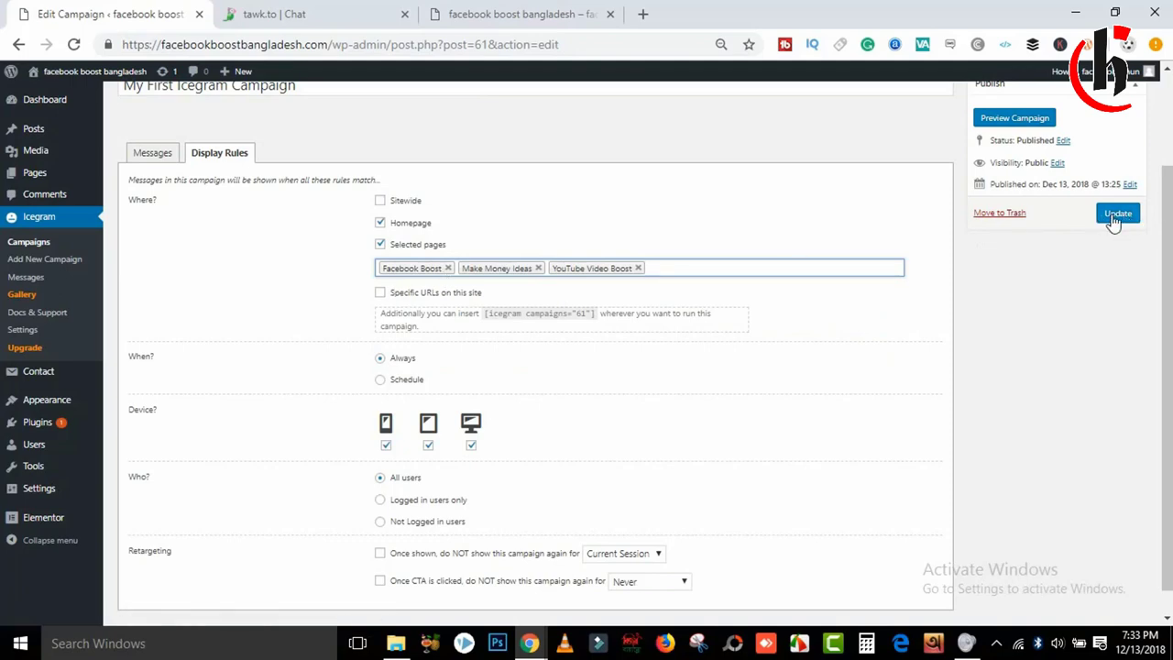
# Open the site's Facebook Boost page and check it for the campaign's messages
pyautogui.click(457, 13)
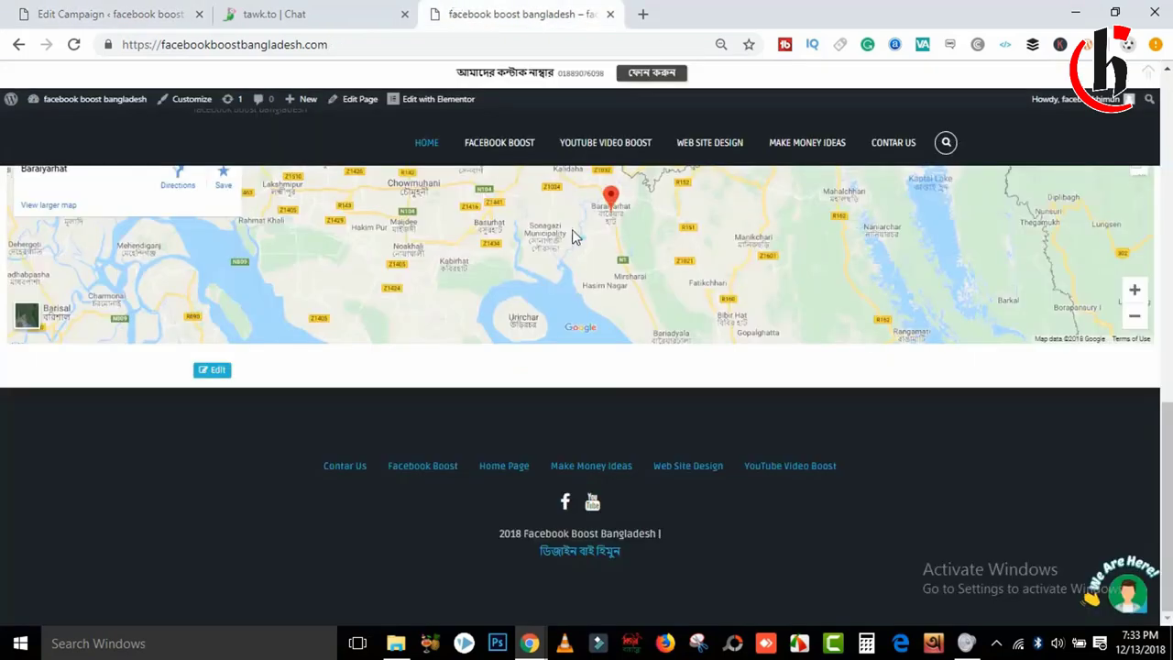
pyautogui.click(498, 150)
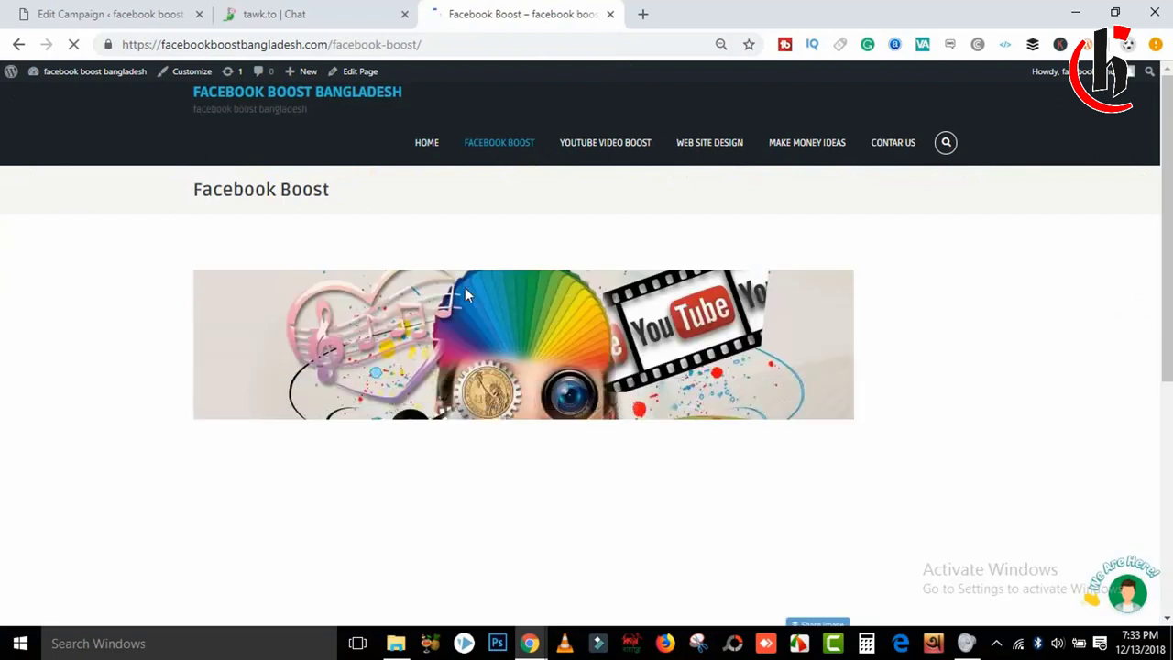
pyautogui.click(137, 12)
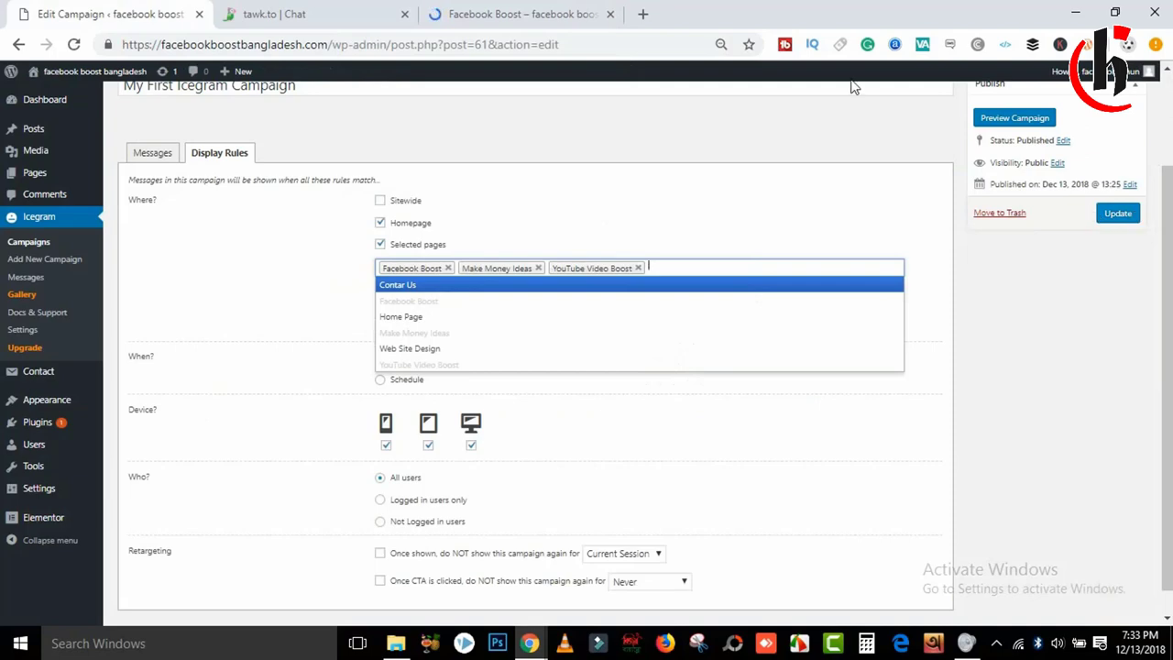
pyautogui.click(546, 8)
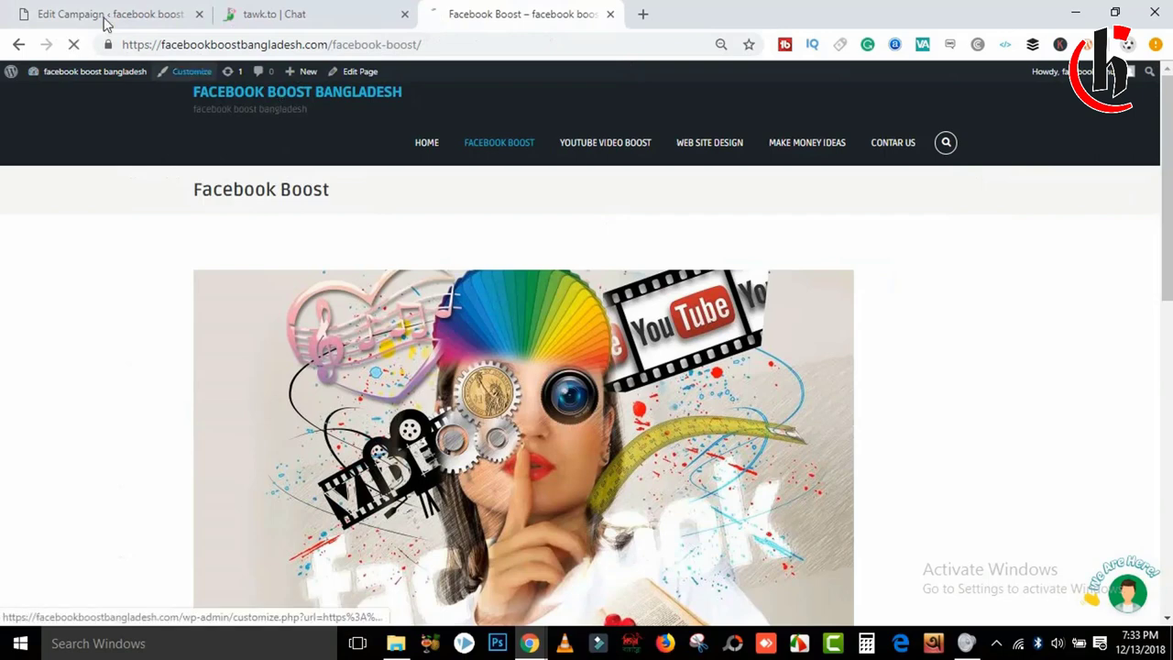
# Update the campaign with the new display rules, check the popup on the homepage and close it
pyautogui.click(105, 16)
pyautogui.click(1113, 218)
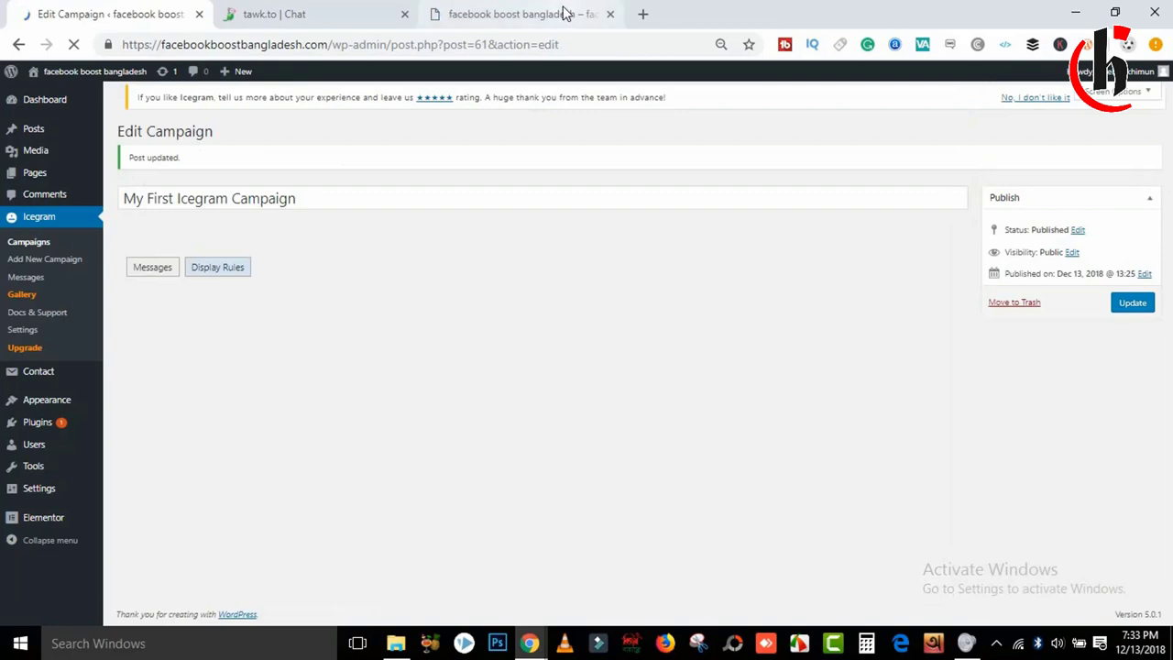
pyautogui.click(563, 13)
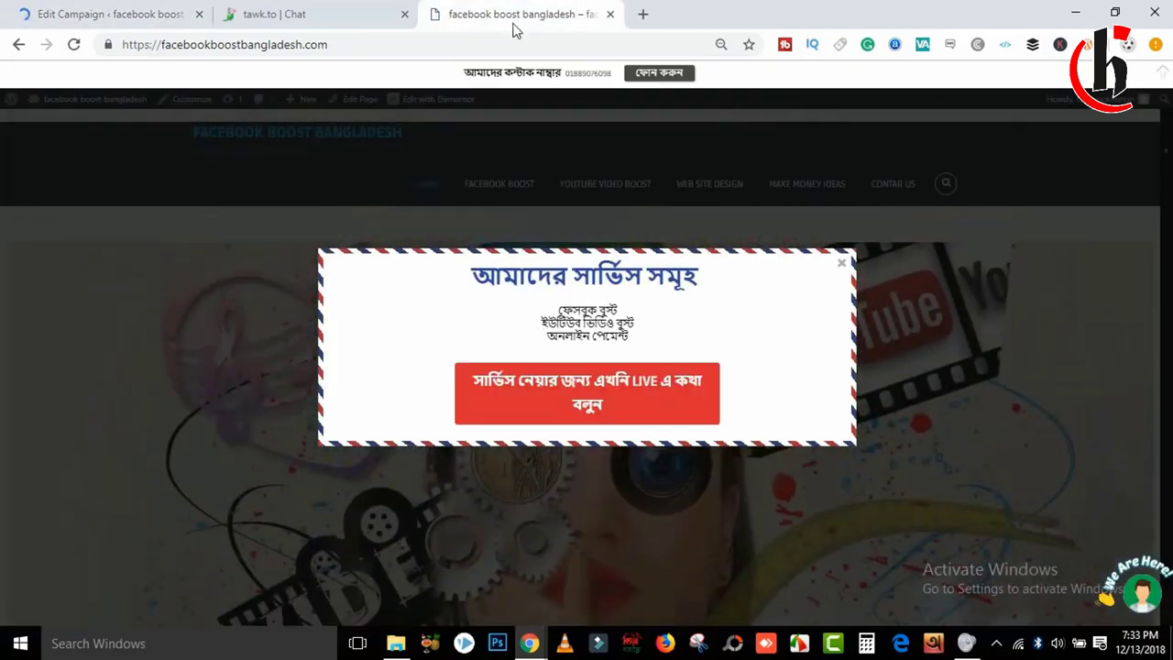
pyautogui.click(739, 176)
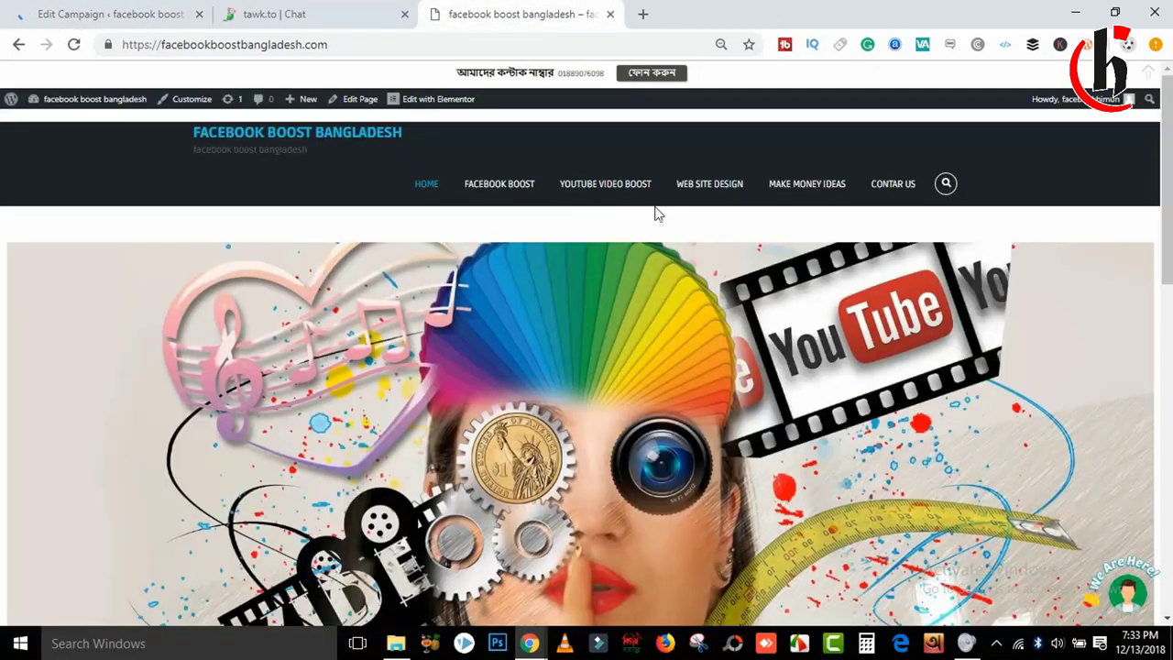
# Open the Facebook Boost page, review the popup's text there and close the popup
pyautogui.click(477, 188)
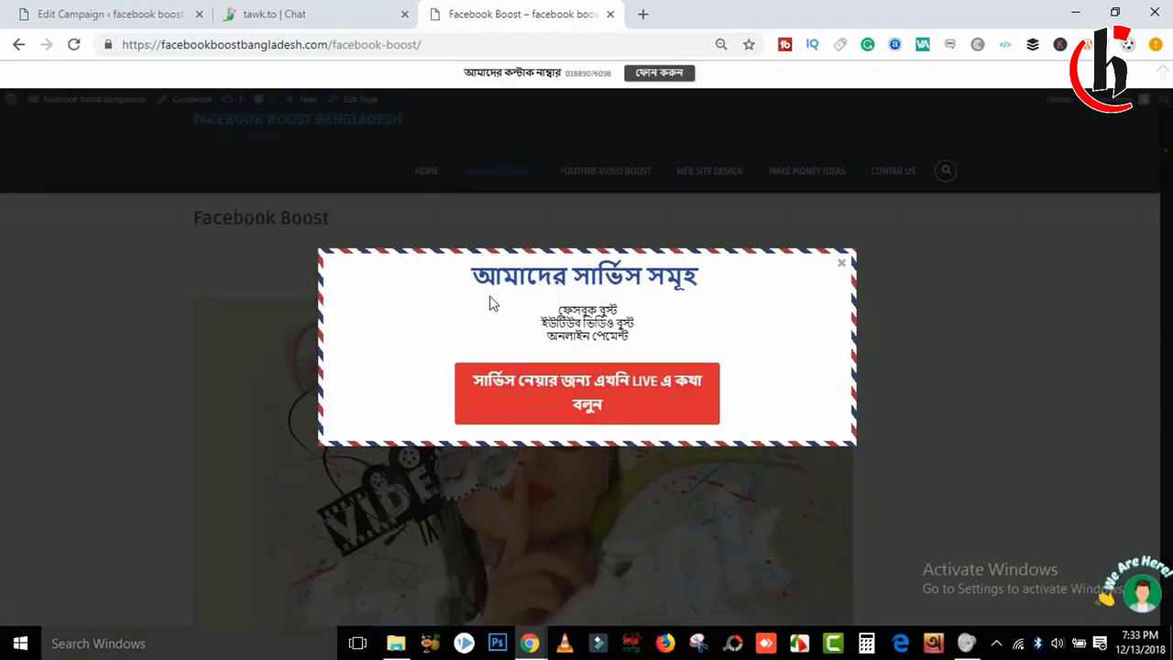
pyautogui.moveTo(464, 262); pyautogui.dragTo(769, 355)
pyautogui.click(769, 356)
pyautogui.click(841, 263)
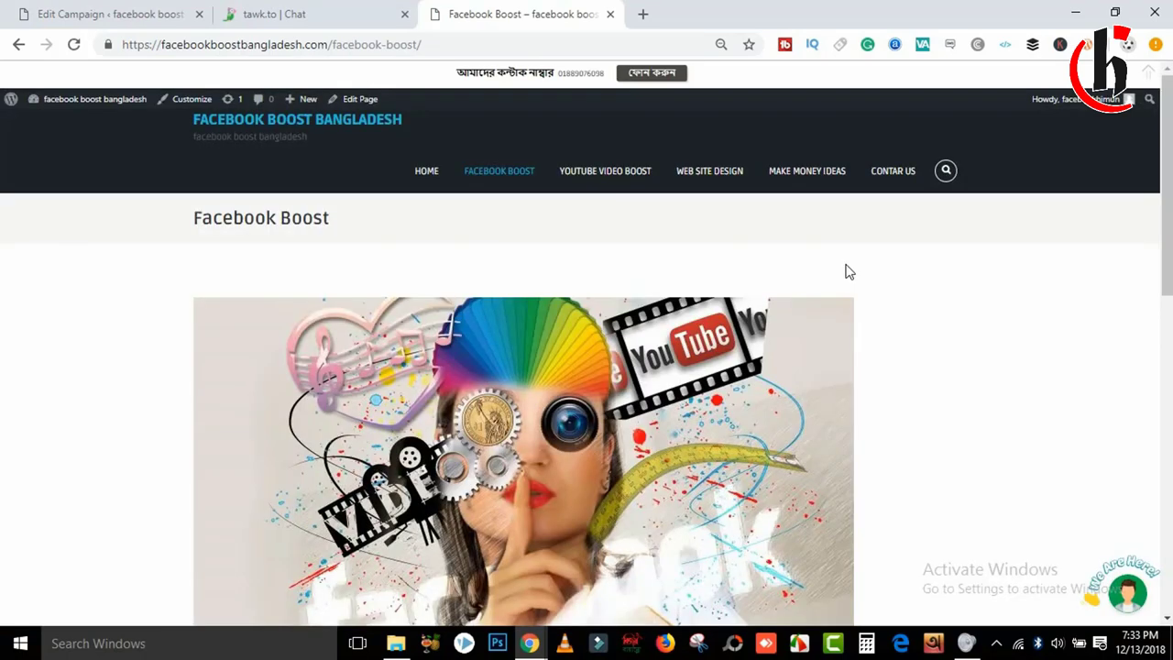